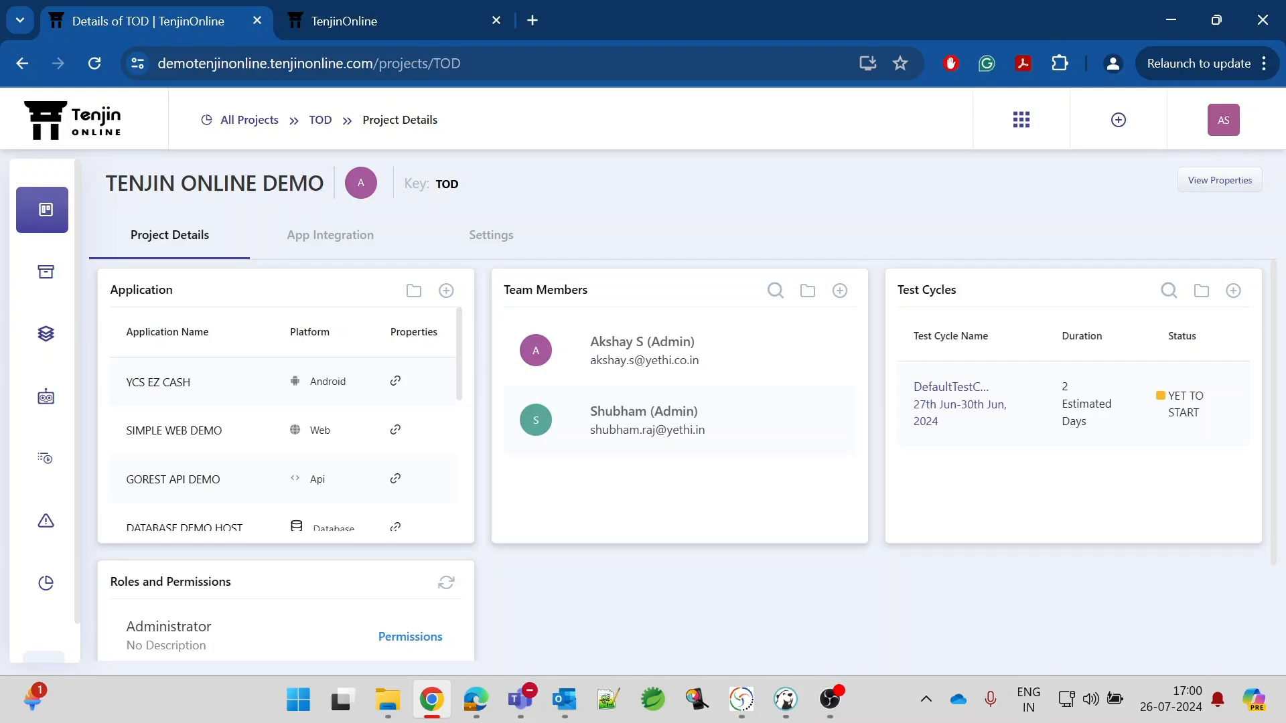
# Look through the TENJIN ONLINE DEMO project's application list for the database applications
pyautogui.scroll(-1, 193, 448)
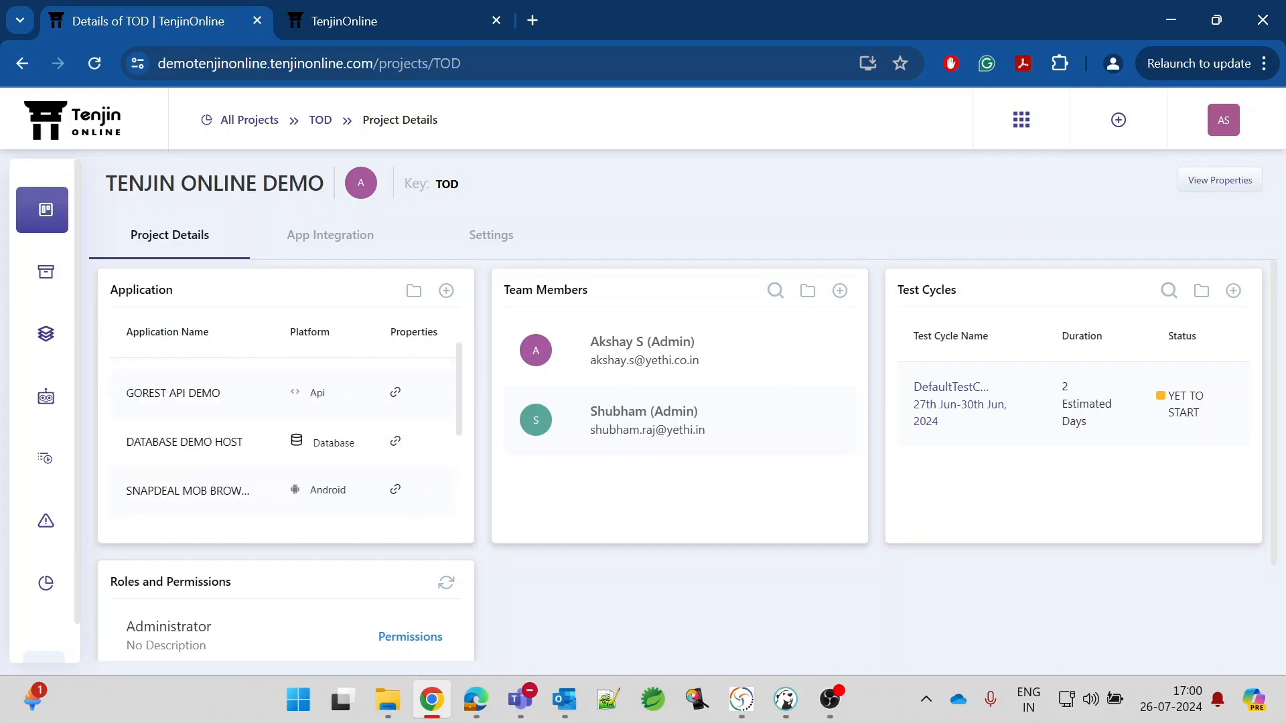
pyautogui.moveTo(159, 444); pyautogui.dragTo(245, 427)
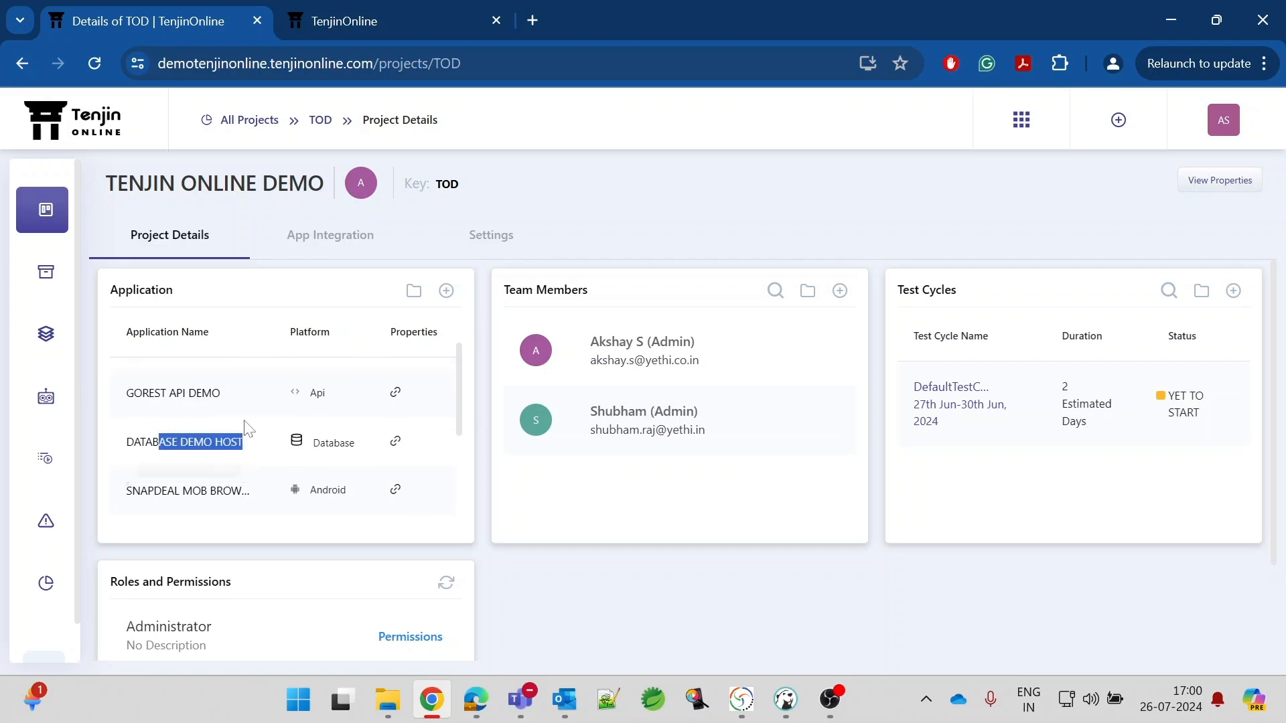
pyautogui.click(254, 435)
pyautogui.scroll(-3, 258, 437)
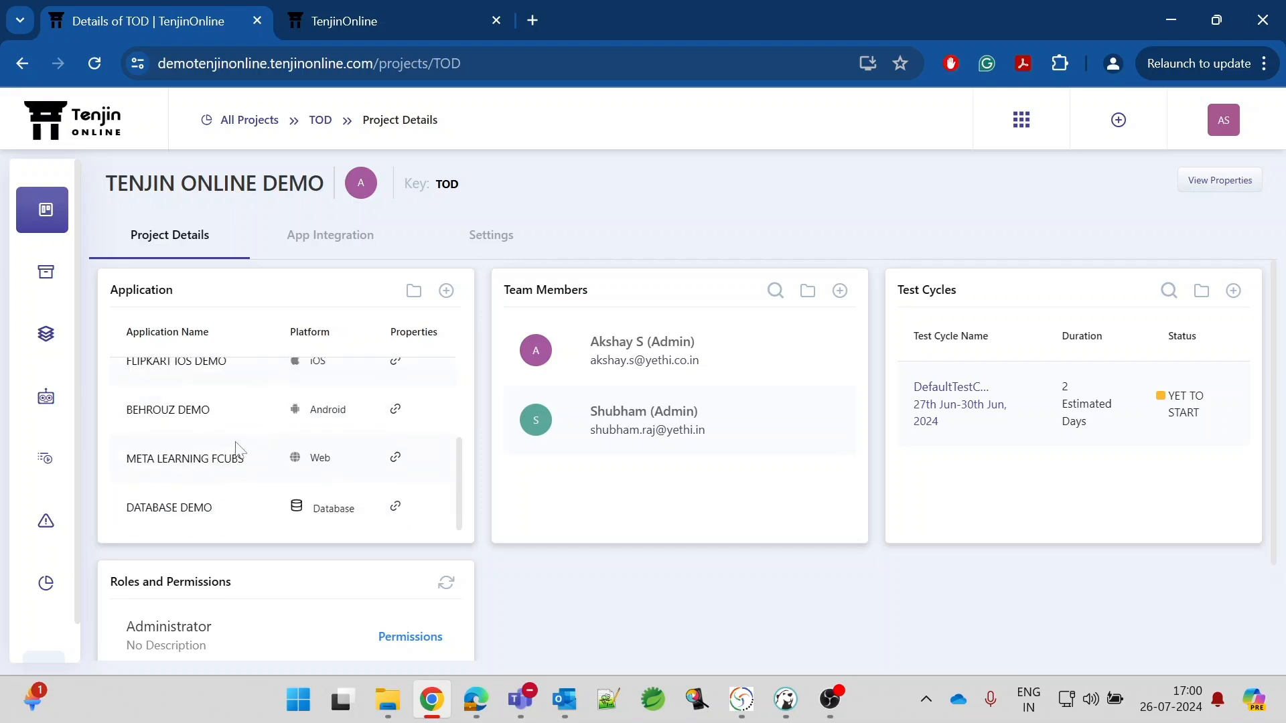
pyautogui.moveTo(184, 508); pyautogui.dragTo(241, 511)
pyautogui.click(243, 514)
pyautogui.scroll(5, 197, 387)
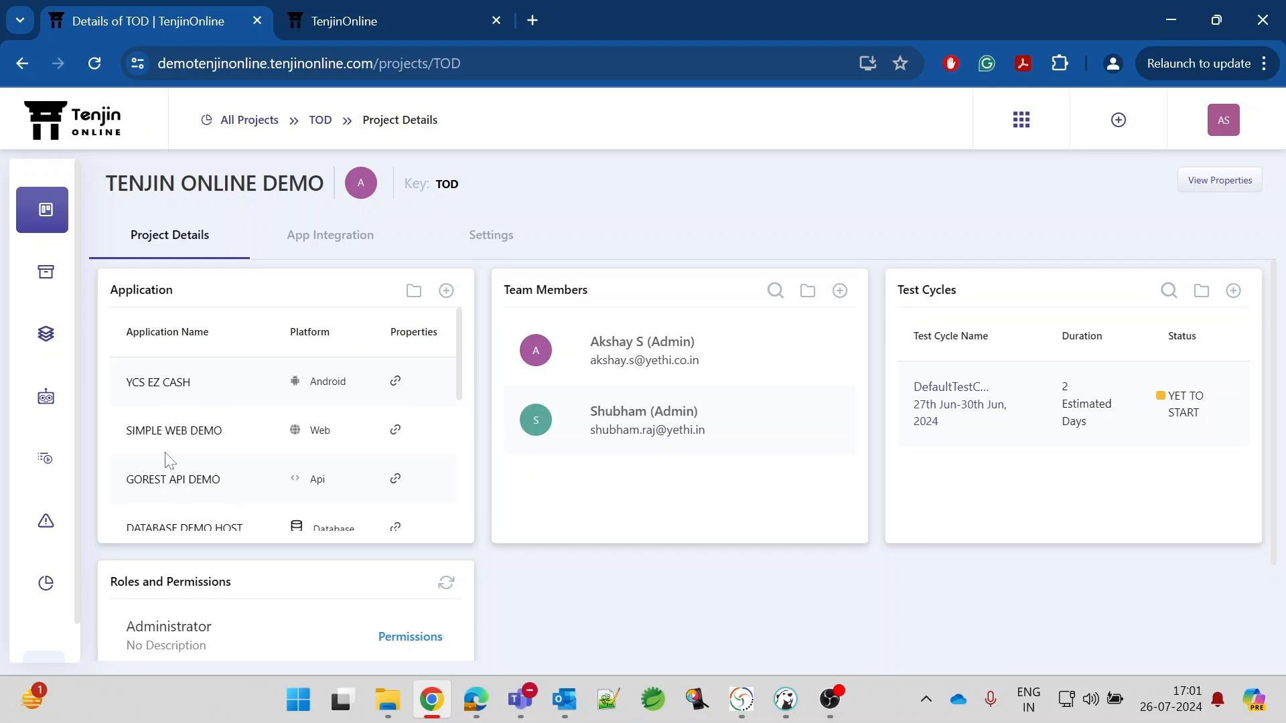
# Open the project's TestBots automation page
pyautogui.click(742, 700)
pyautogui.click(822, 149)
pyautogui.click(53, 404)
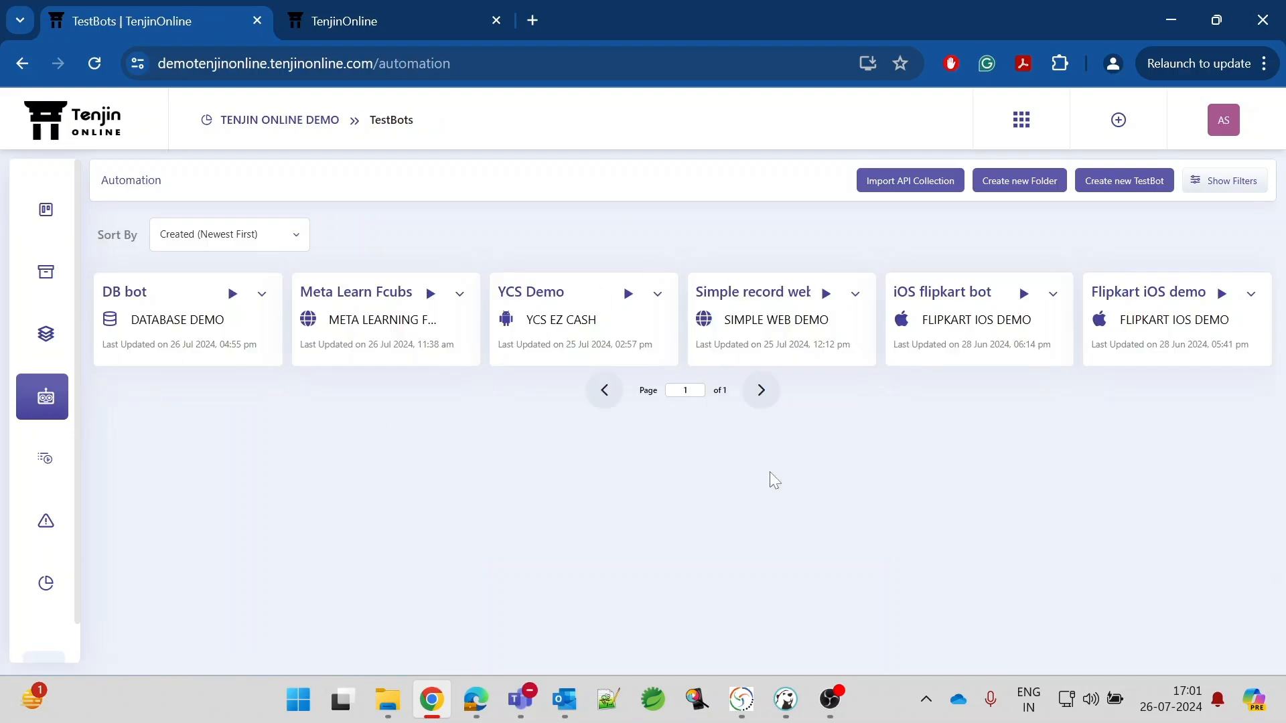
# Start a new TestBot named "Database Bot" for the DATABASE DEMO application
pyautogui.click(1122, 180)
pyautogui.click(580, 229)
pyautogui.write('Database Bt')
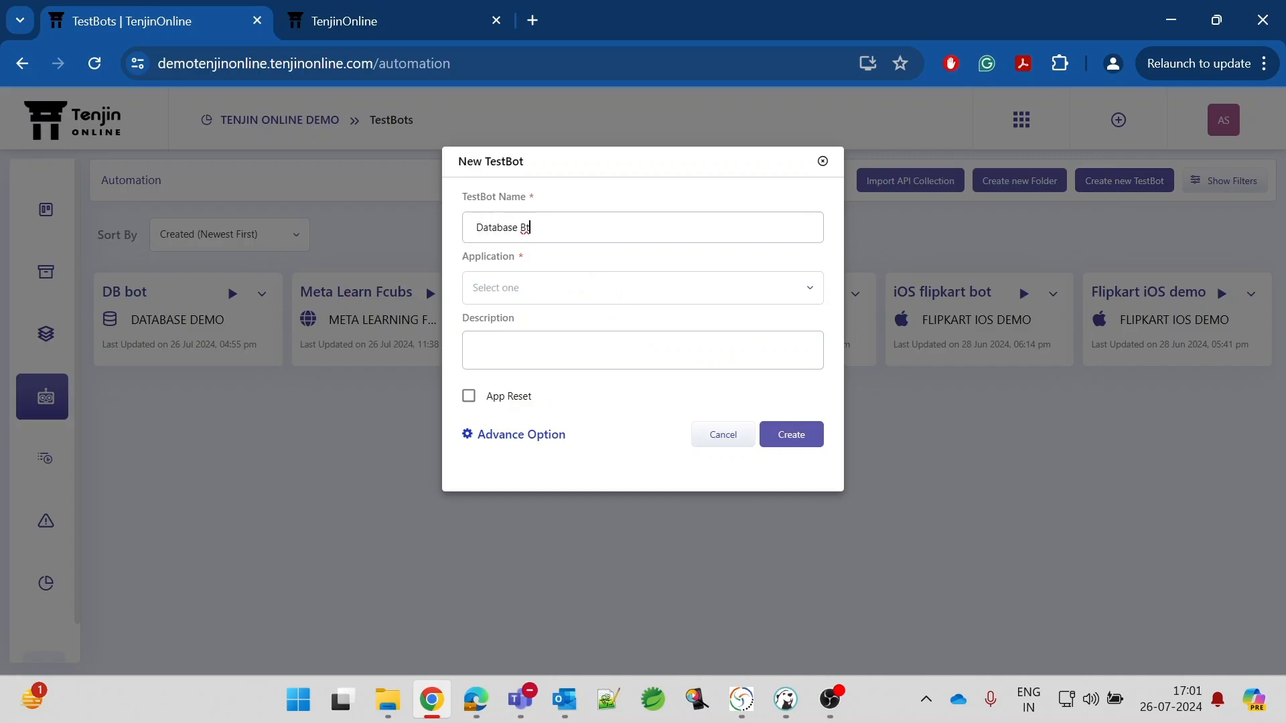
pyautogui.press('BackSpace')
pyautogui.press('BackSpace')
pyautogui.write('Bot')
pyautogui.click(559, 287)
pyautogui.scroll(-3, 547, 348)
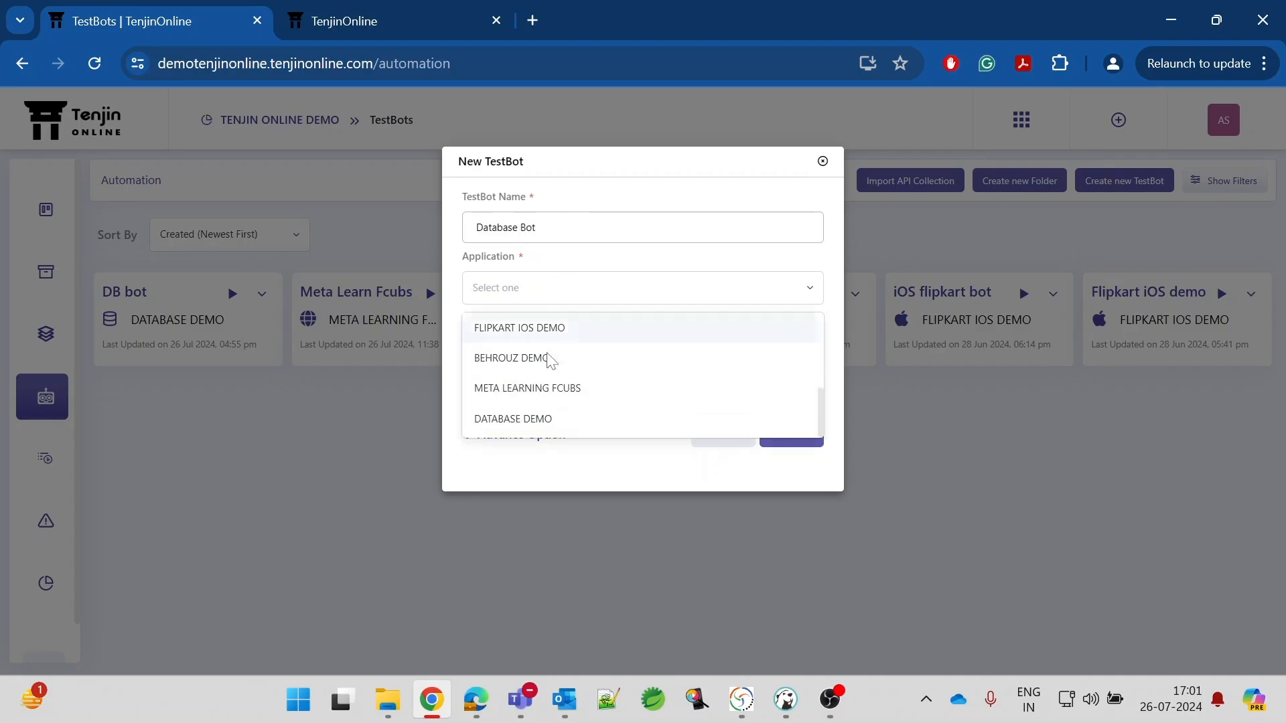
pyautogui.click(534, 423)
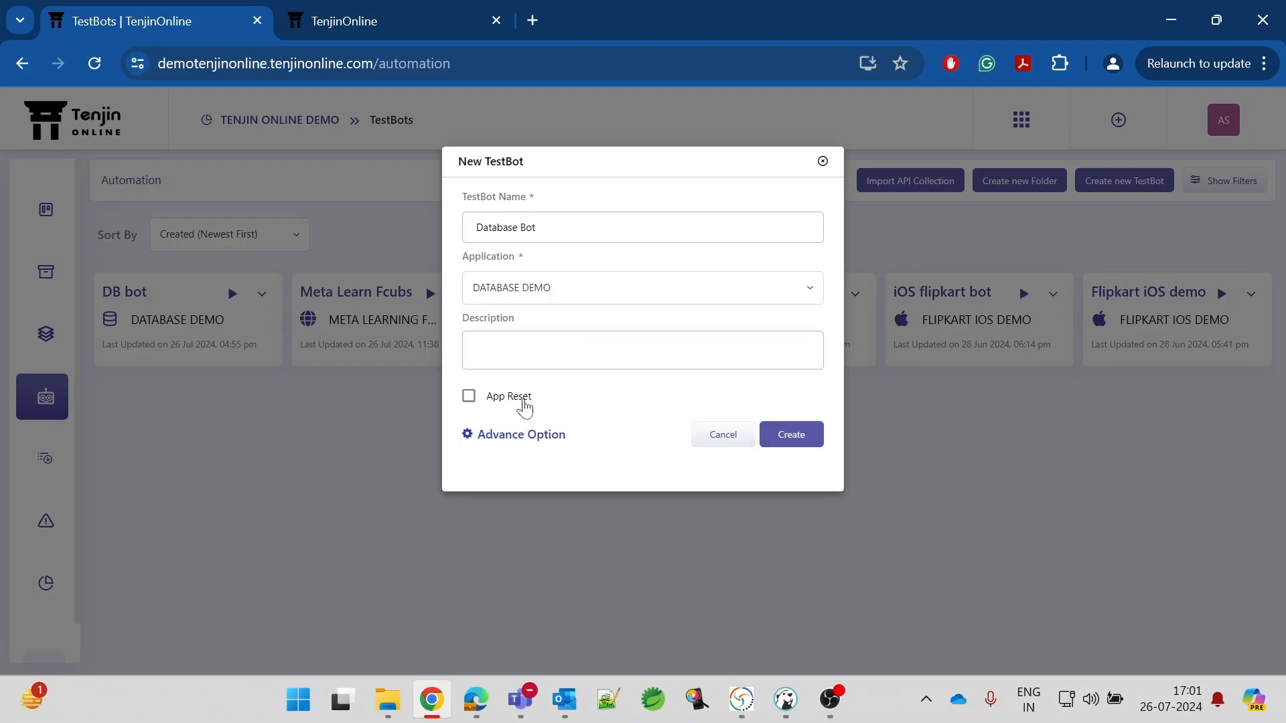
# Keep the advanced options at Stop if action fail with implicit wait time 0, and create the TestBot
pyautogui.click(526, 436)
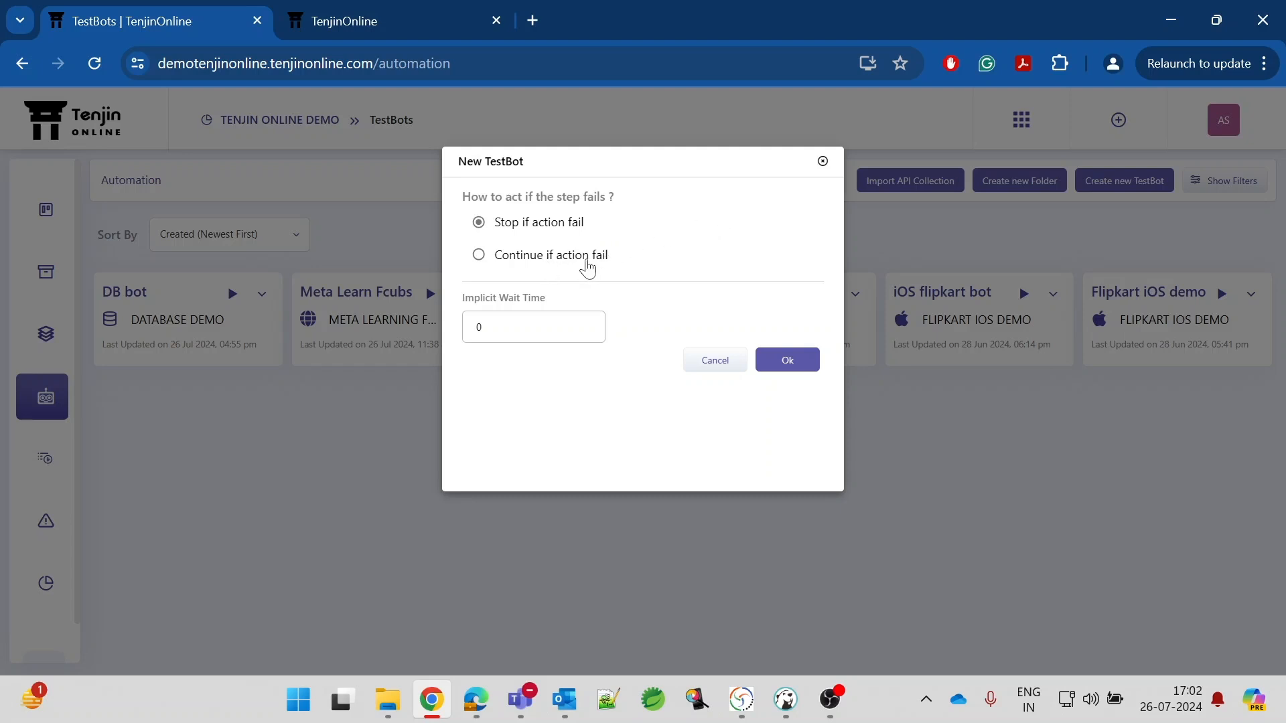
pyautogui.click(774, 362)
pyautogui.click(787, 434)
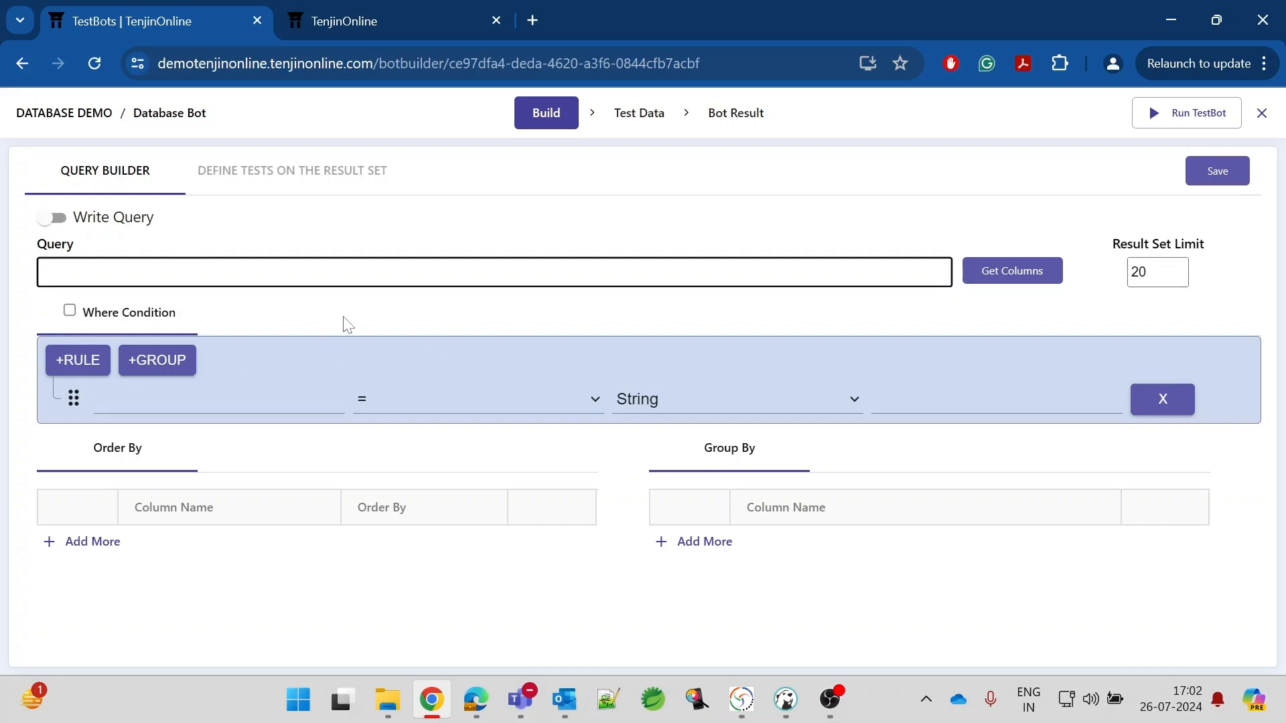
# Enter the query "Select seq_no,uname from AUT_API_FIELDS" in the query builder with Write Query switched off
pyautogui.click(57, 217)
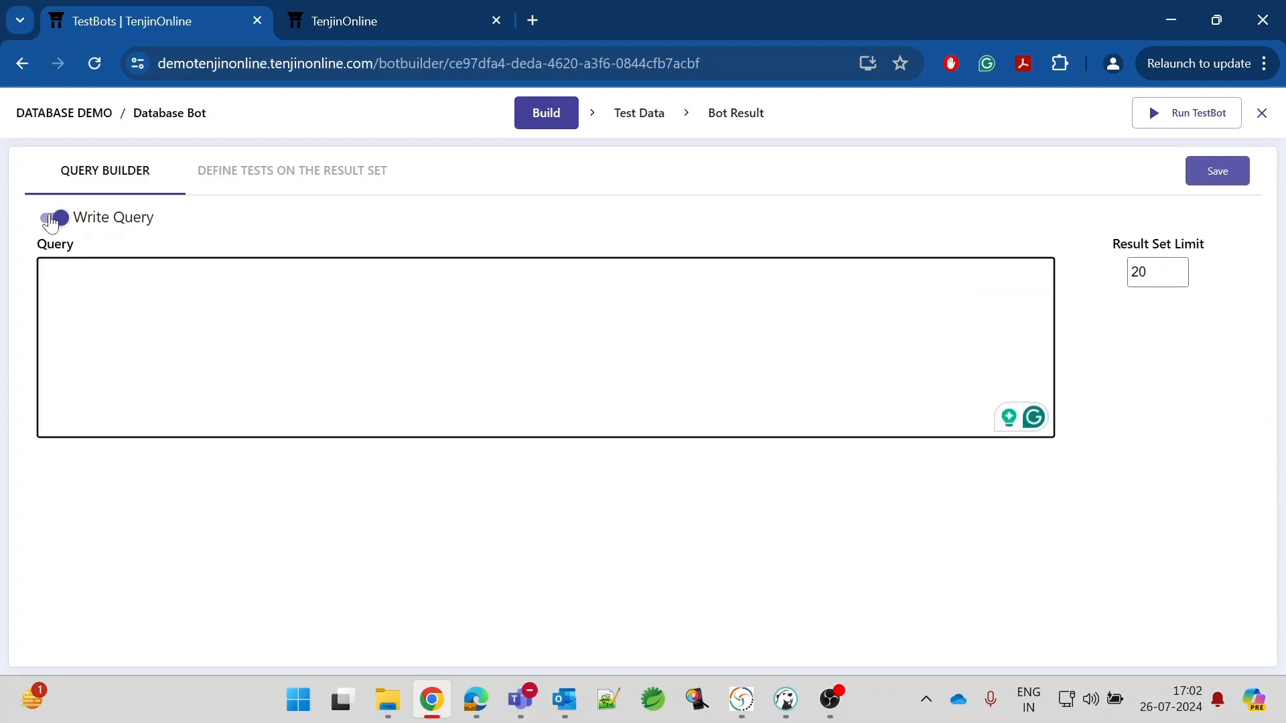
pyautogui.click(51, 219)
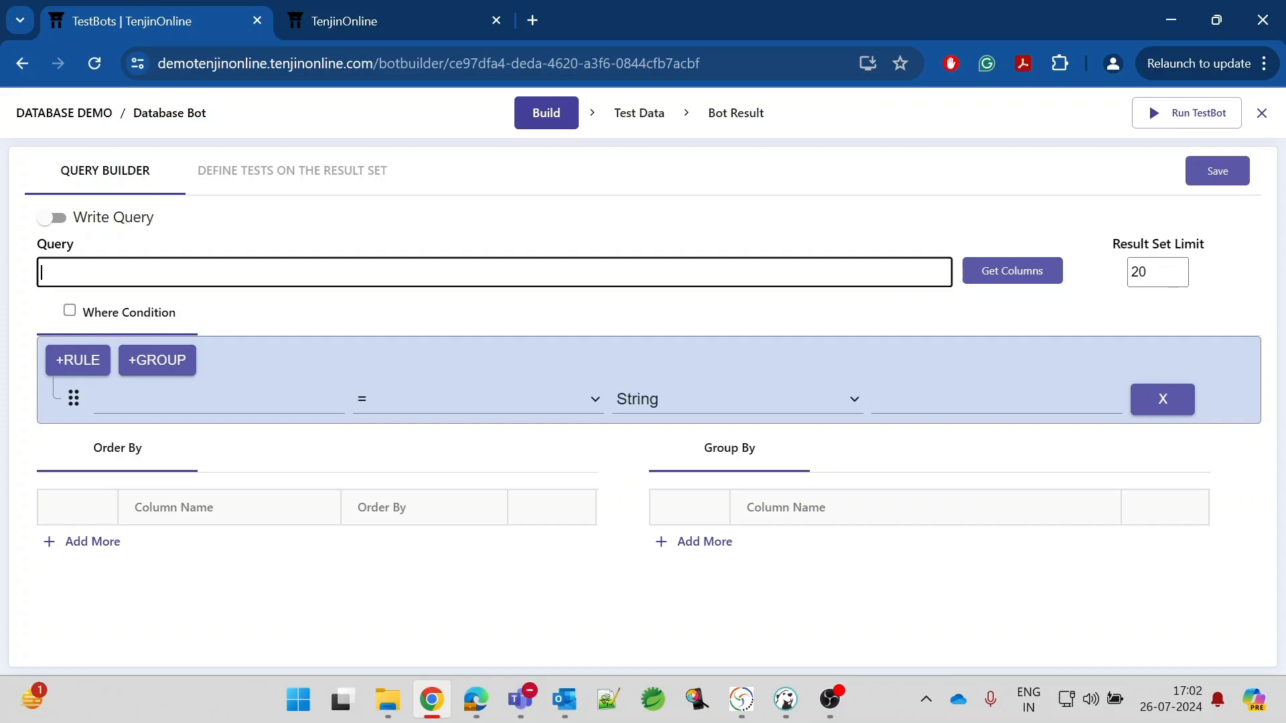
pyautogui.write('Select')
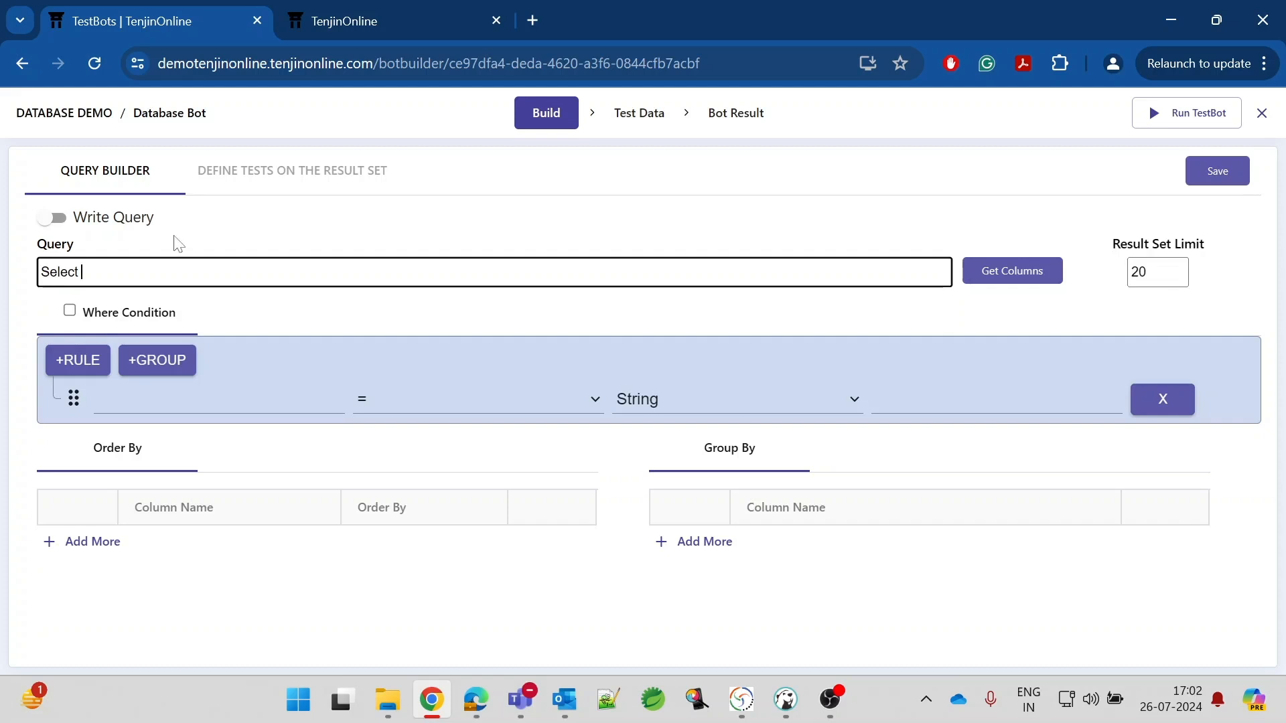
pyautogui.write('seq_no,Uname')
pyautogui.press('BackSpace')
pyautogui.press('BackSpace')
pyautogui.press('BackSpace')
pyautogui.press('BackSpace')
pyautogui.press('BackSpace')
pyautogui.write('uname')
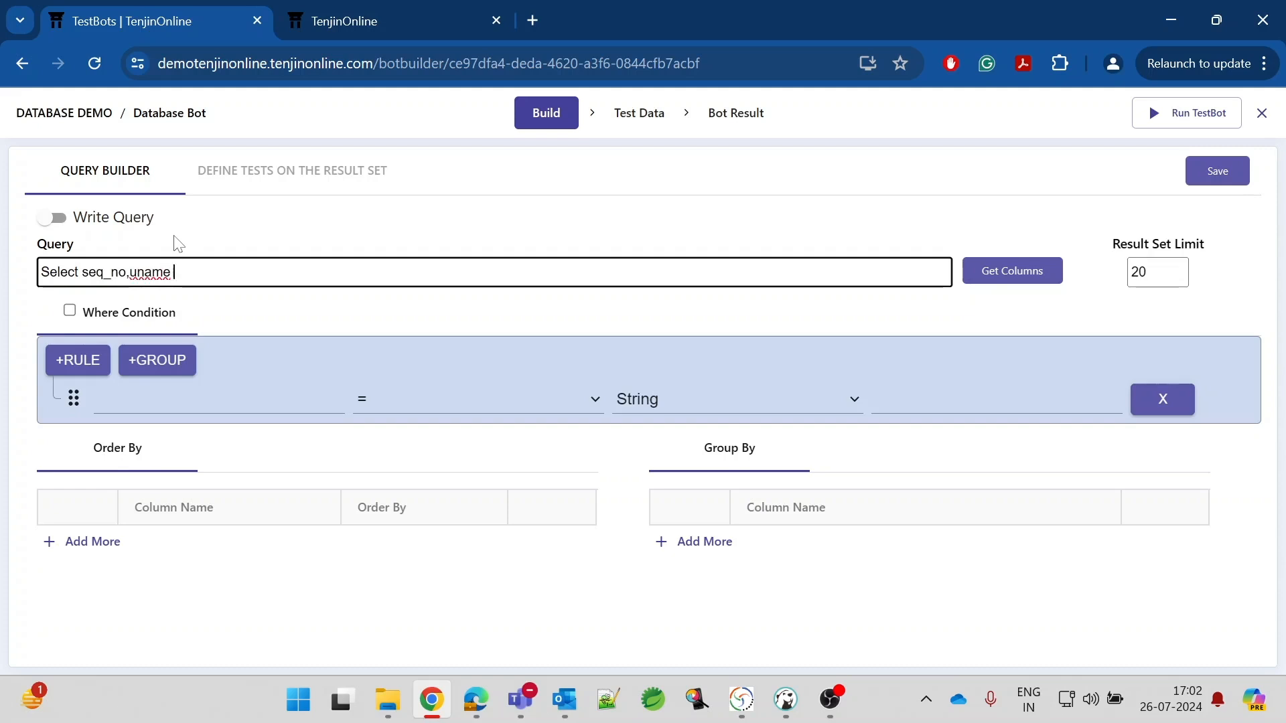
pyautogui.write(' from AUT')
pyautogui.press('BackSpace')
pyautogui.write('_')
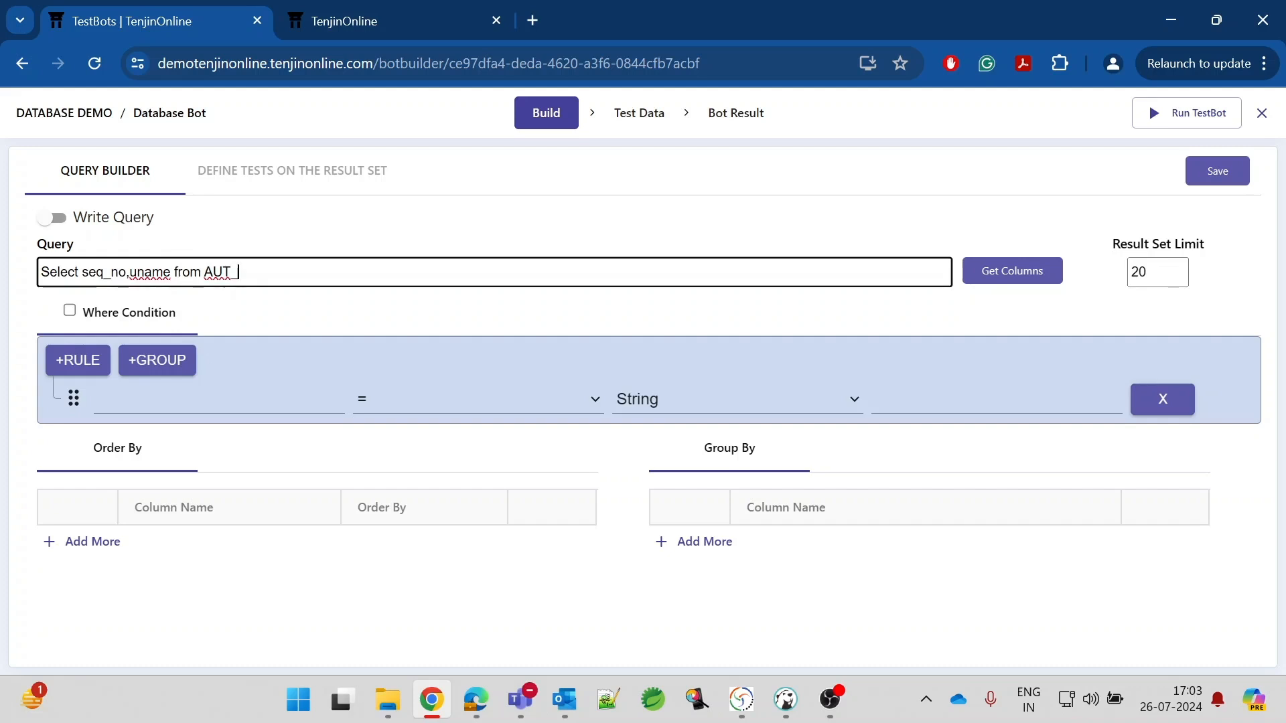
pyautogui.write('API_FIELDS')
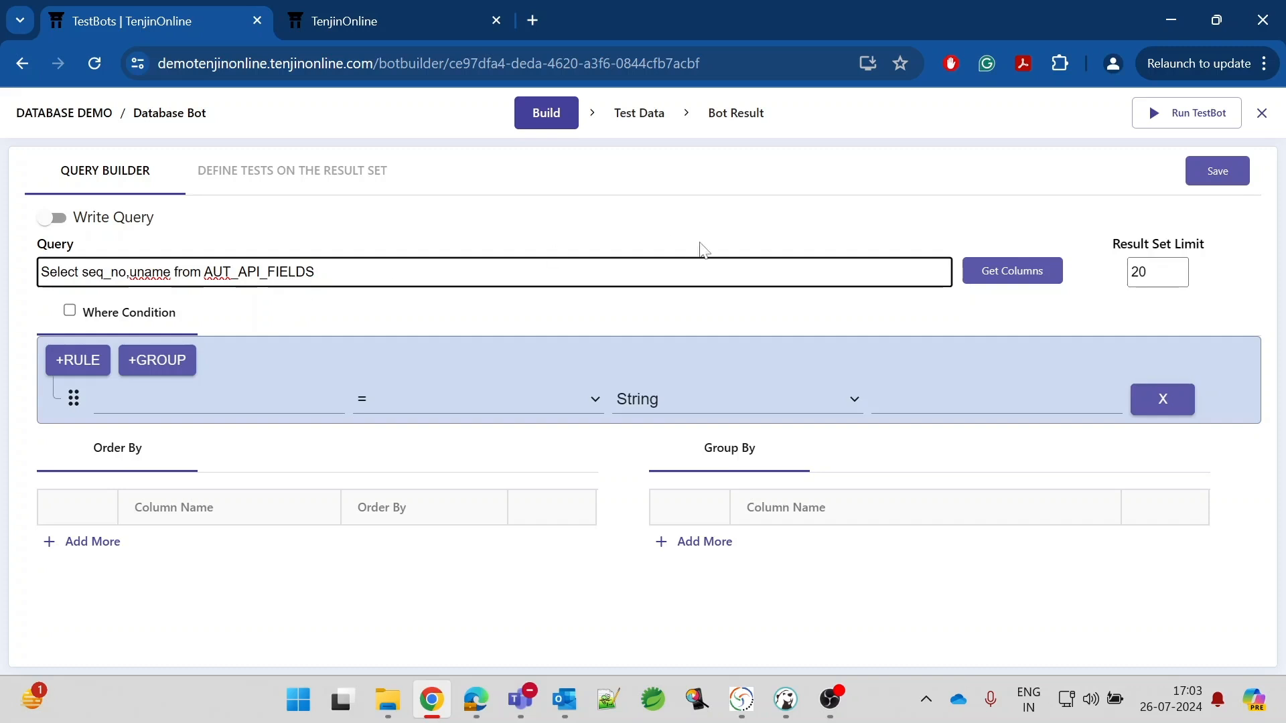
# Retrieve the query's columns and set the result set limit to 100
pyautogui.click(990, 282)
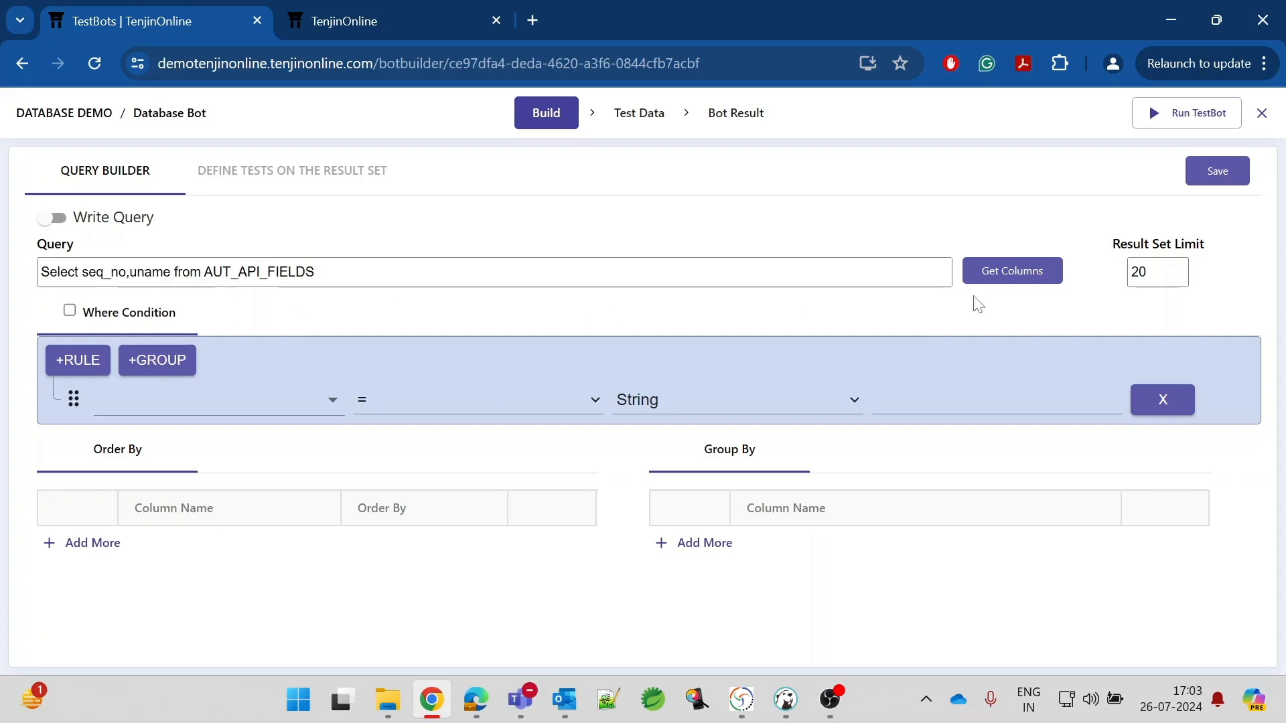
pyautogui.click(1002, 281)
pyautogui.click(1152, 273)
pyautogui.press('BackSpace')
pyautogui.press('BackSpace')
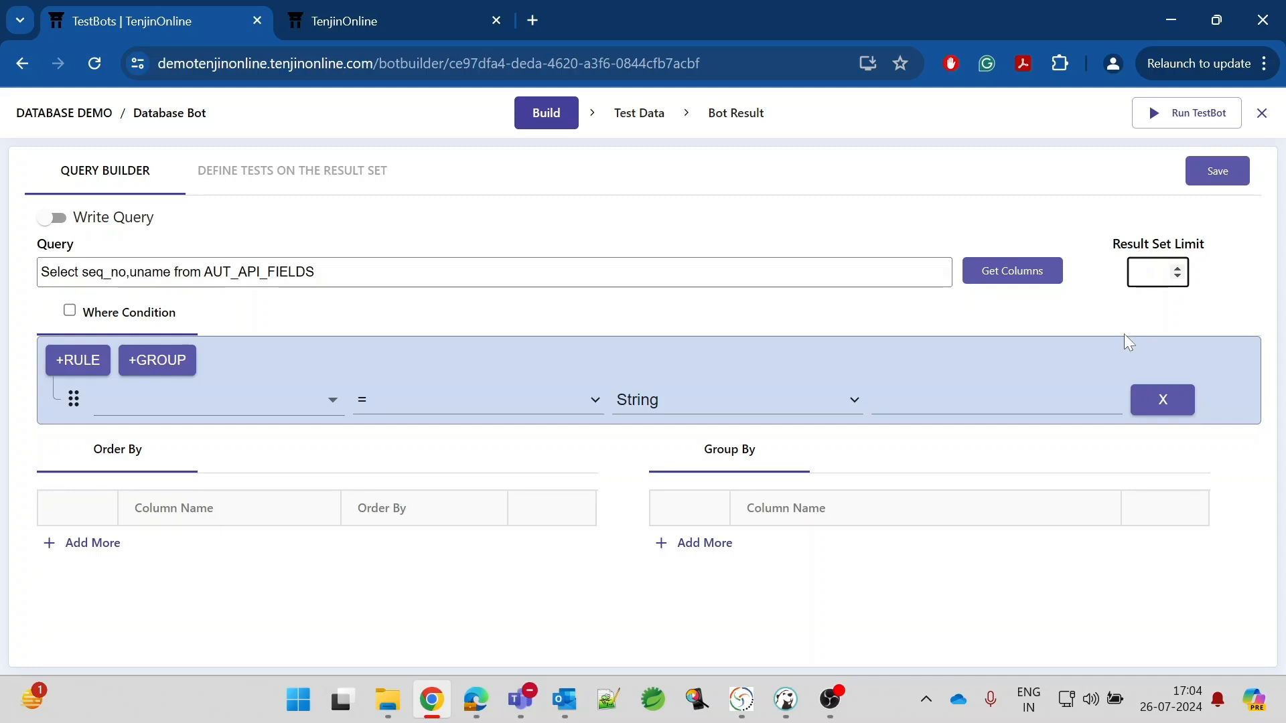
pyautogui.write('100')
pyautogui.click(1120, 328)
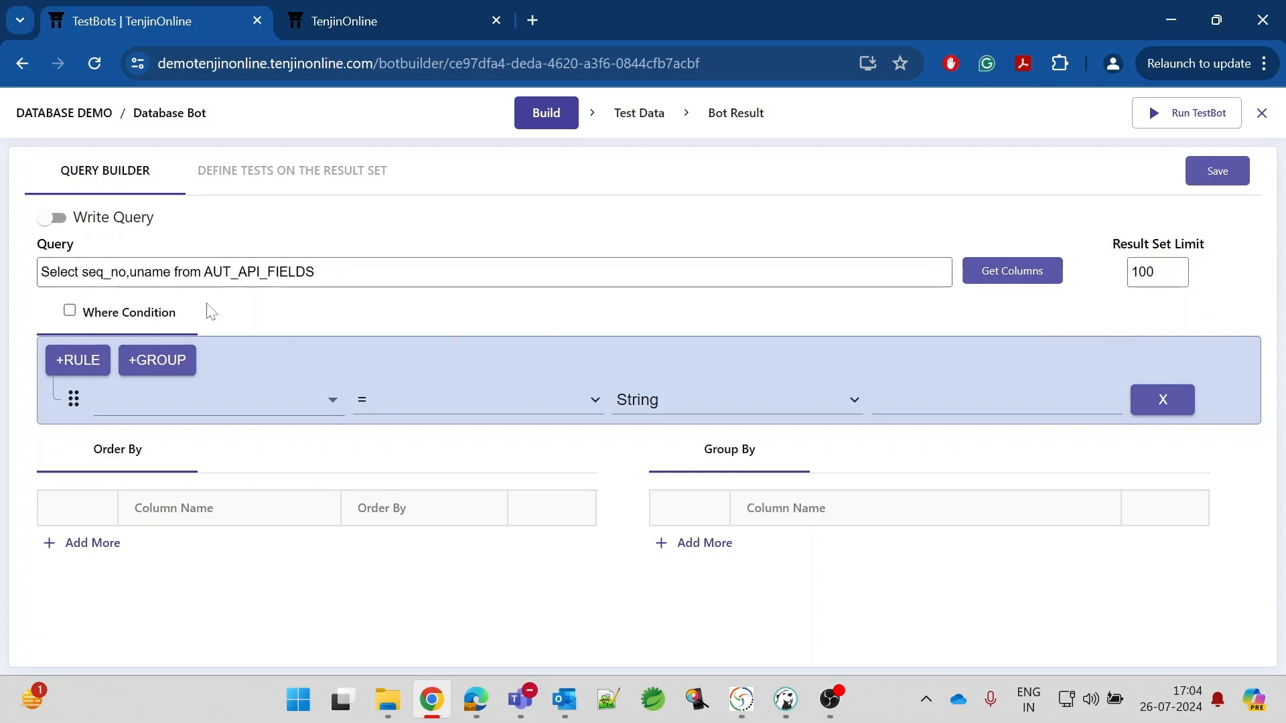
# Enable the where condition and define its rule as SEQ_NO >= 10, with the value type Number
pyautogui.click(70, 312)
pyautogui.click(328, 400)
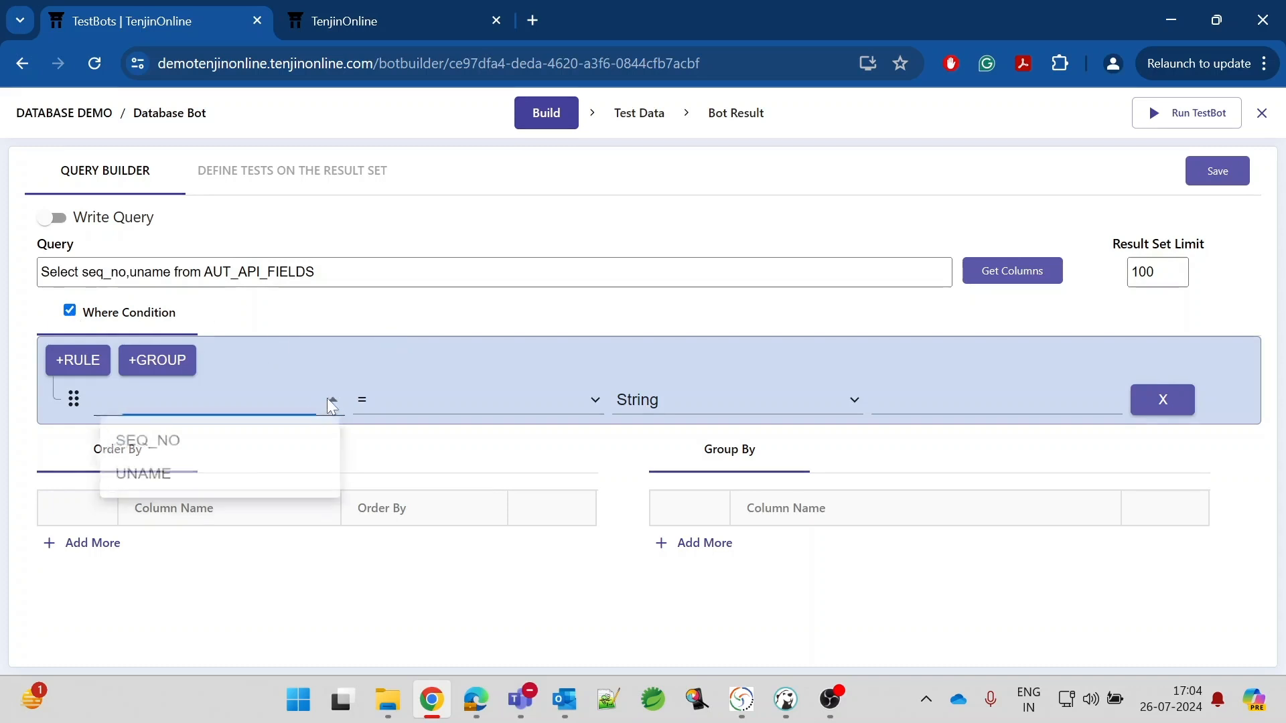
pyautogui.click(175, 445)
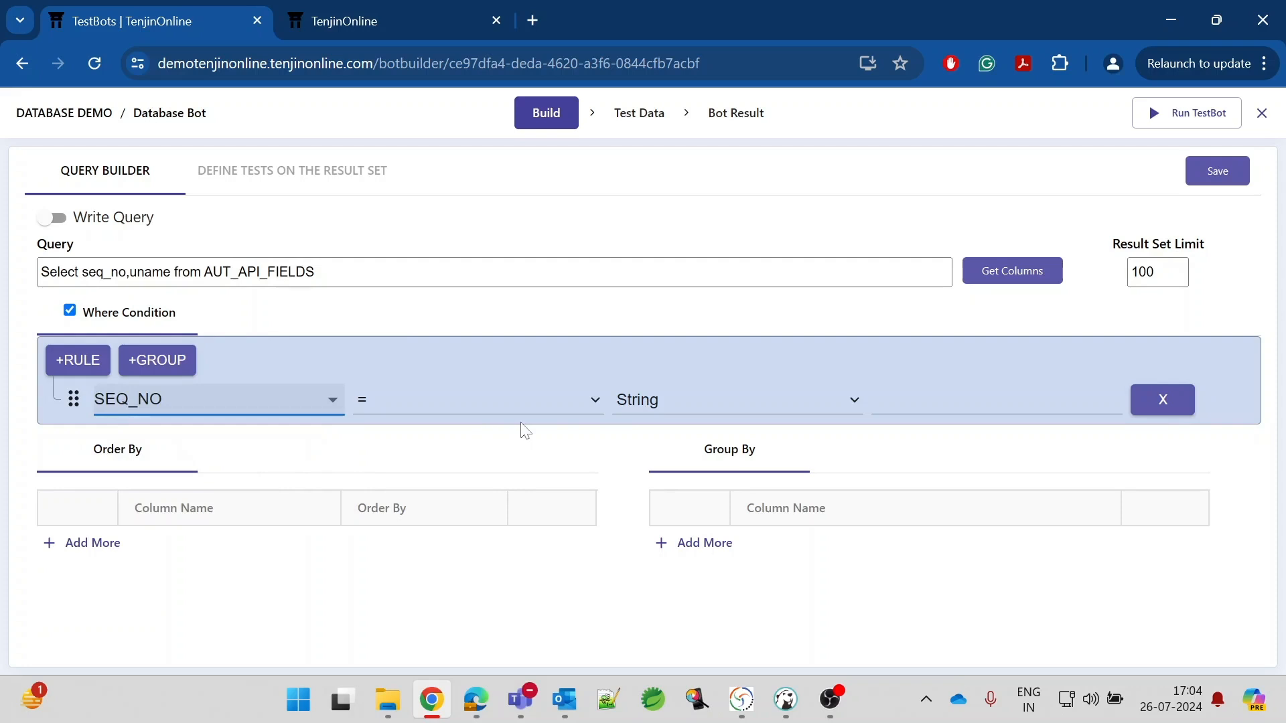
pyautogui.click(595, 400)
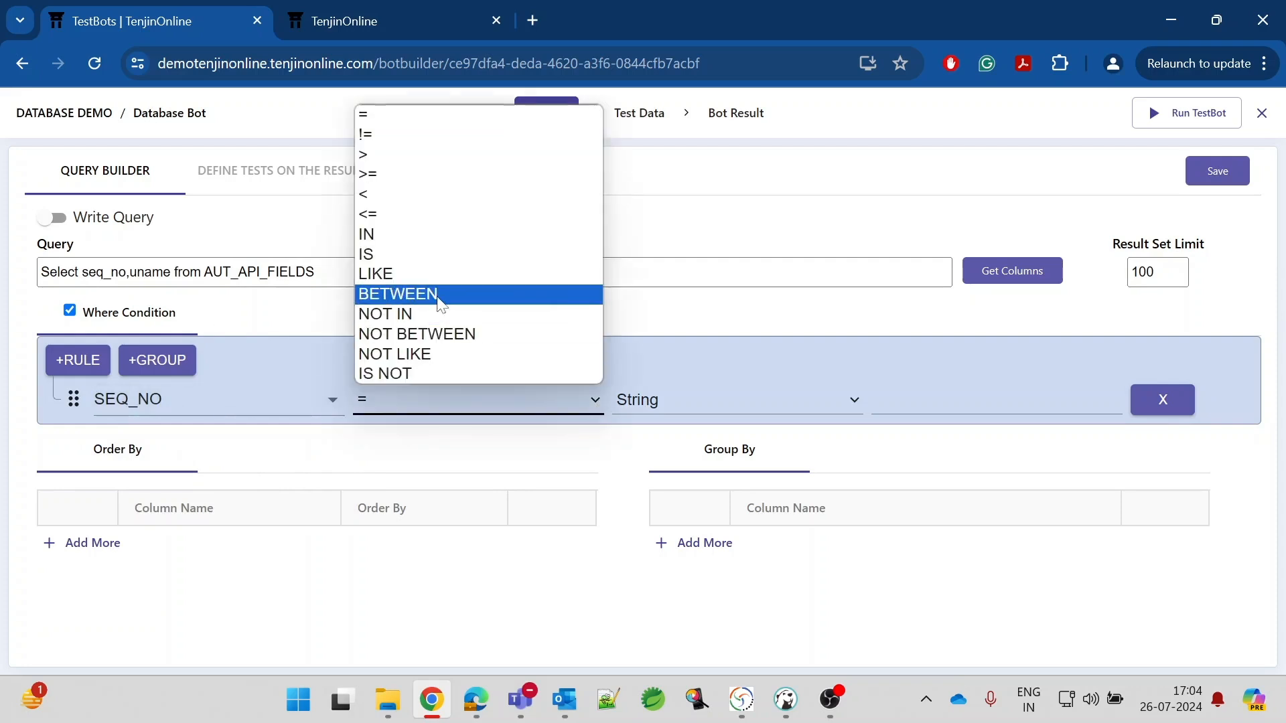
pyautogui.click(377, 174)
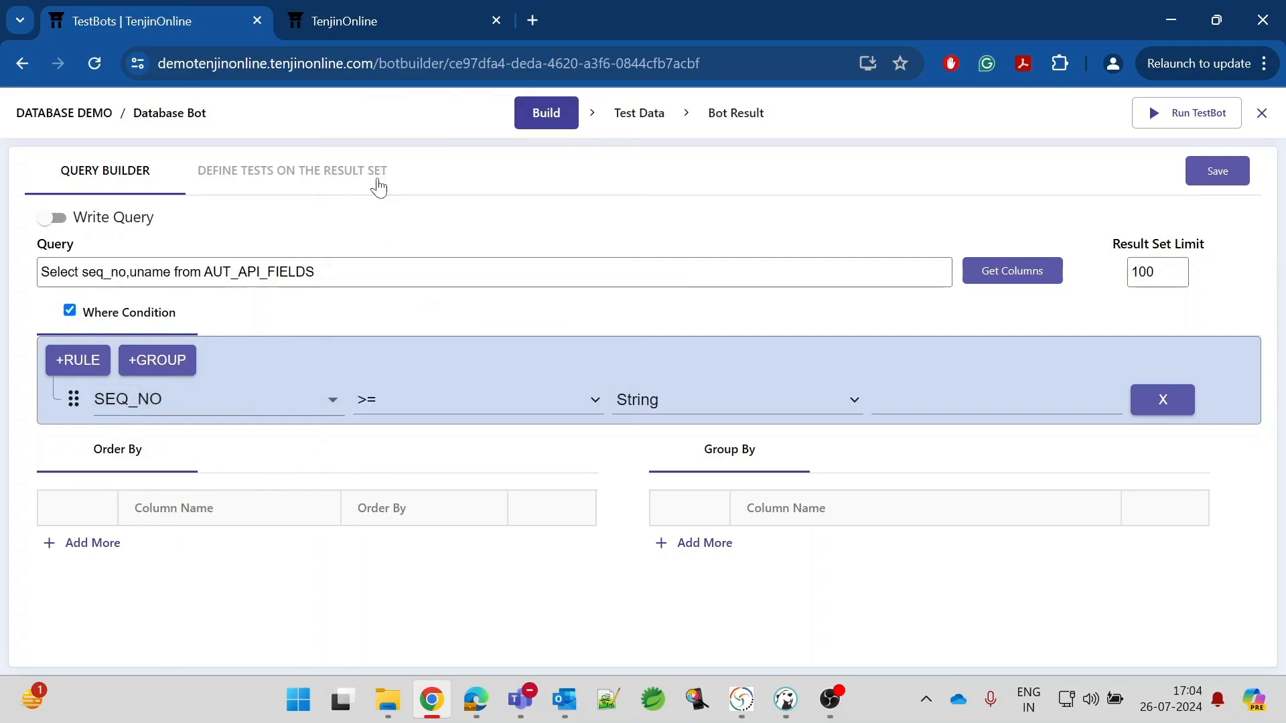
pyautogui.click(854, 404)
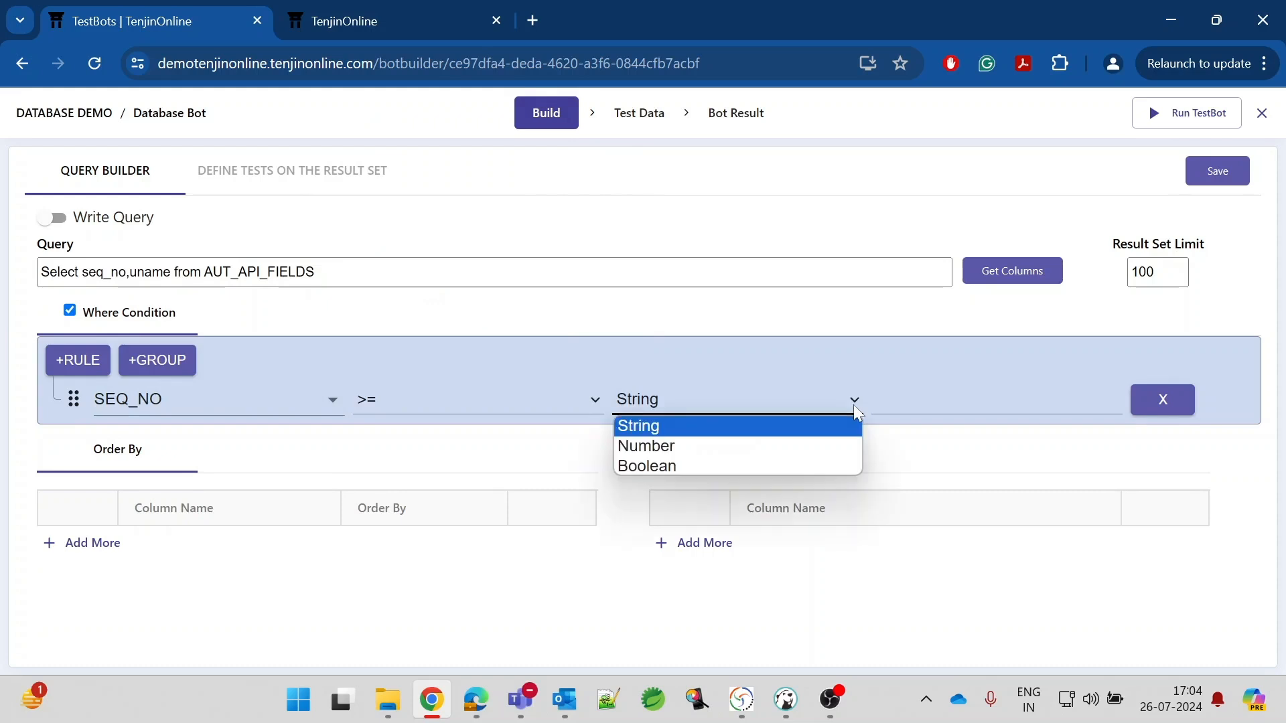
pyautogui.click(682, 448)
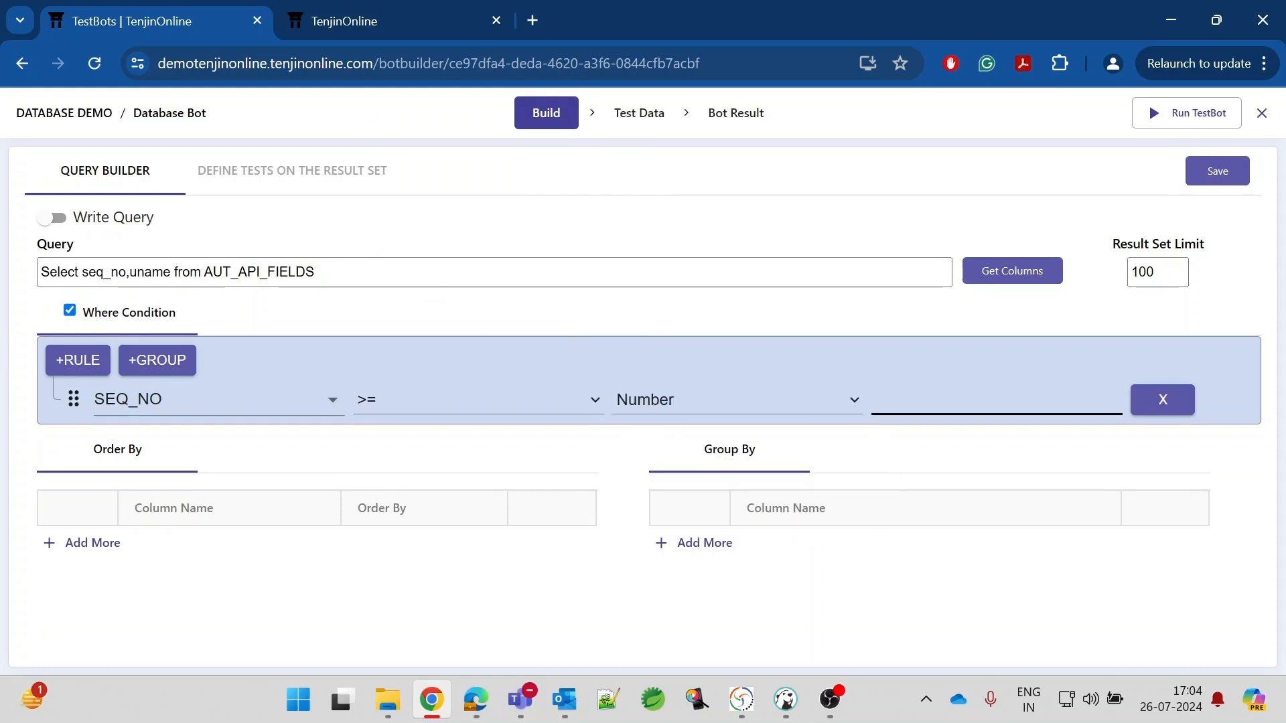
pyautogui.write('10')
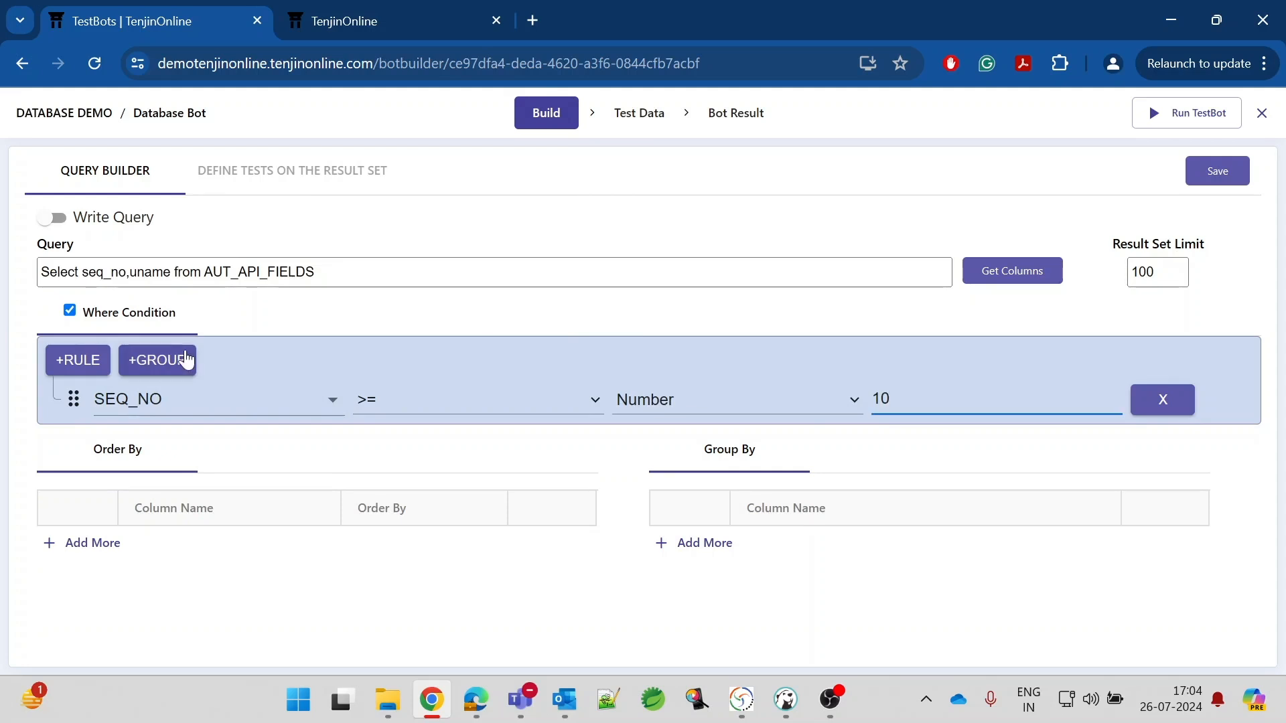
pyautogui.click(335, 399)
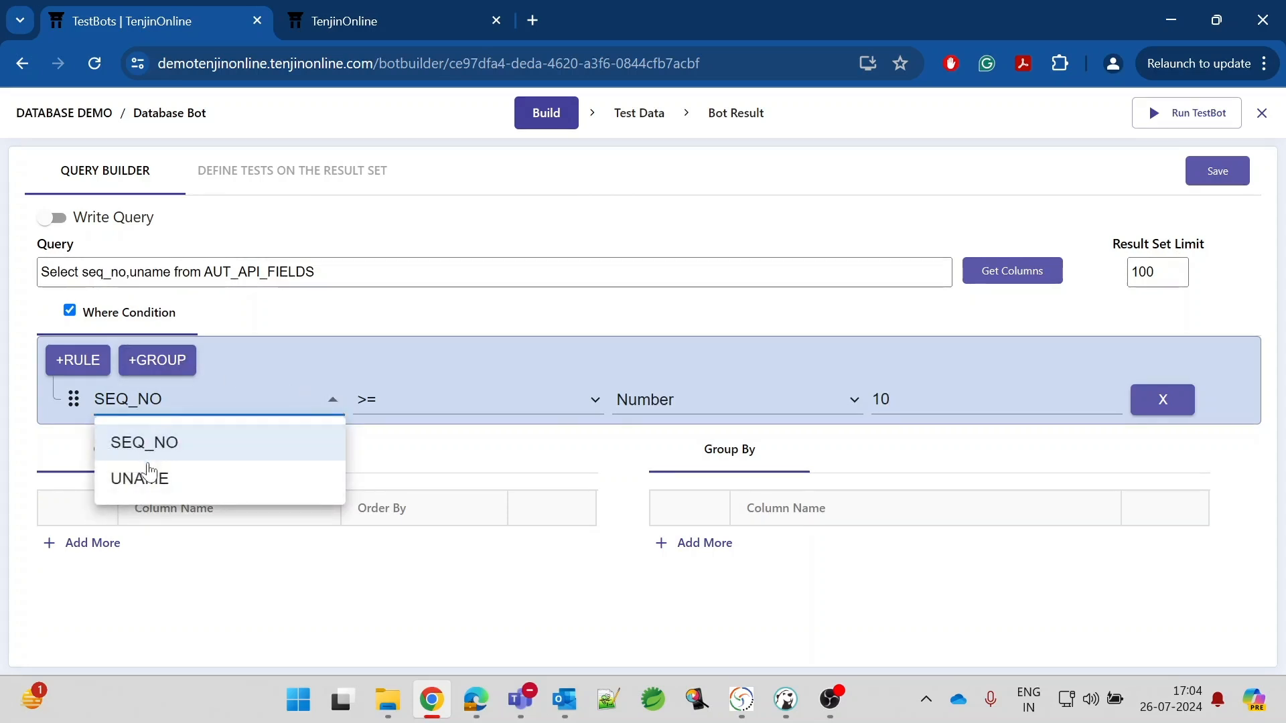
pyautogui.click(333, 400)
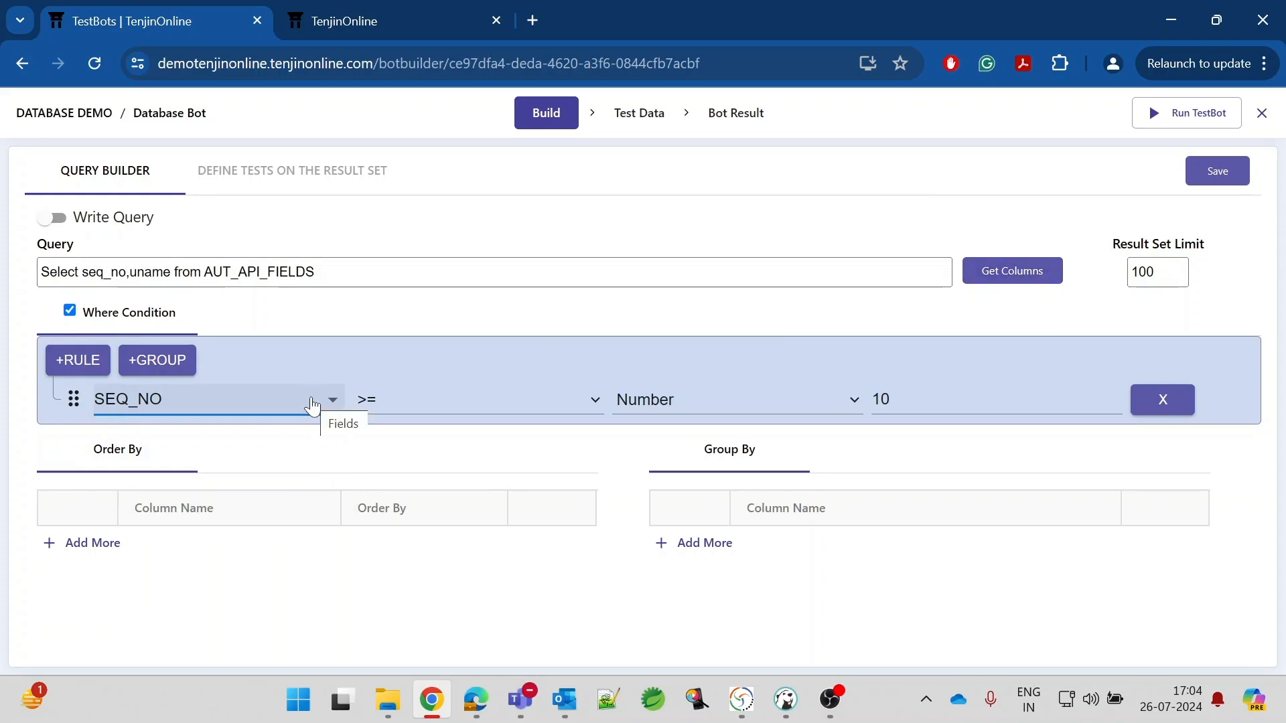
pyautogui.click(436, 442)
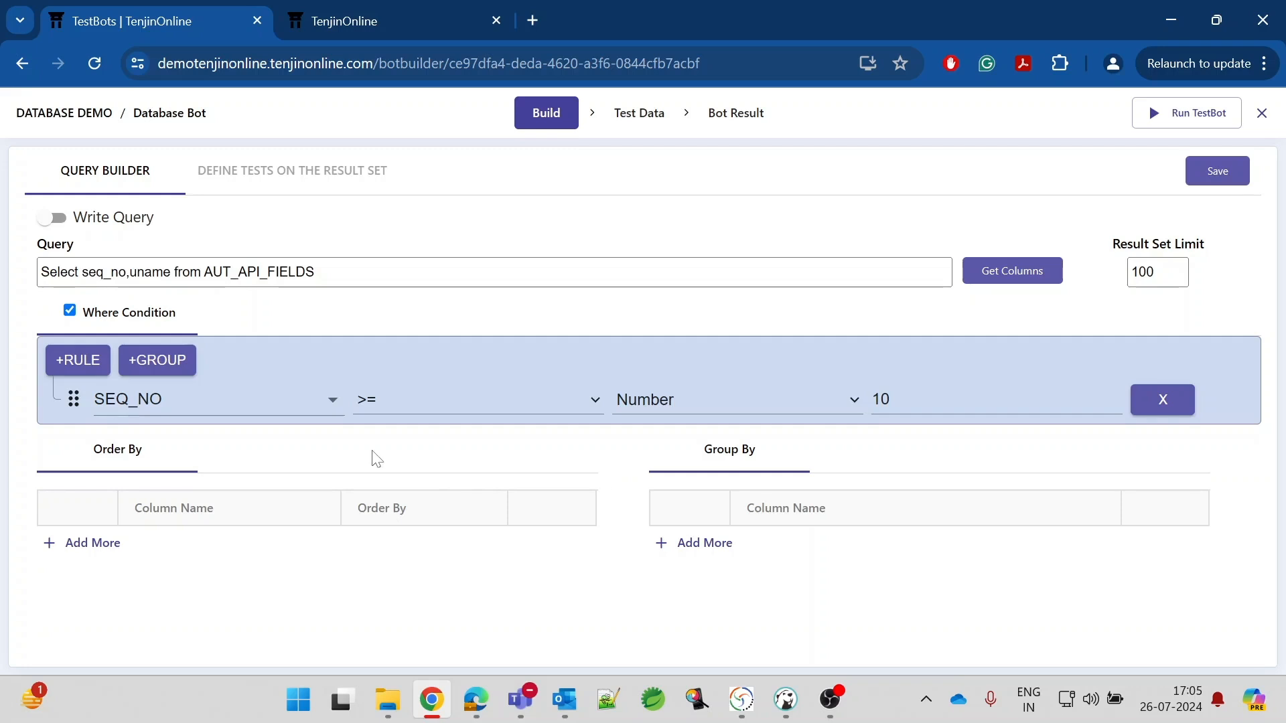
# Add a second where rule joined with AND and set its column to UNAME
pyautogui.click(78, 368)
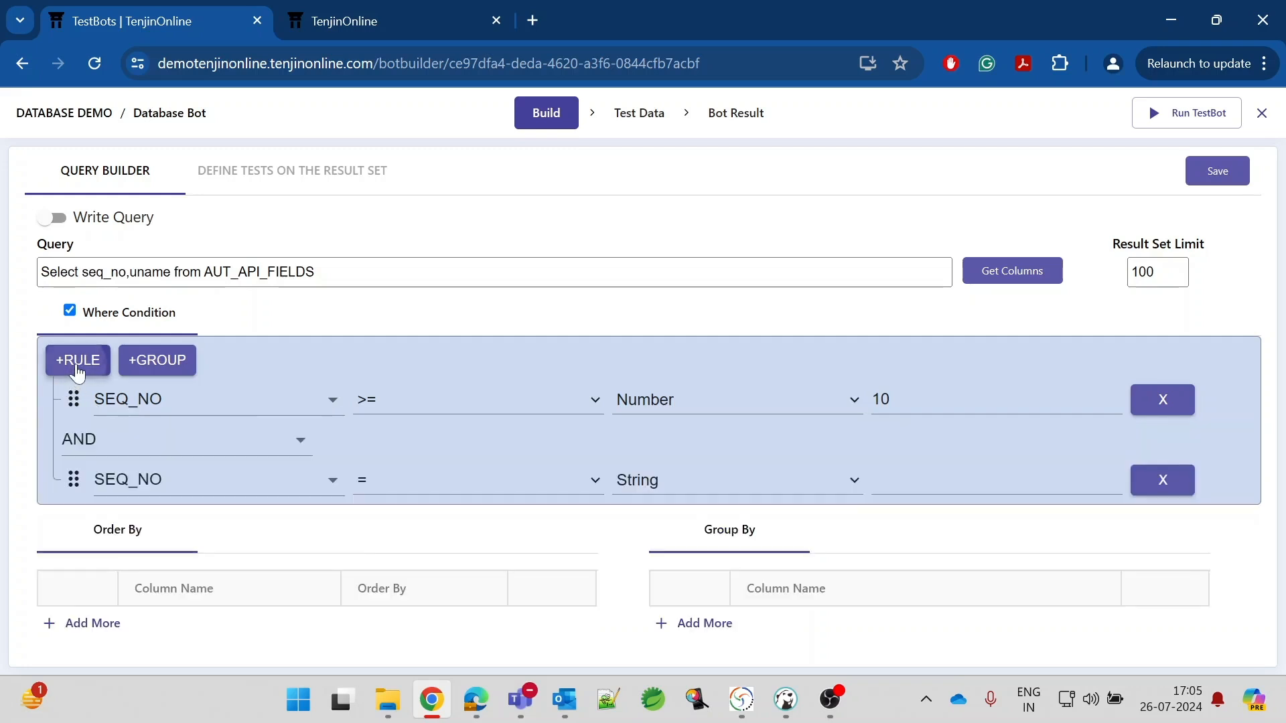
pyautogui.click(123, 439)
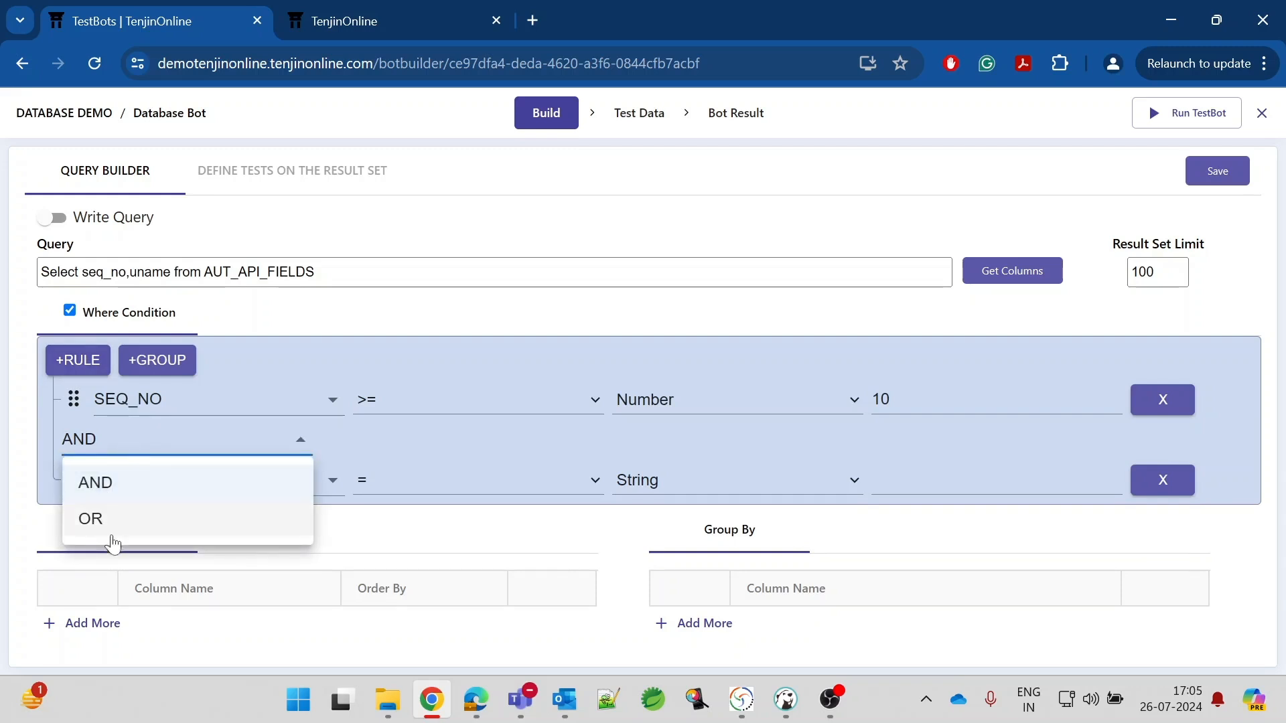
pyautogui.click(267, 485)
pyautogui.click(333, 480)
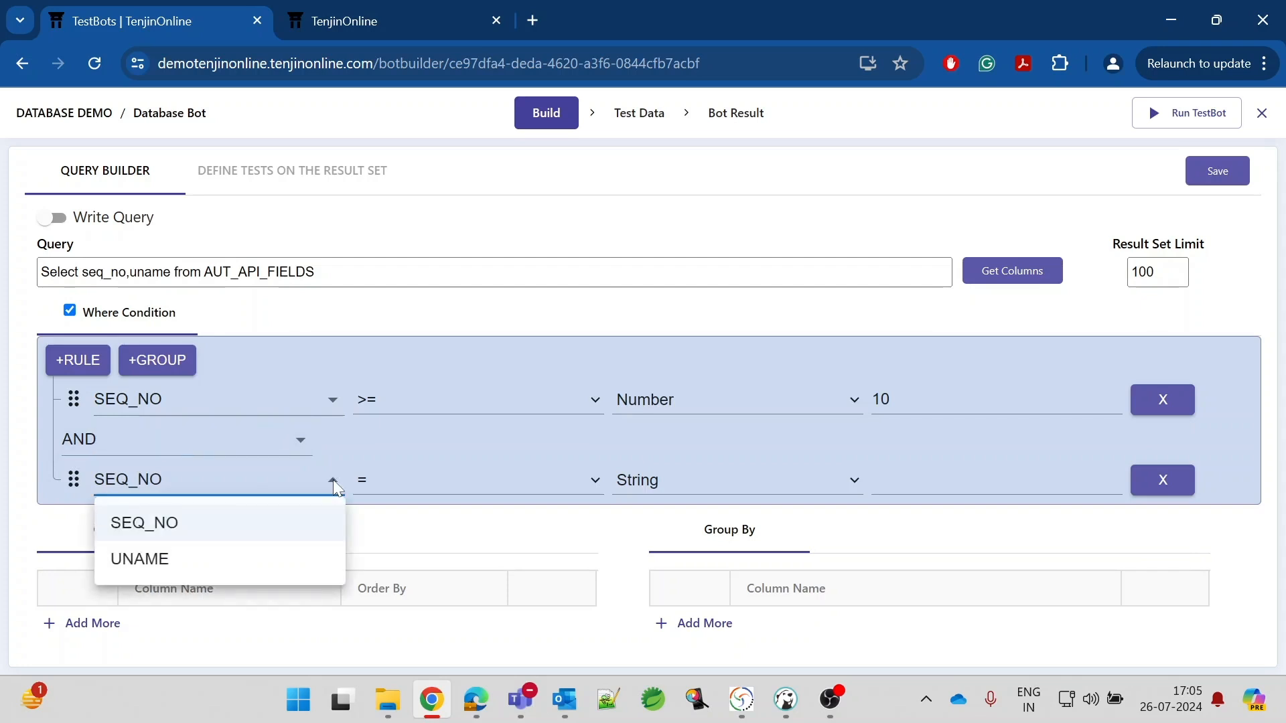
pyautogui.click(231, 563)
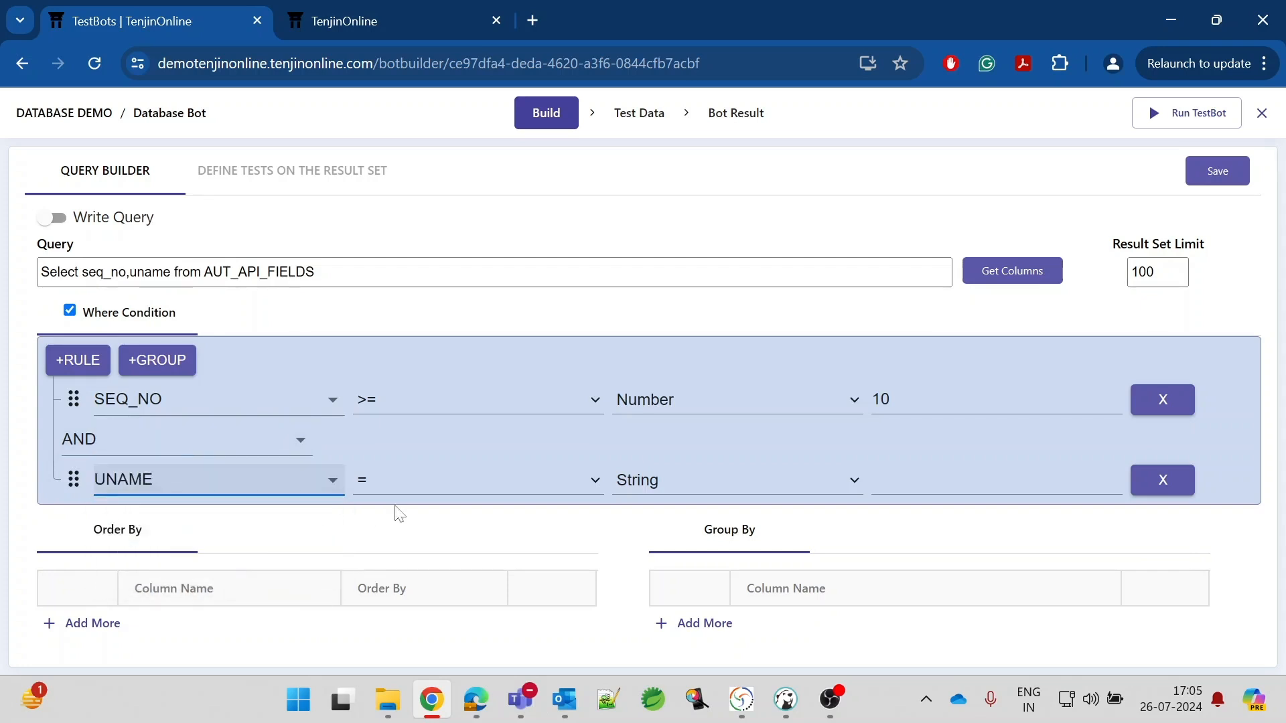
# Set the UNAME rule's operator to LIKE with the value f%, and save the query
pyautogui.click(592, 481)
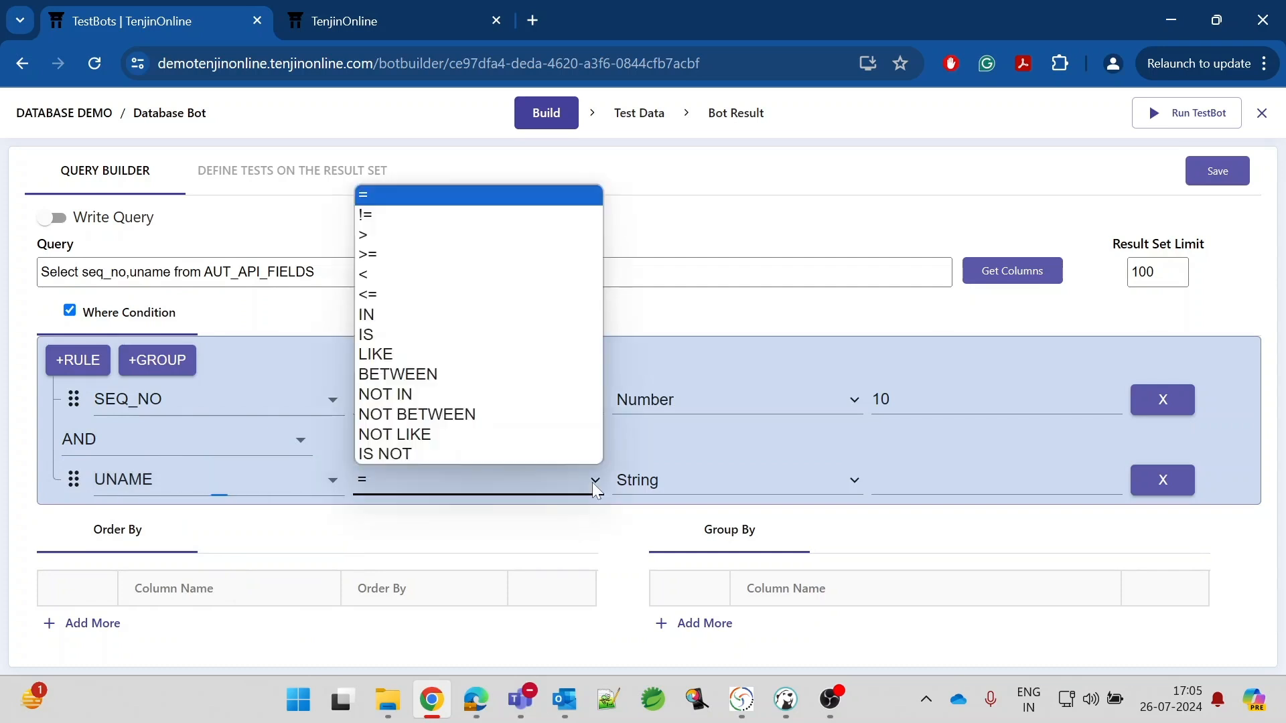
pyautogui.click(390, 357)
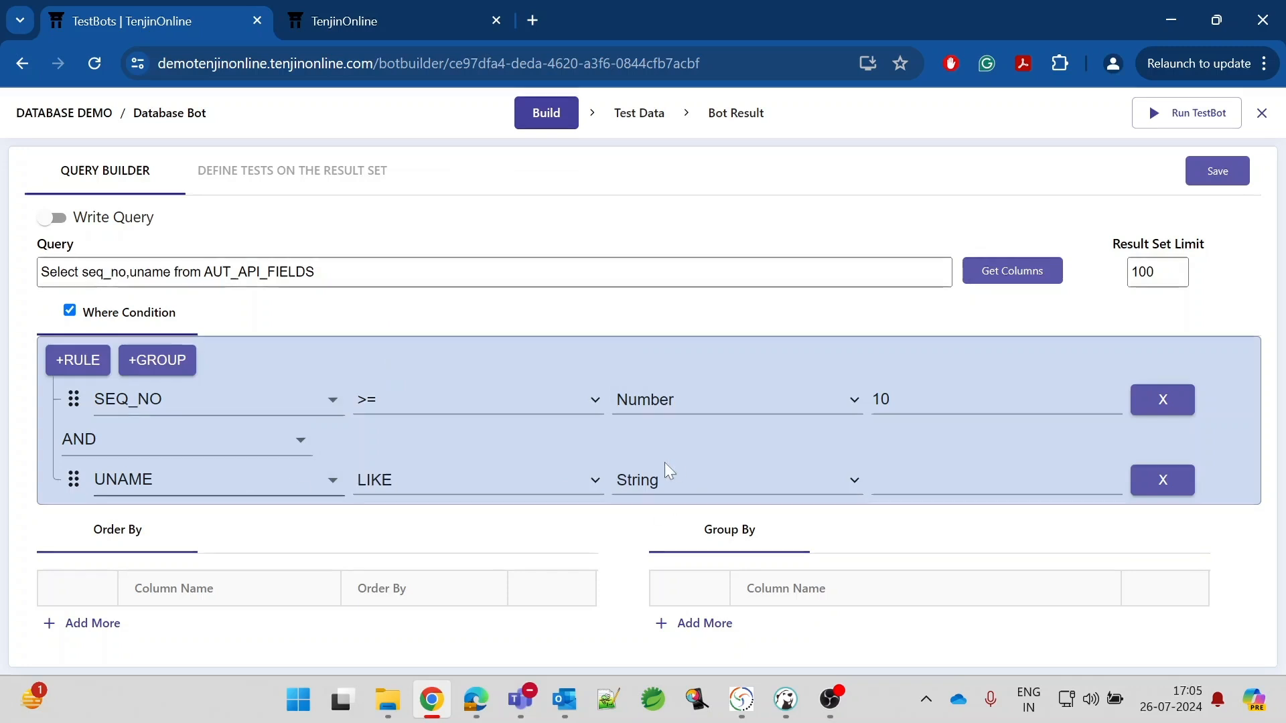
pyautogui.click(924, 481)
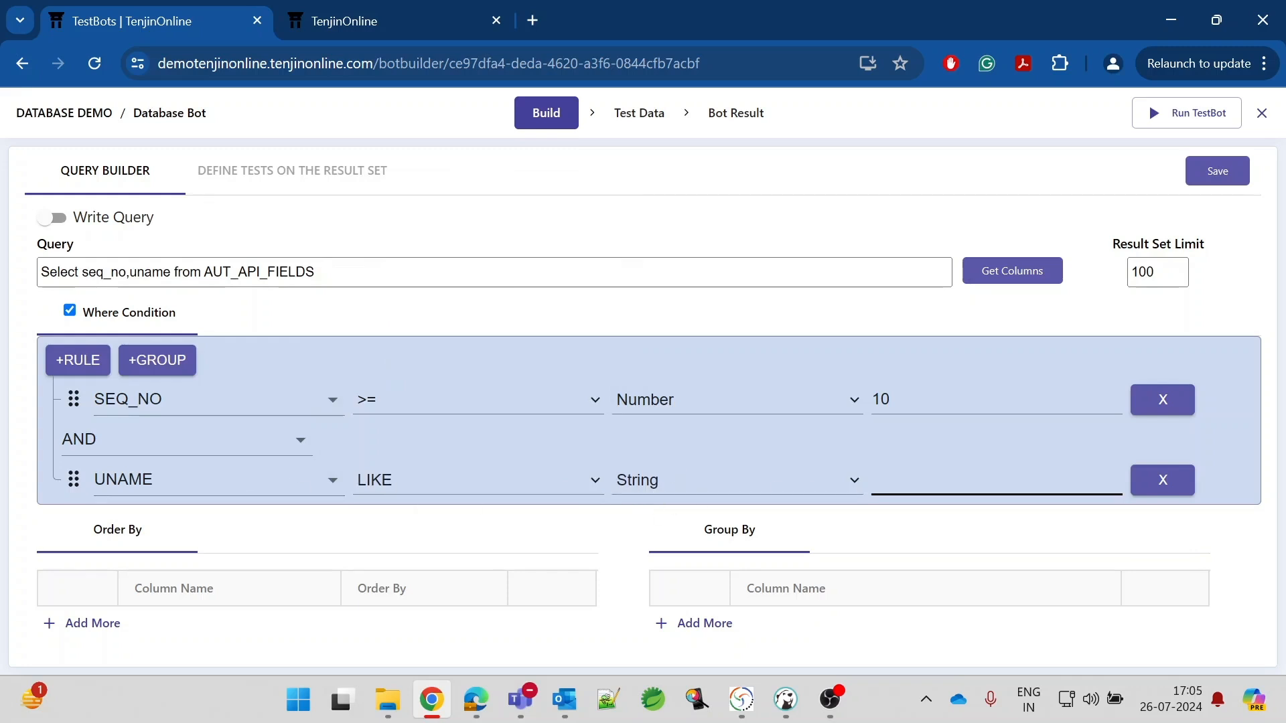
pyautogui.write('f%')
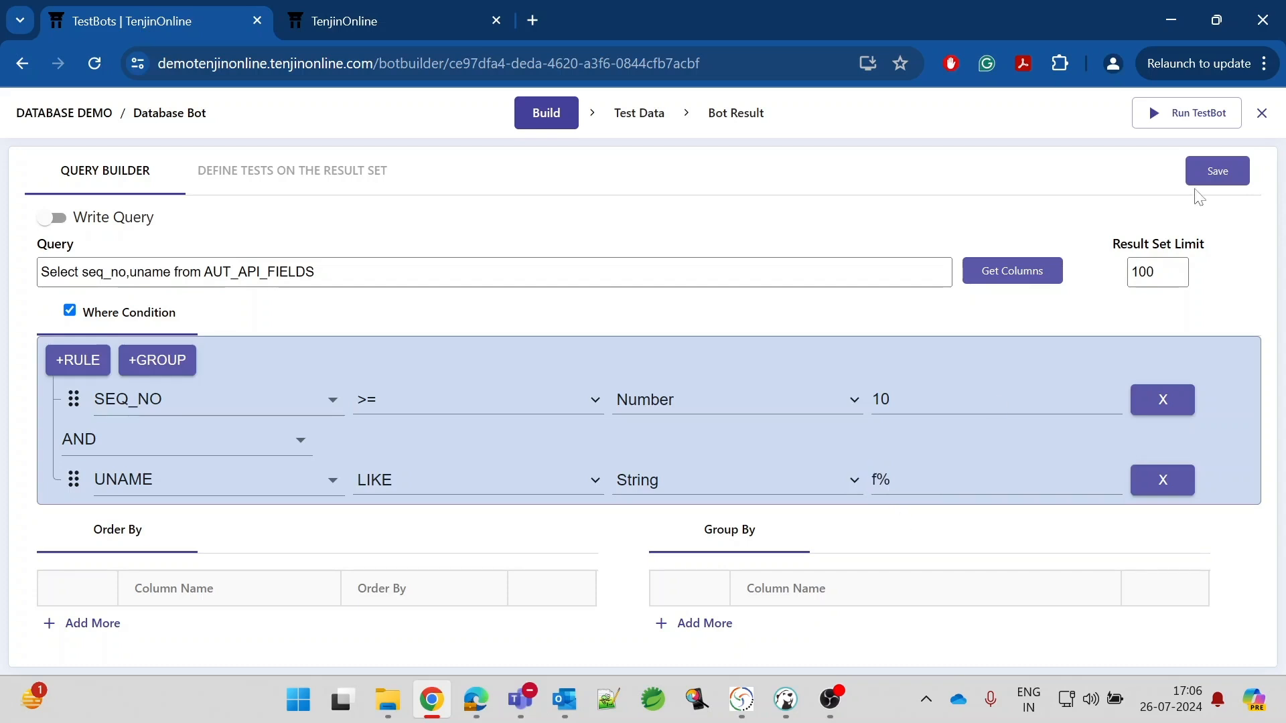
pyautogui.click(1211, 180)
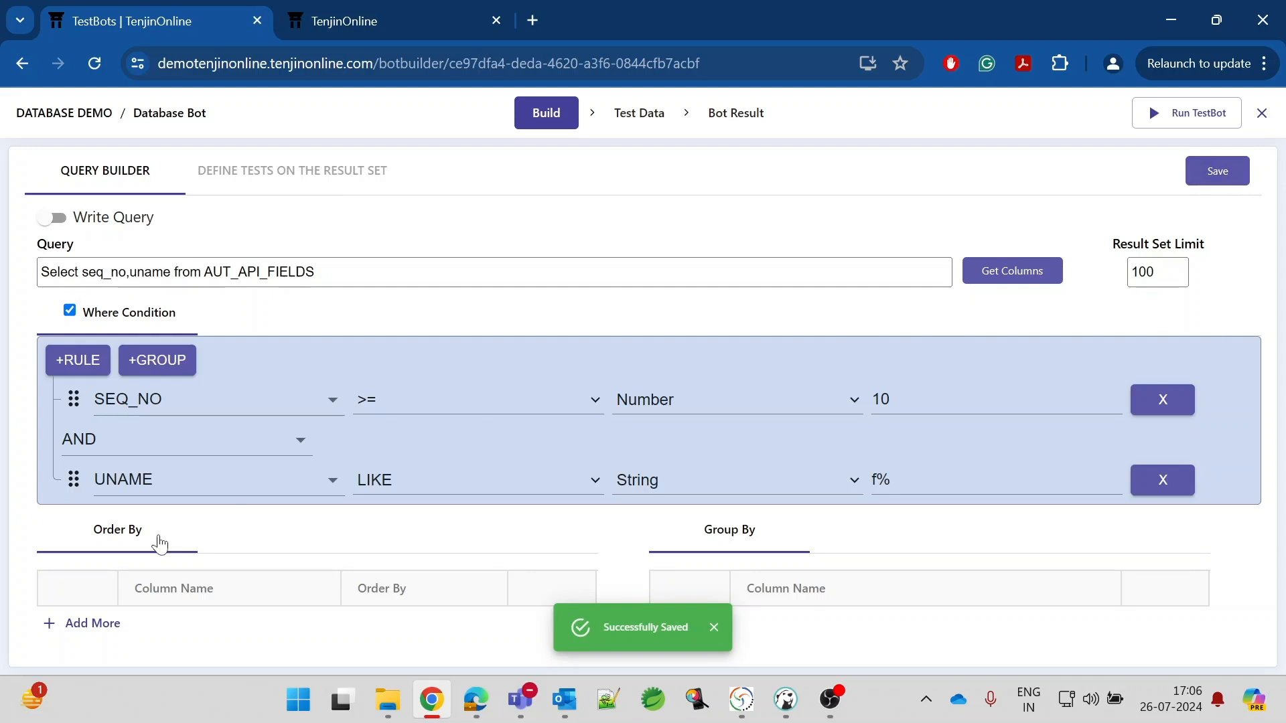
# Add an enabled Order By entry that sorts the SEQ_NO column in Ascending order
pyautogui.click(90, 622)
pyautogui.click(78, 623)
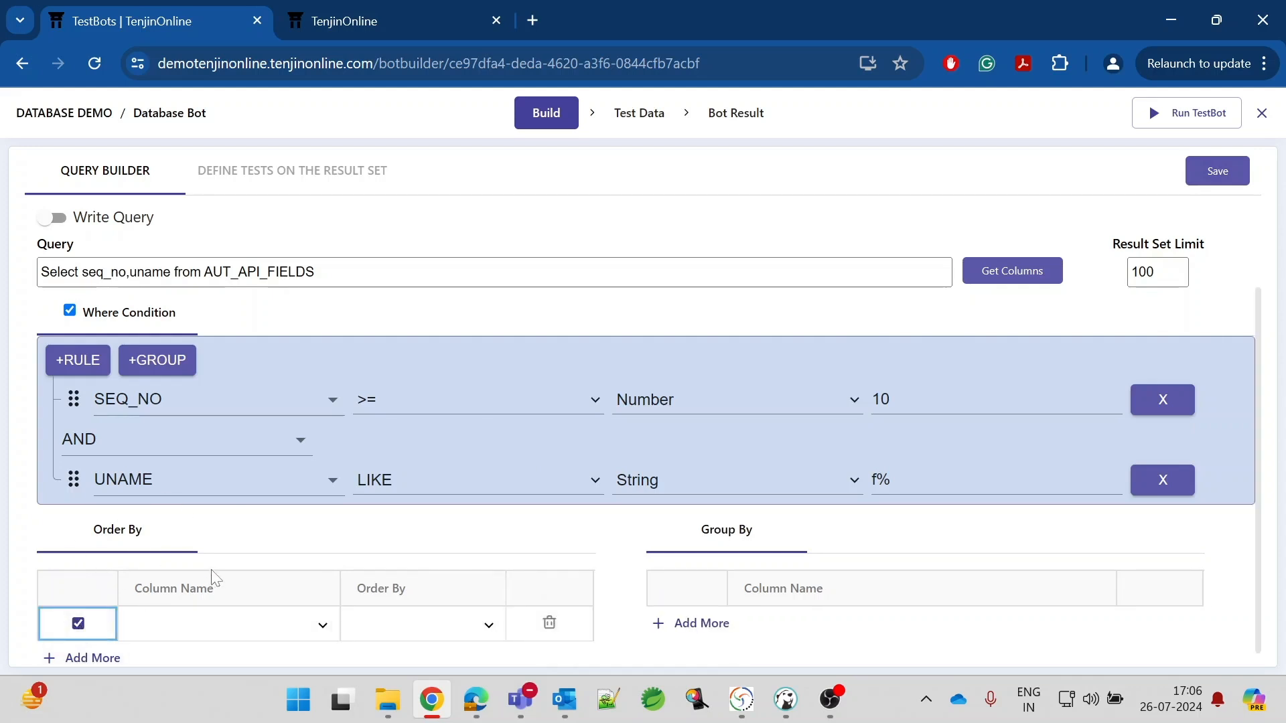
pyautogui.scroll(-1, 210, 576)
pyautogui.click(191, 615)
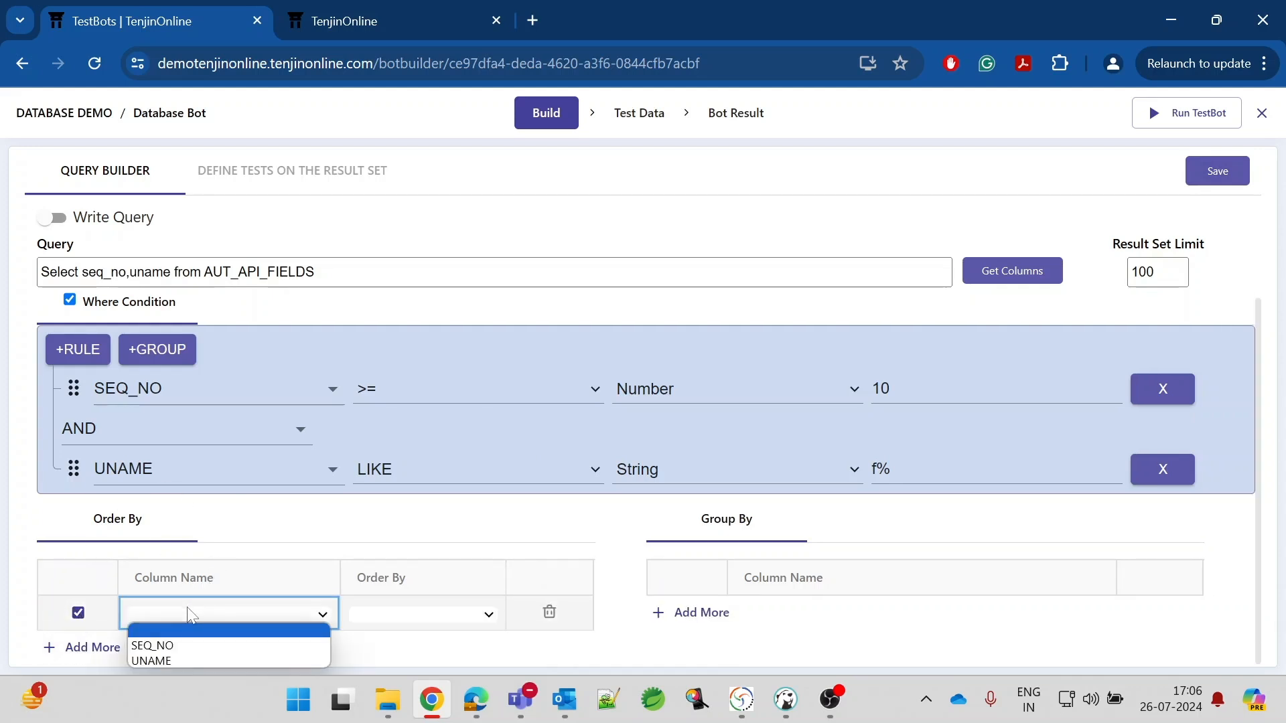
pyautogui.click(175, 648)
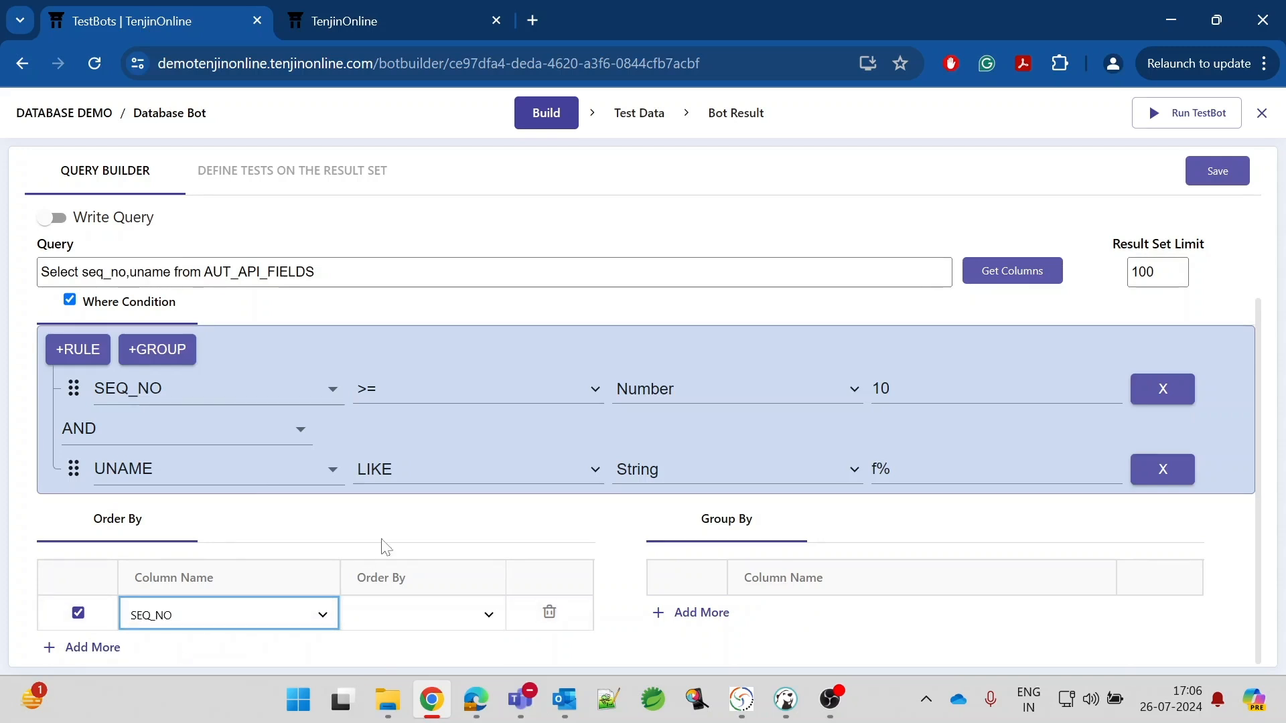
pyautogui.click(464, 616)
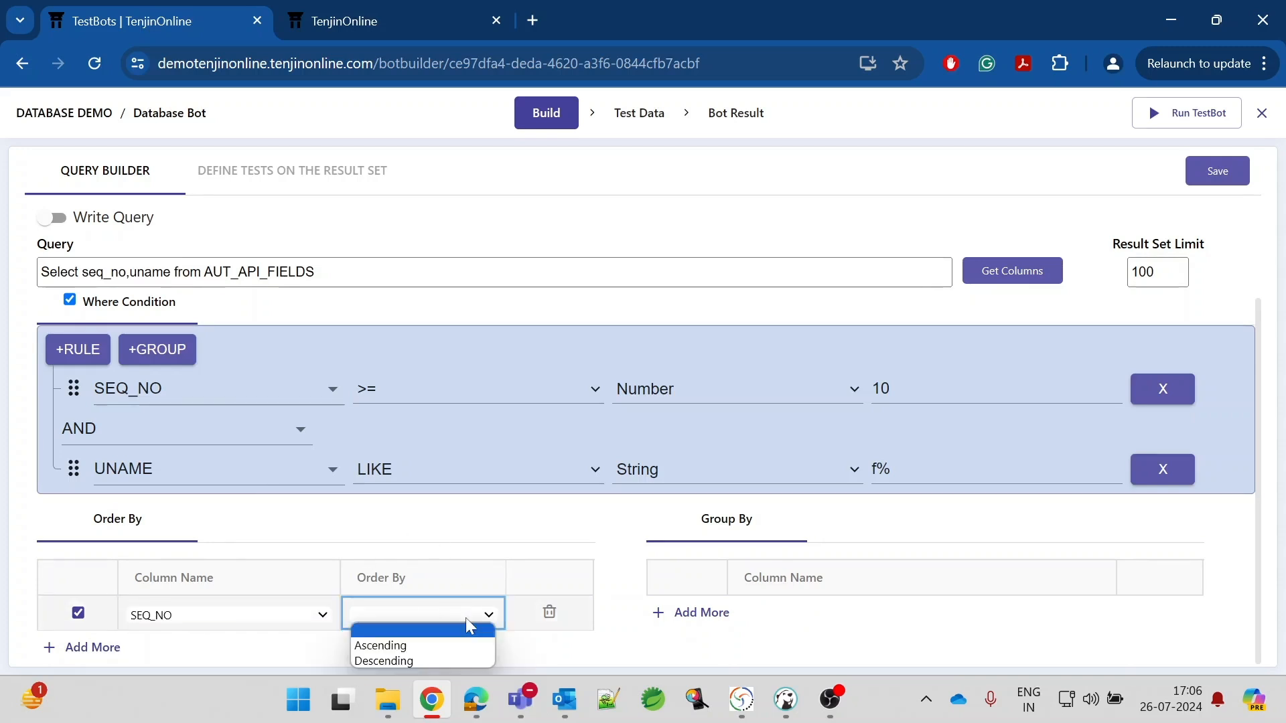
pyautogui.click(406, 647)
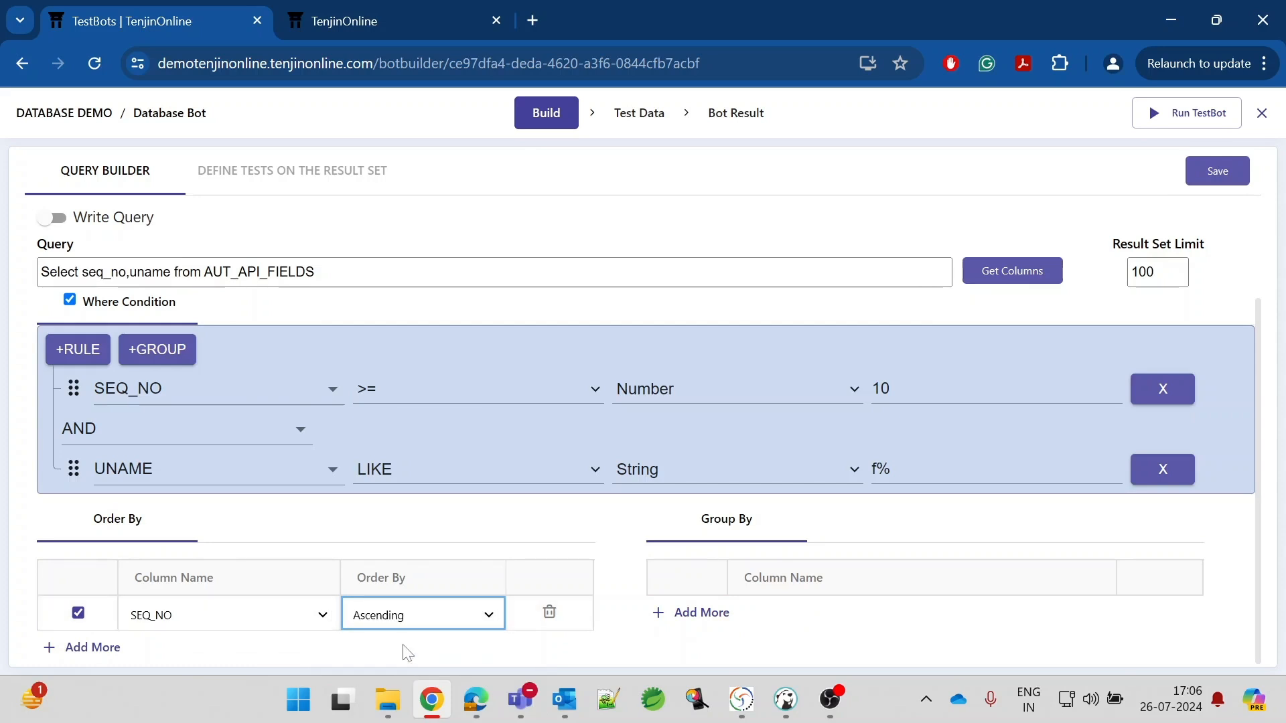
pyautogui.click(78, 614)
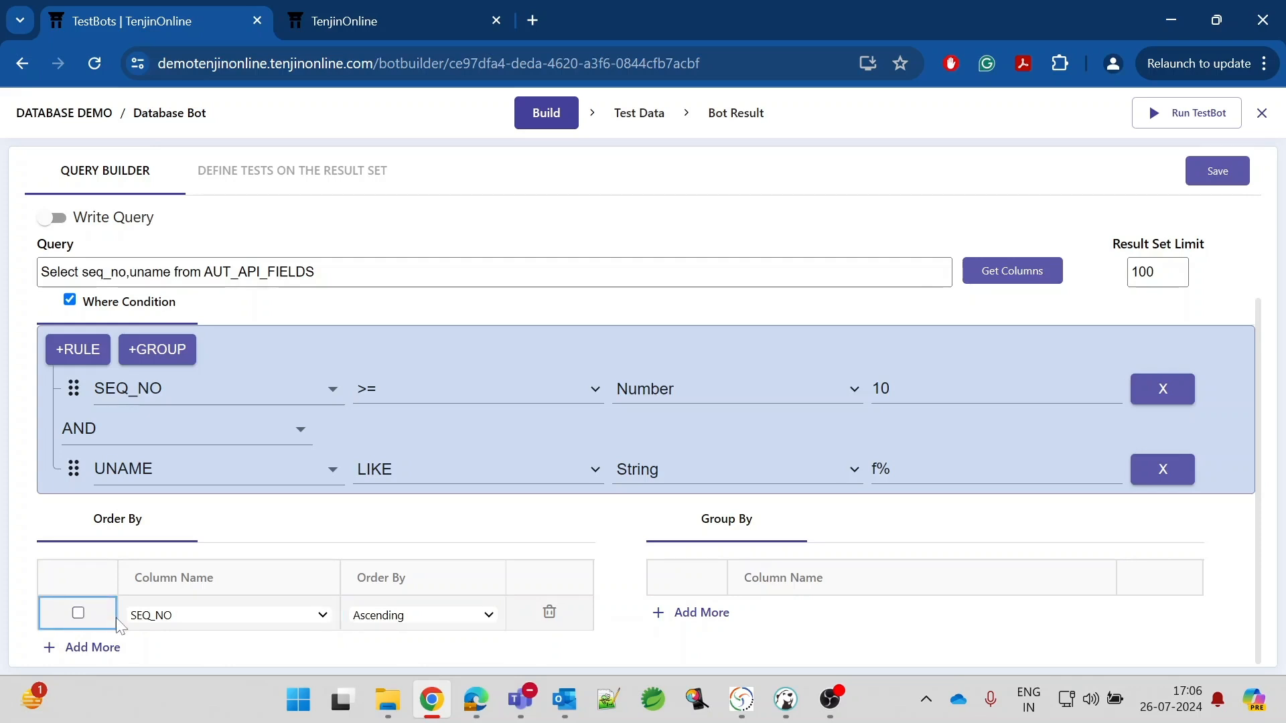
pyautogui.click(78, 613)
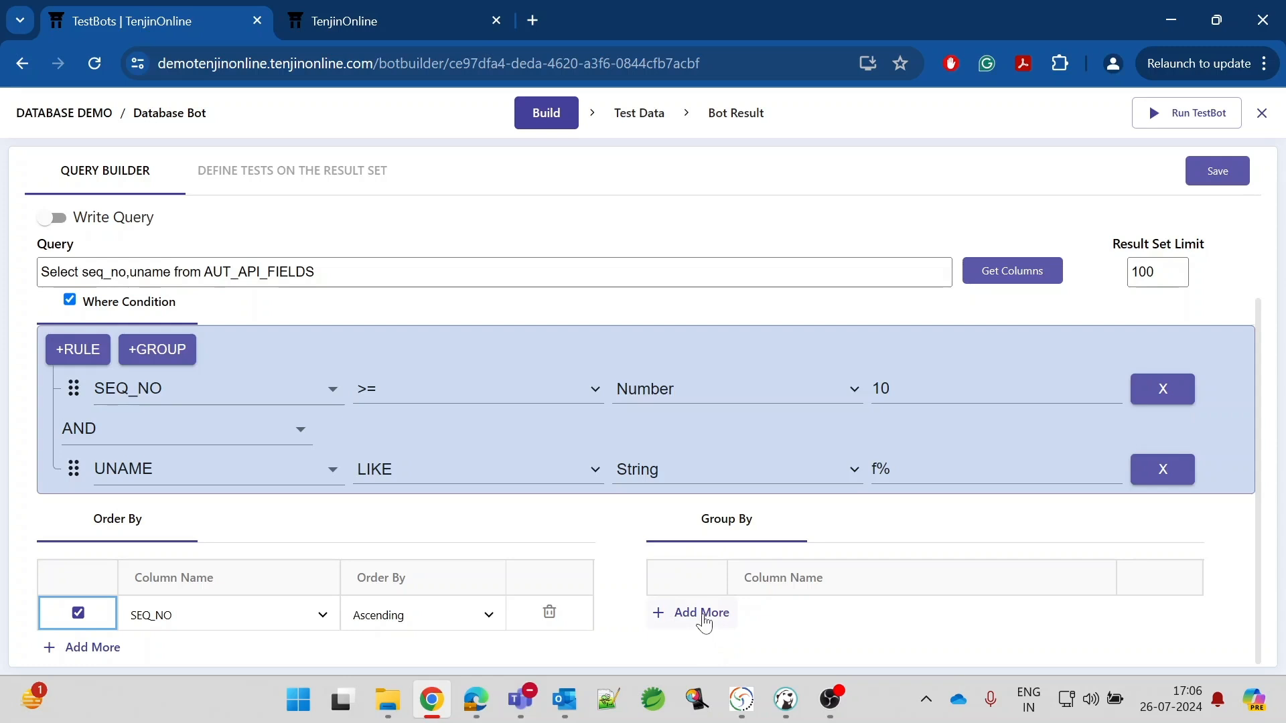
# Add enabled Group By entries for the SEQ_NO and UNAME columns, and save the query
pyautogui.click(701, 613)
pyautogui.click(688, 613)
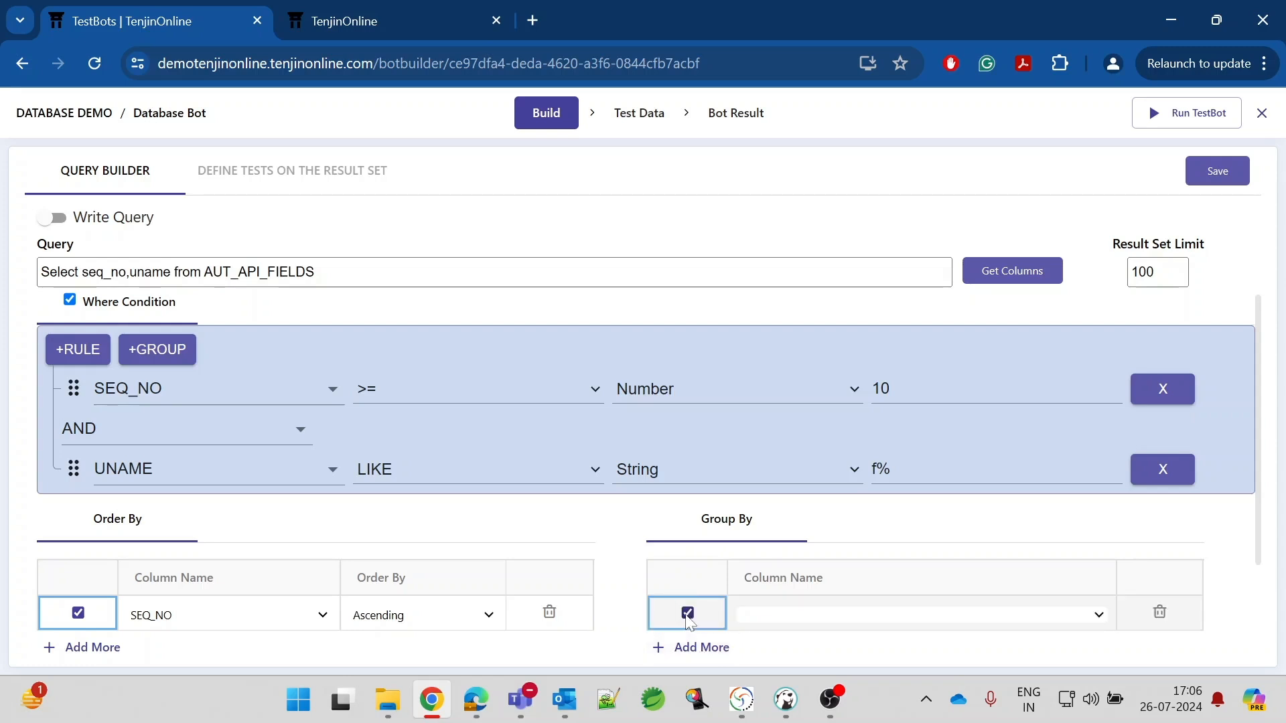
pyautogui.click(800, 623)
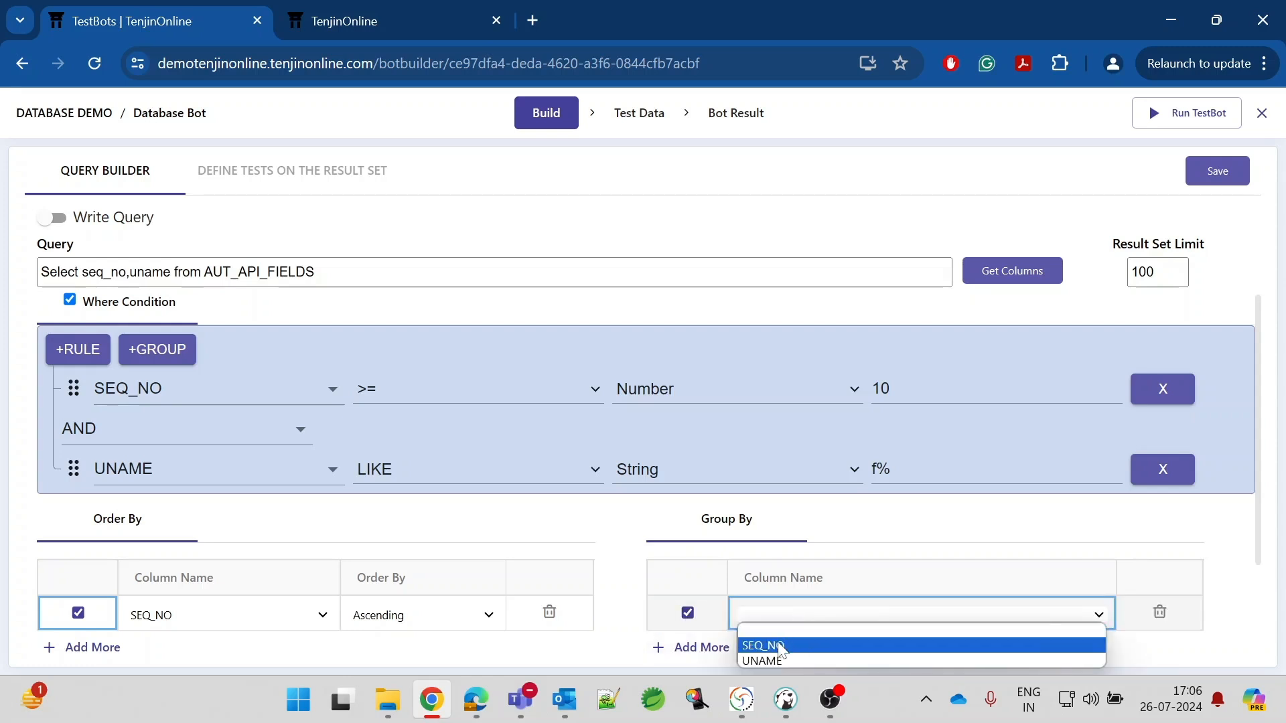
pyautogui.click(781, 644)
pyautogui.click(696, 647)
pyautogui.click(688, 647)
pyautogui.click(762, 650)
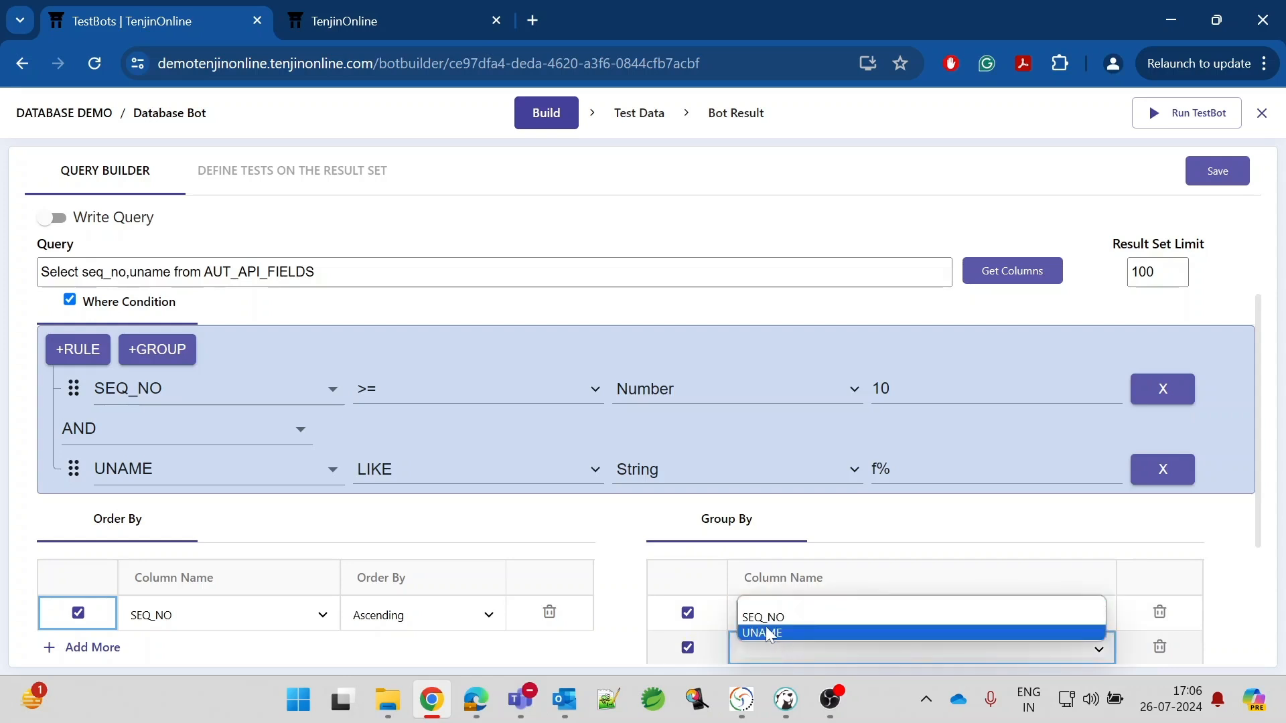
pyautogui.click(768, 634)
pyautogui.click(827, 588)
pyautogui.scroll(-3, 827, 588)
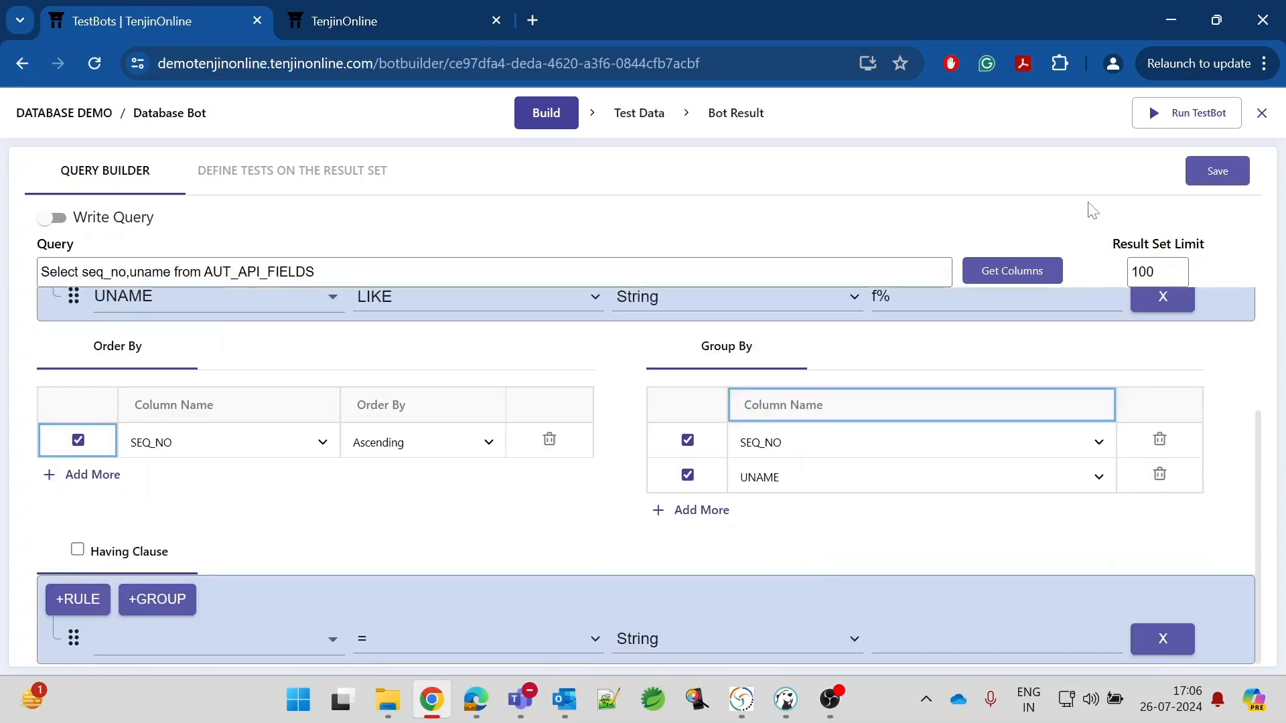
pyautogui.click(1227, 171)
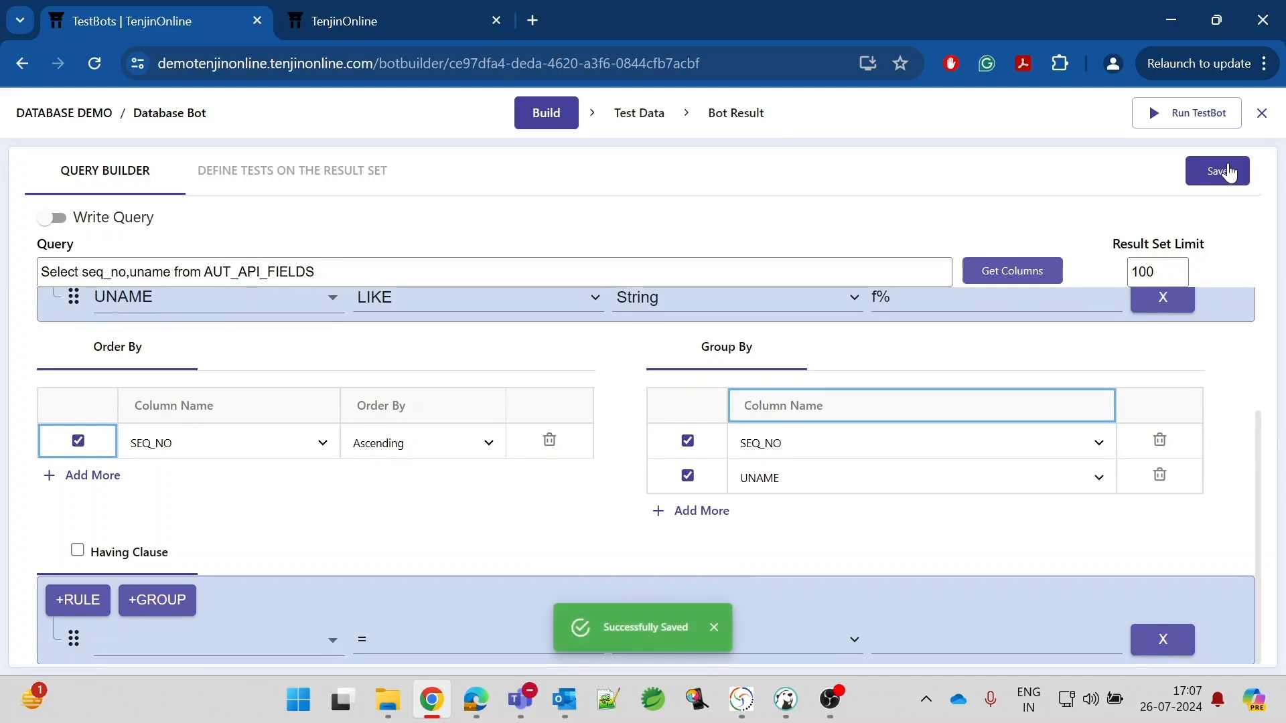
# Enable the having clause and set its rule to the SEQ_NO column with the >= operator
pyautogui.scroll(3, 649, 416)
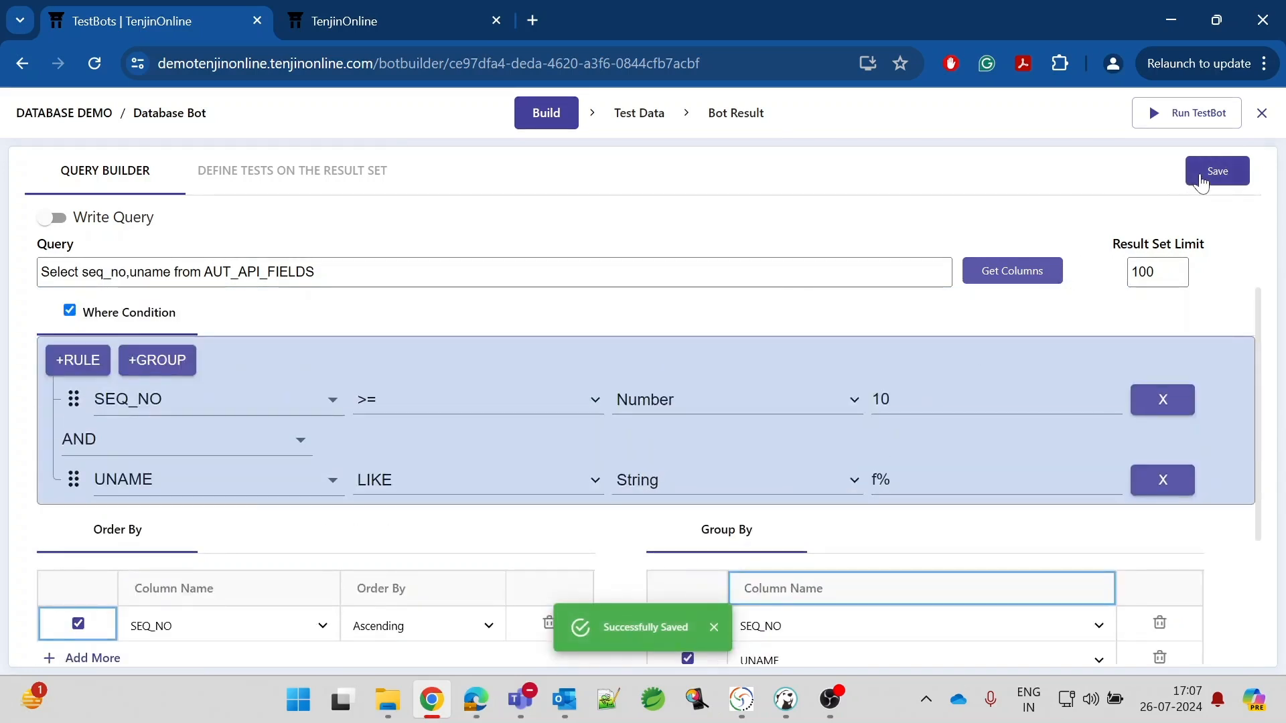
pyautogui.scroll(-3, 795, 348)
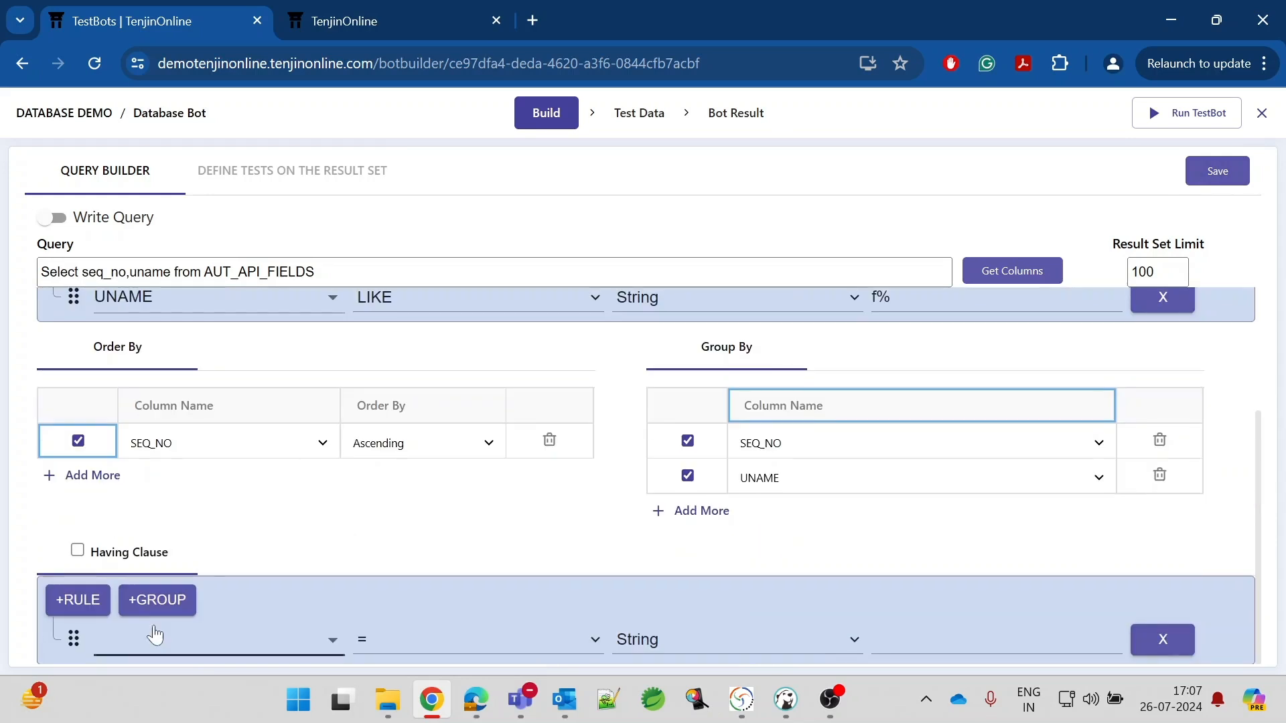
pyautogui.click(99, 548)
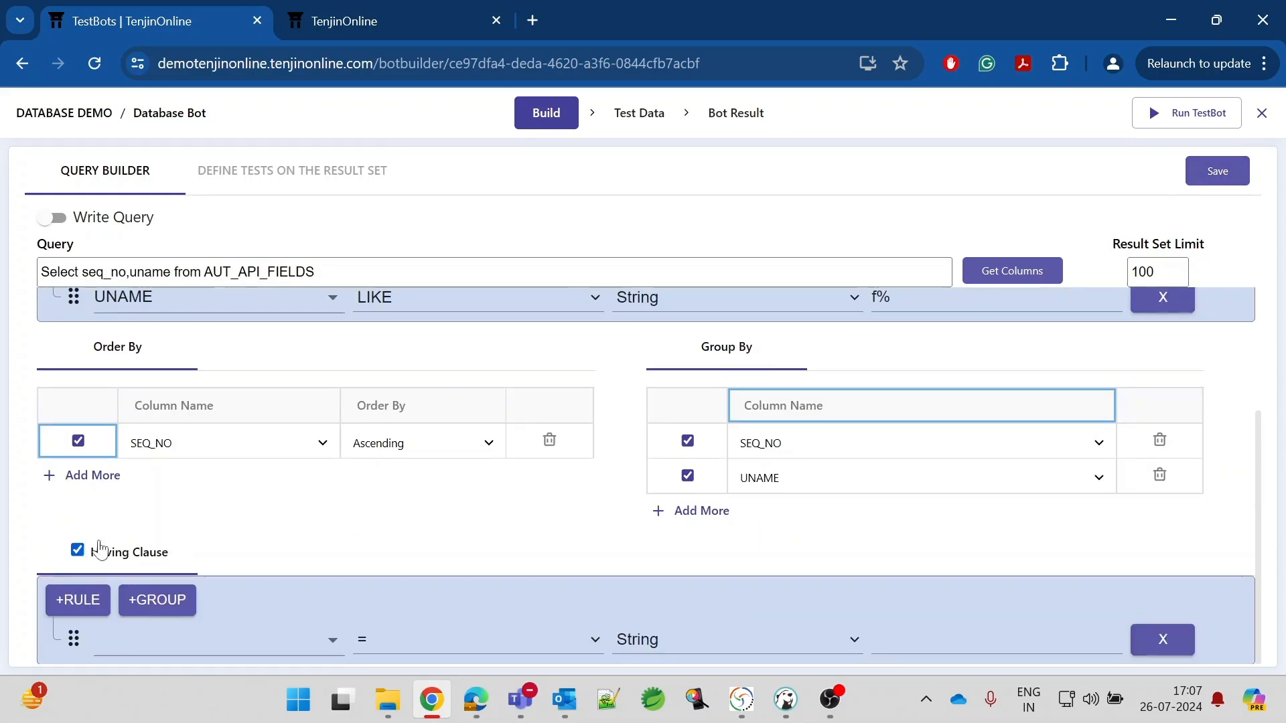
pyautogui.click(201, 645)
pyautogui.click(189, 600)
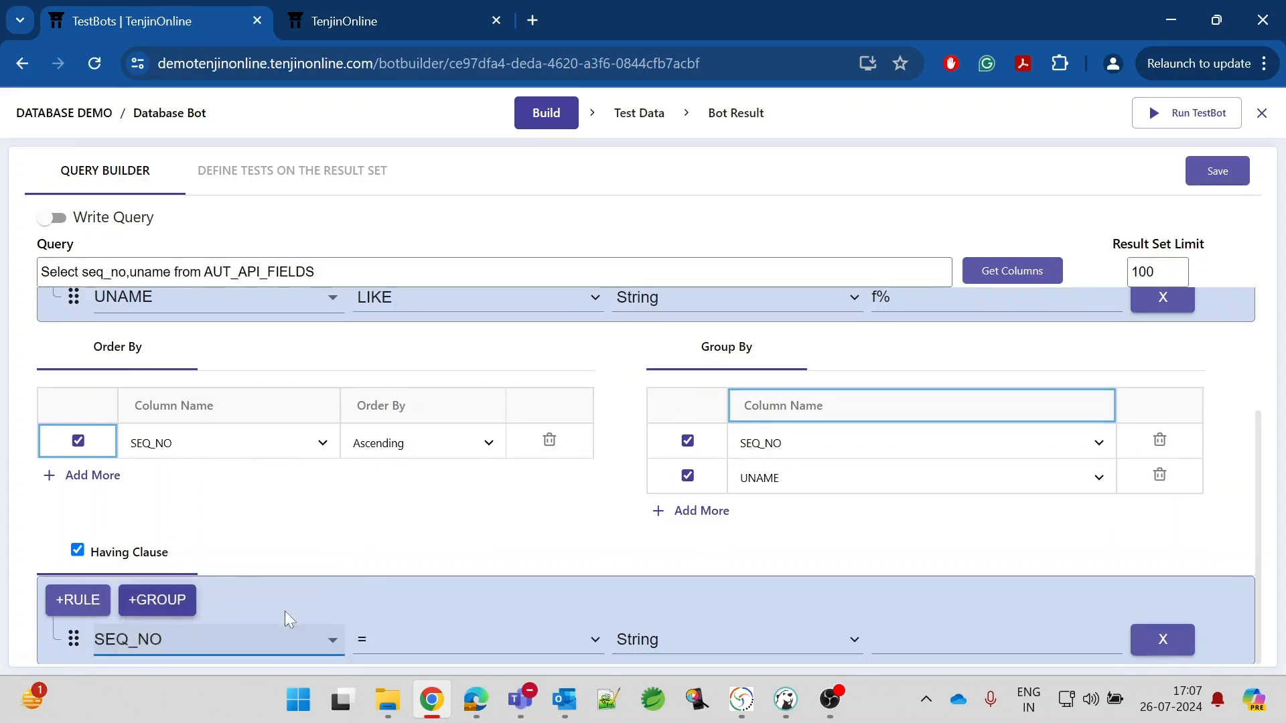
pyautogui.click(594, 640)
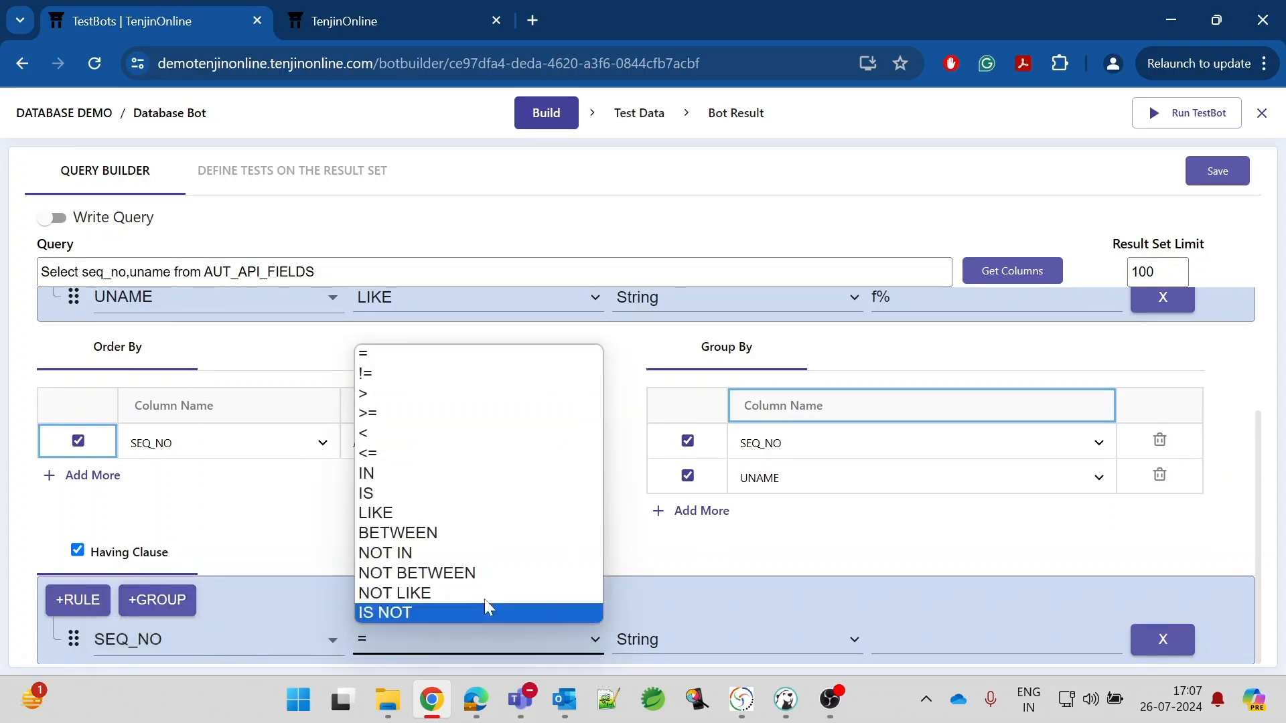
pyautogui.click(369, 412)
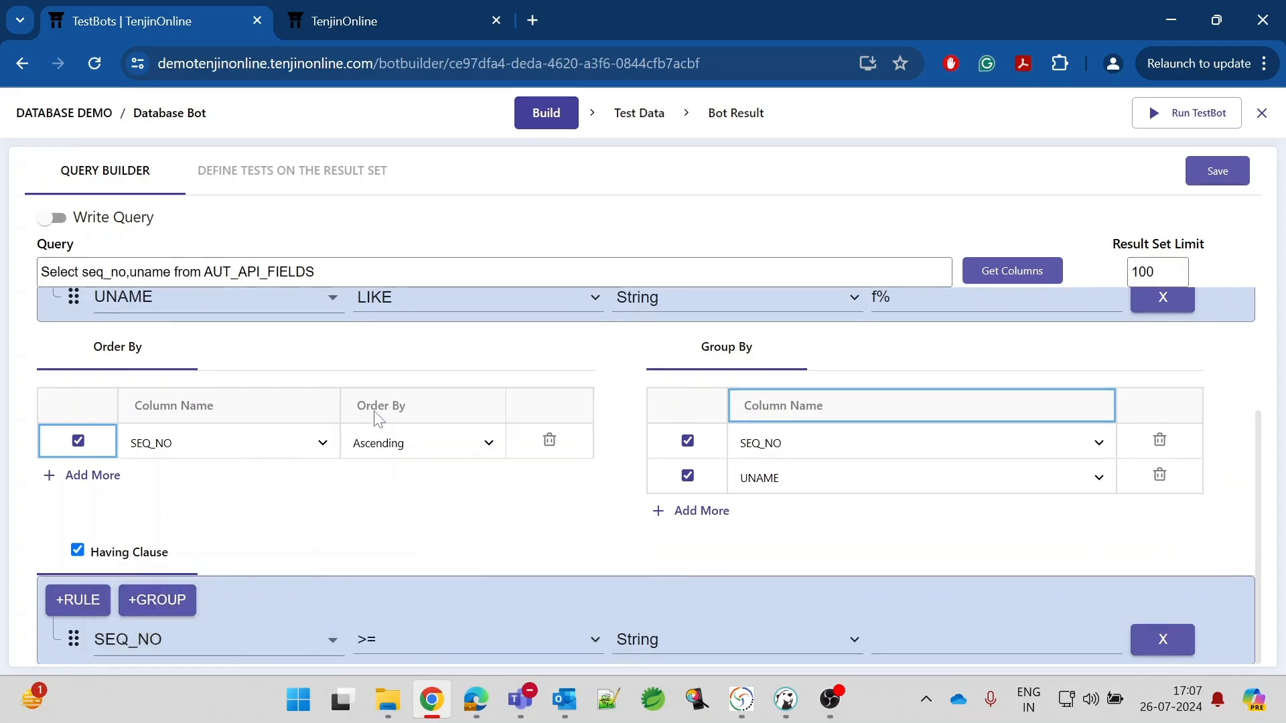
# Set the having rule's value type to Number and its value to 10, and save the query
pyautogui.click(854, 641)
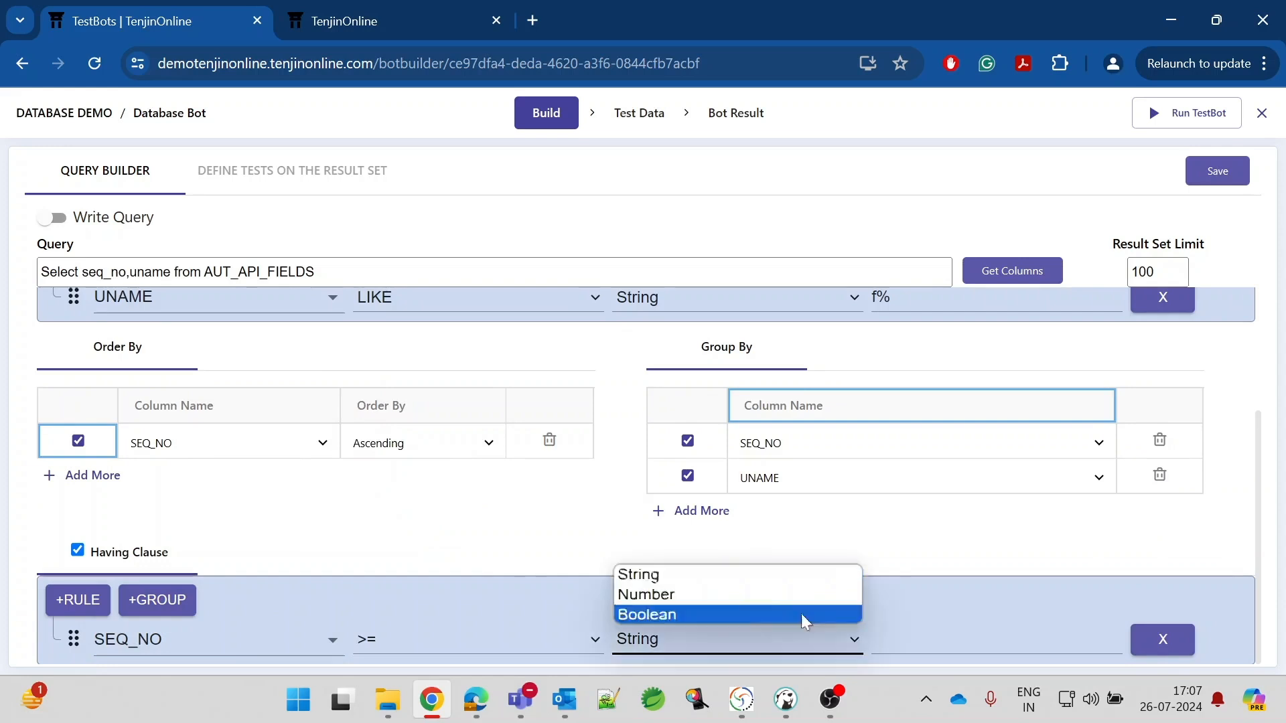
pyautogui.click(720, 595)
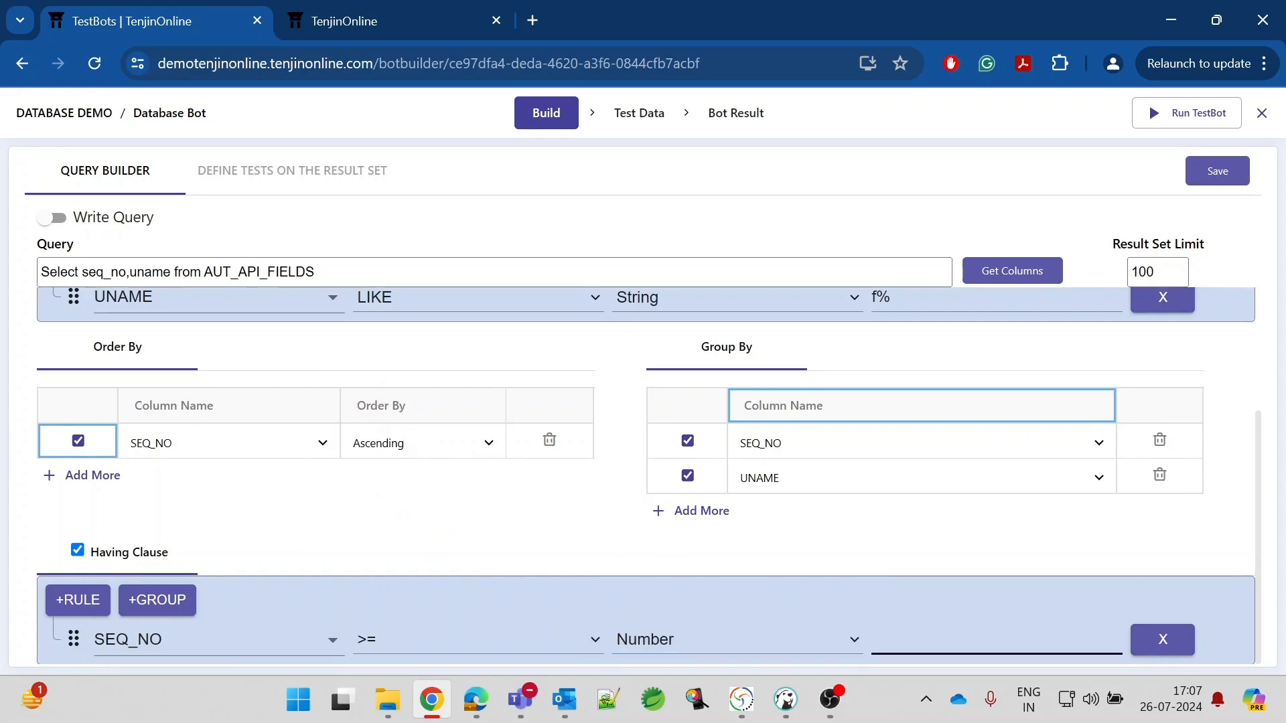
pyautogui.write('10')
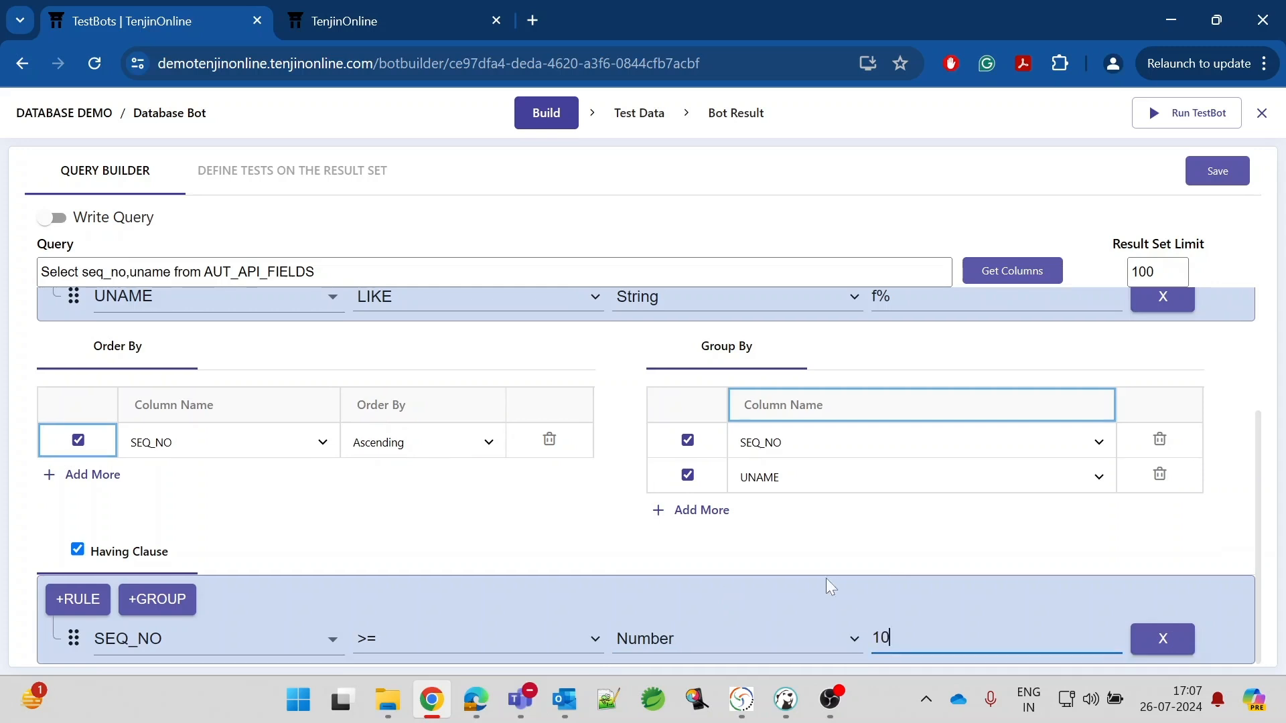
pyautogui.scroll(3, 825, 577)
pyautogui.scroll(-3, 825, 578)
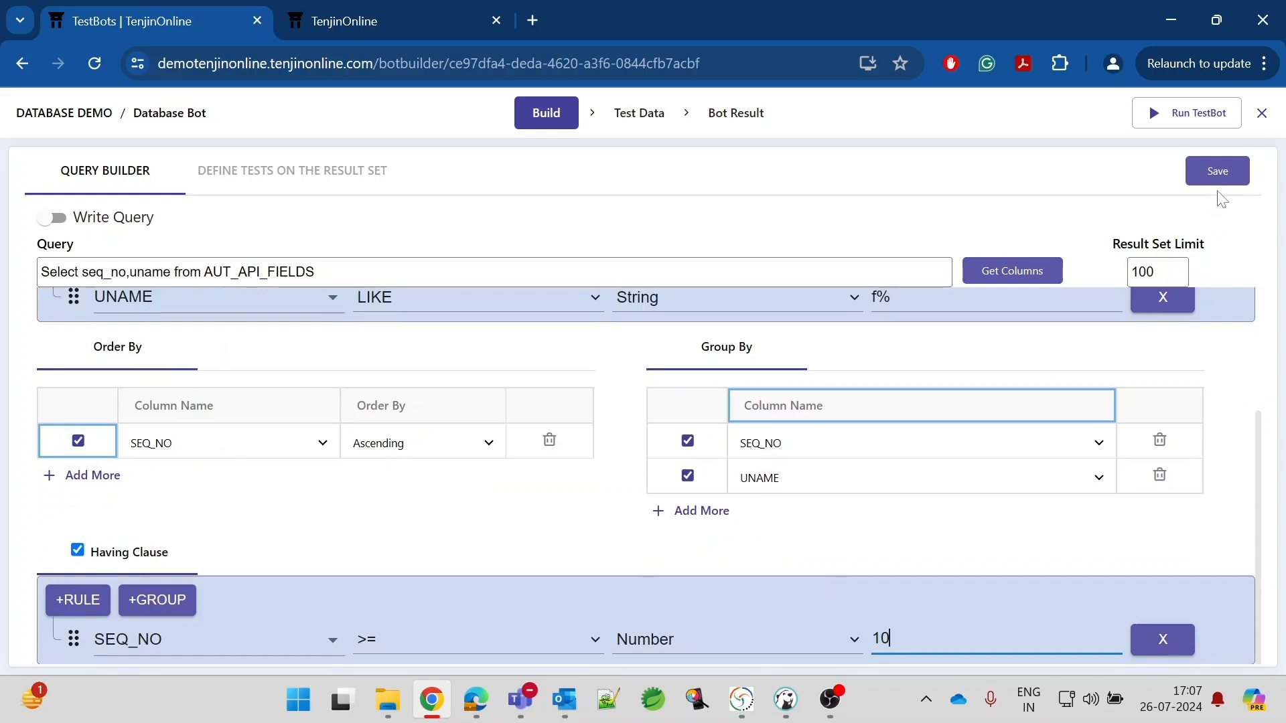
pyautogui.click(1217, 172)
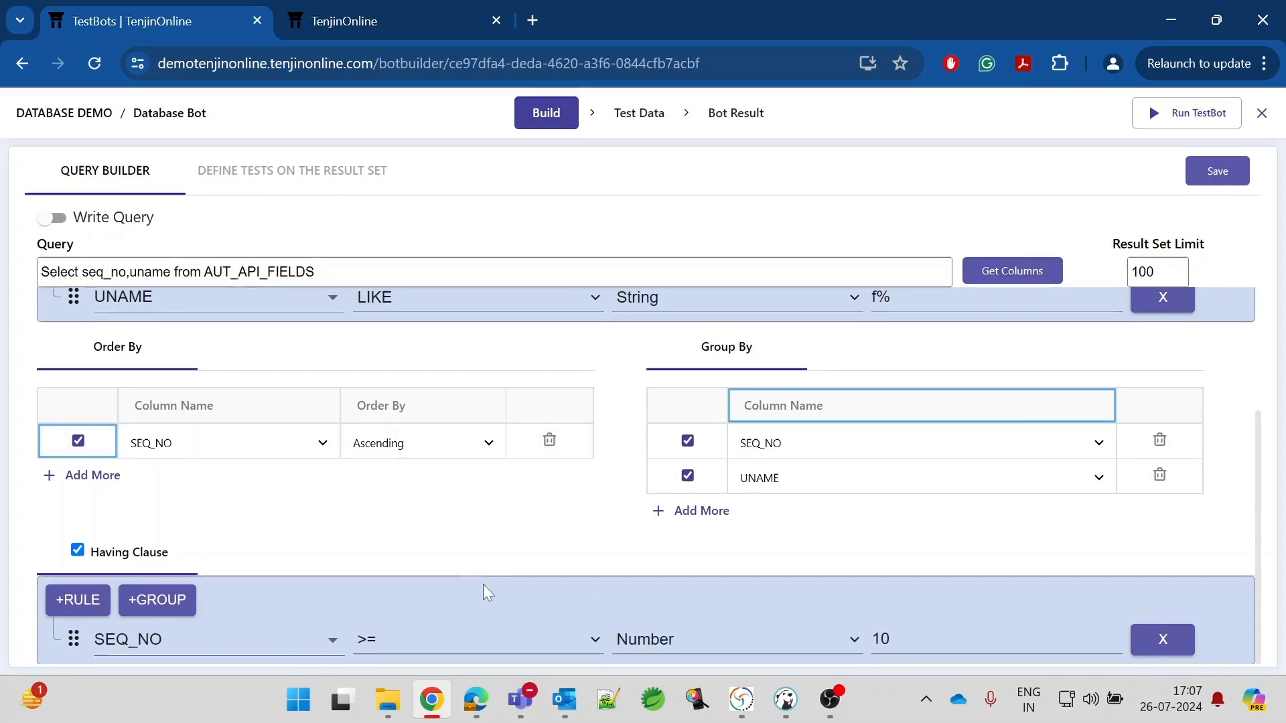
pyautogui.scroll(3, 497, 577)
pyautogui.scroll(-3, 891, 540)
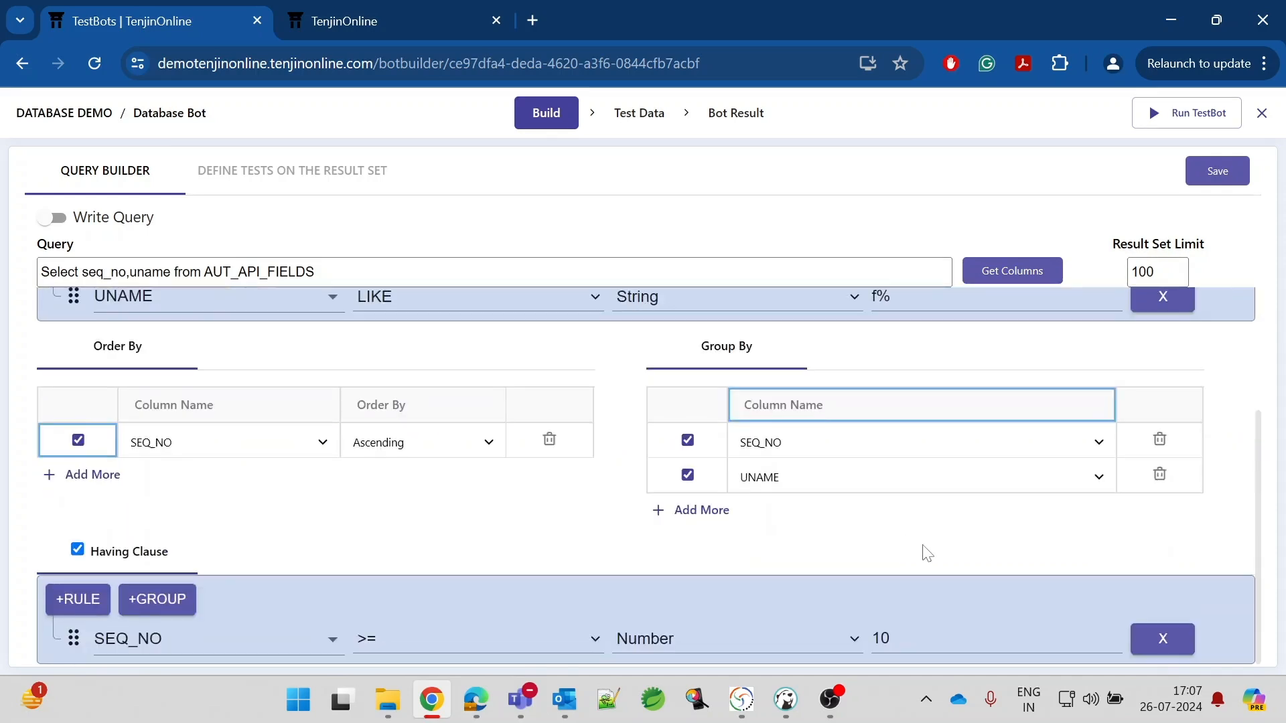
pyautogui.scroll(3, 873, 448)
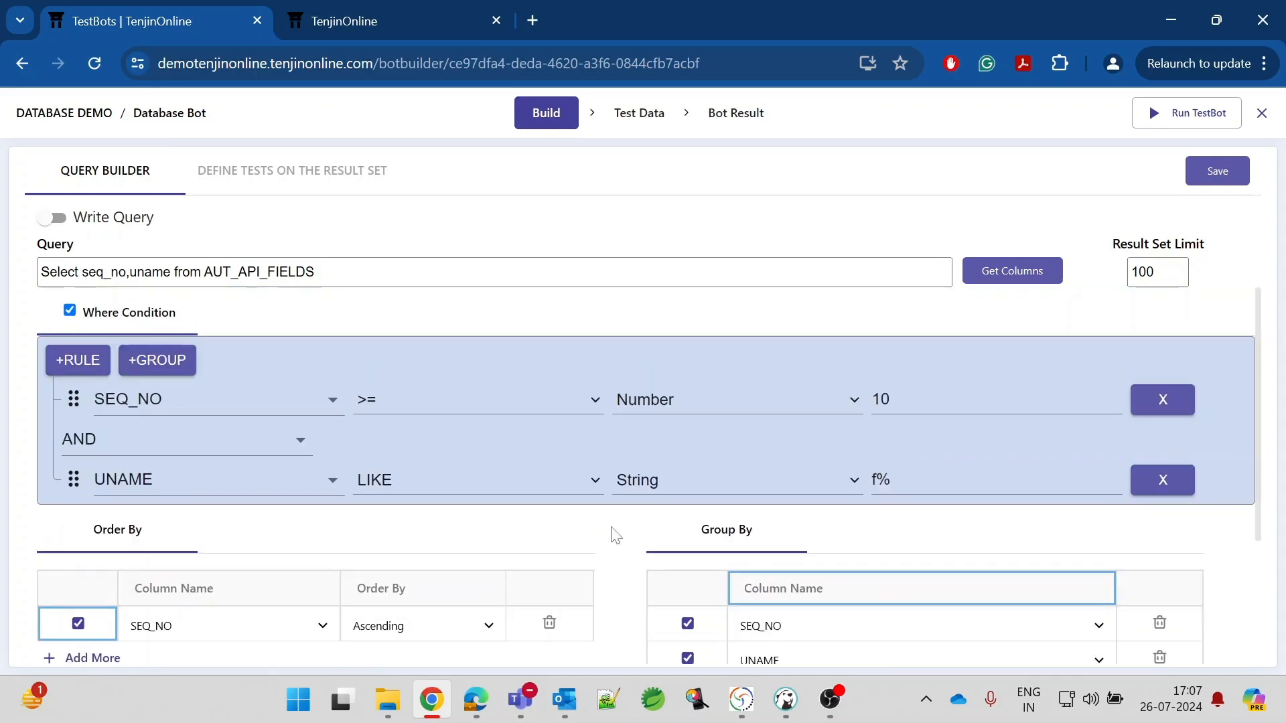
pyautogui.scroll(-3, 615, 535)
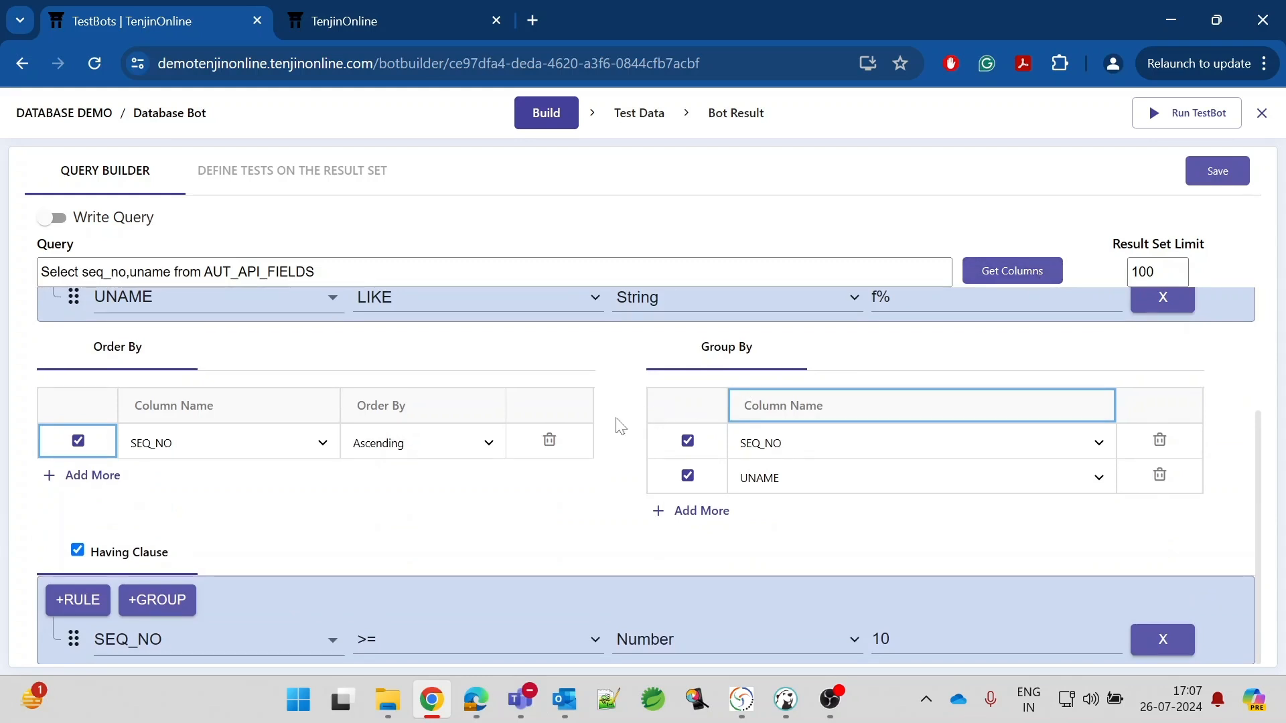
pyautogui.scroll(3, 616, 418)
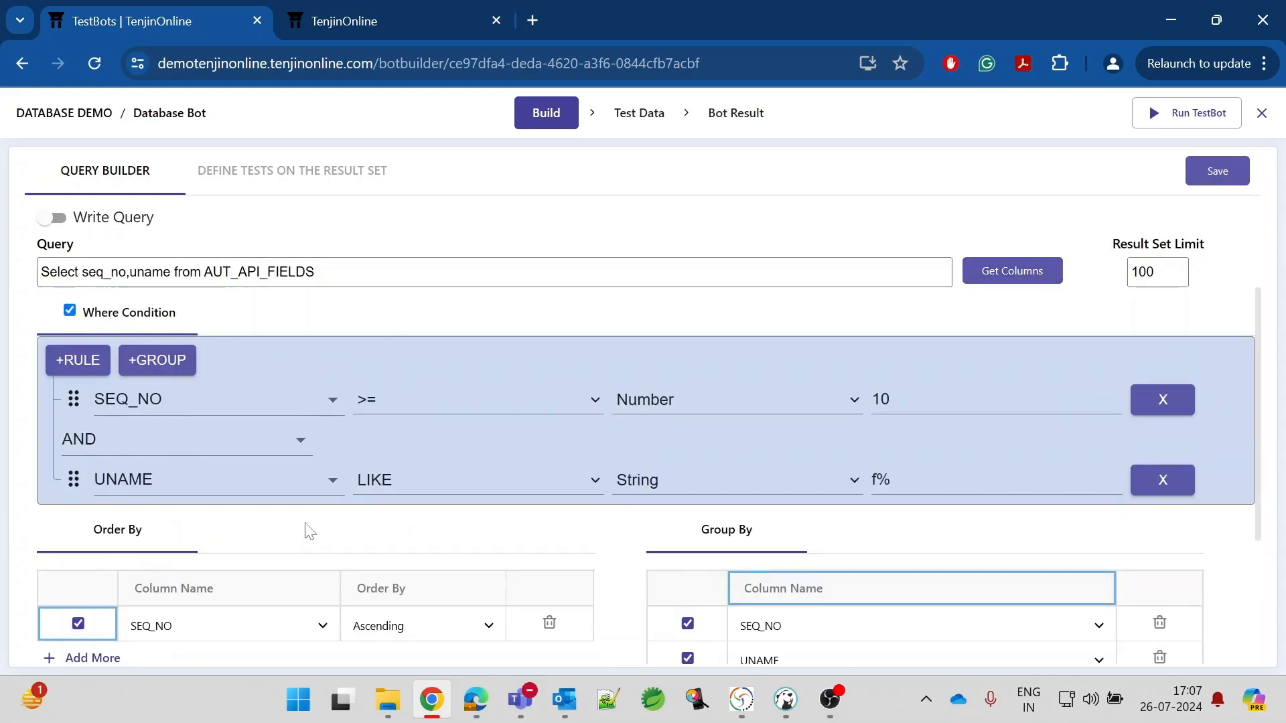
pyautogui.click(647, 585)
pyautogui.scroll(-5, 647, 586)
pyautogui.scroll(5, 647, 586)
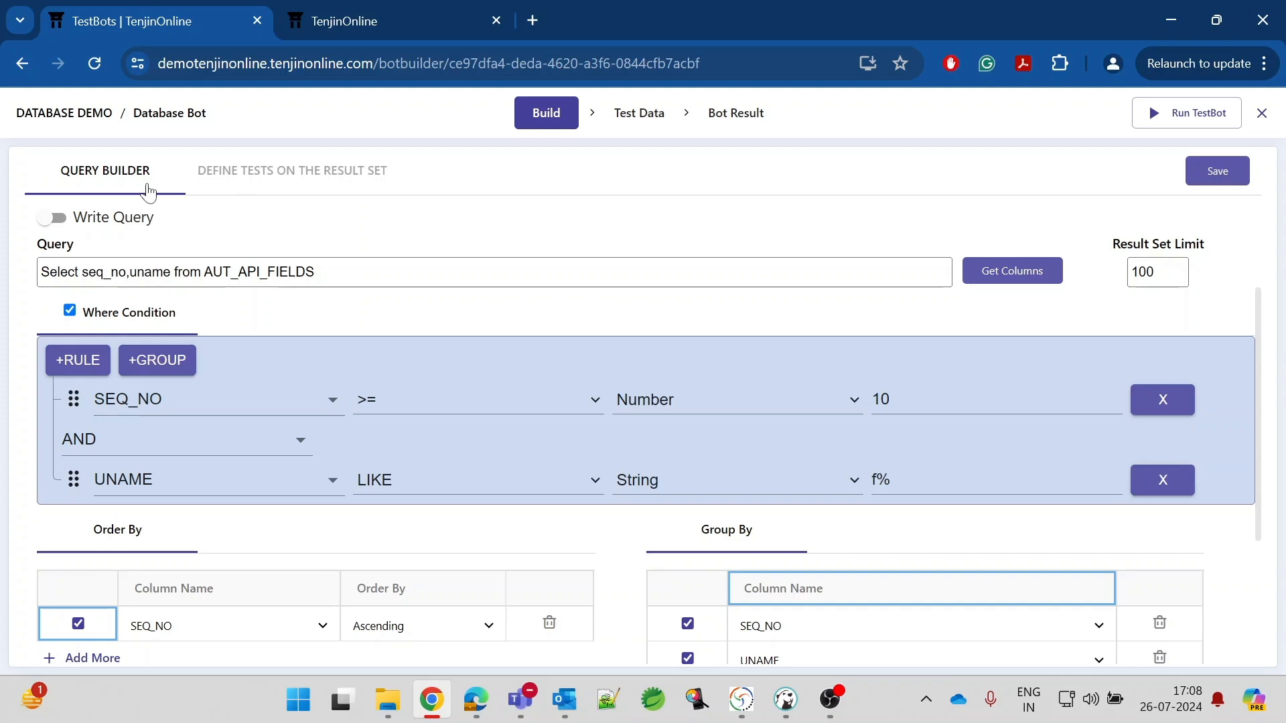
pyautogui.scroll(-3, 422, 375)
pyautogui.scroll(3, 429, 432)
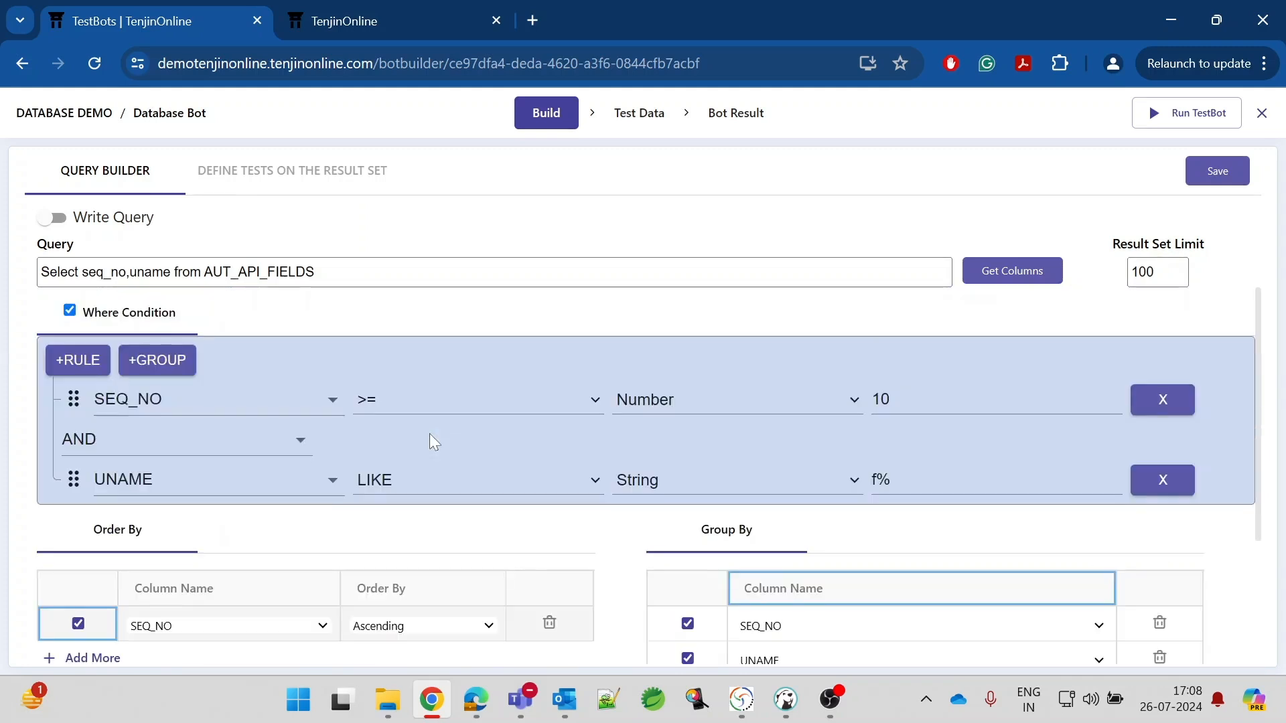
# Add an aggregation test on the result set for the SEQ_NO column with the Count aggregation
pyautogui.click(302, 190)
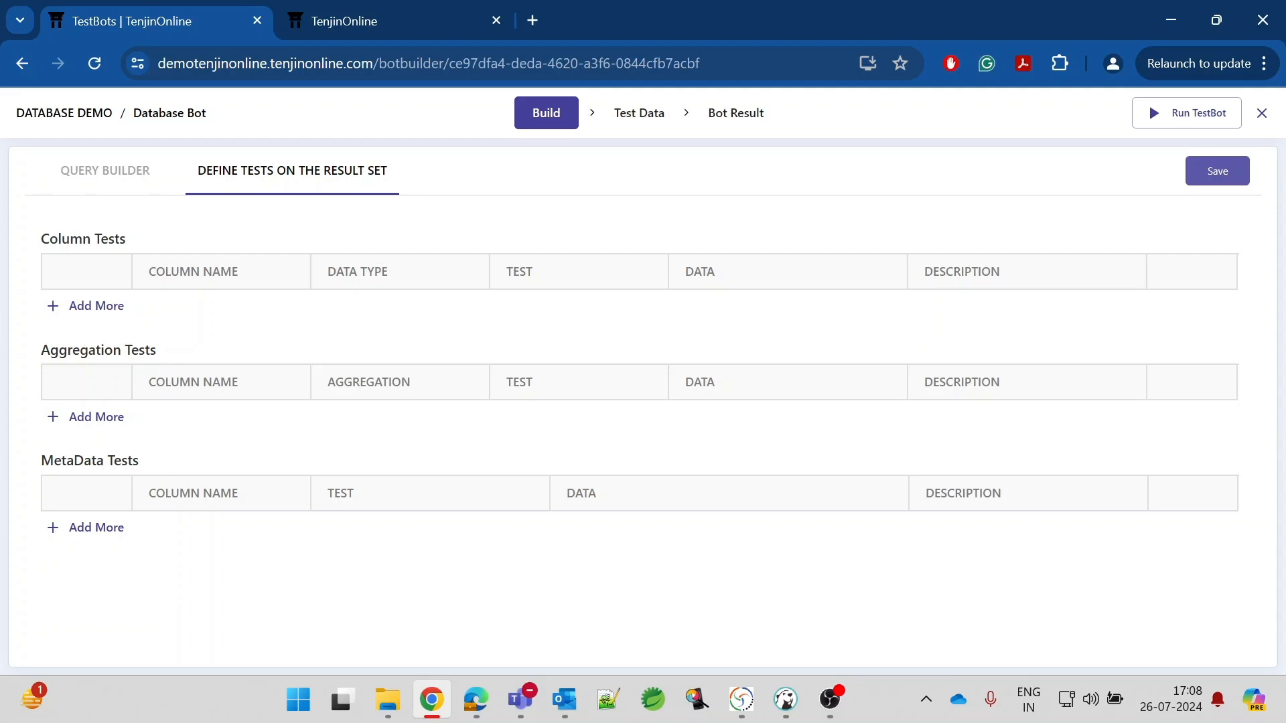
pyautogui.click(74, 418)
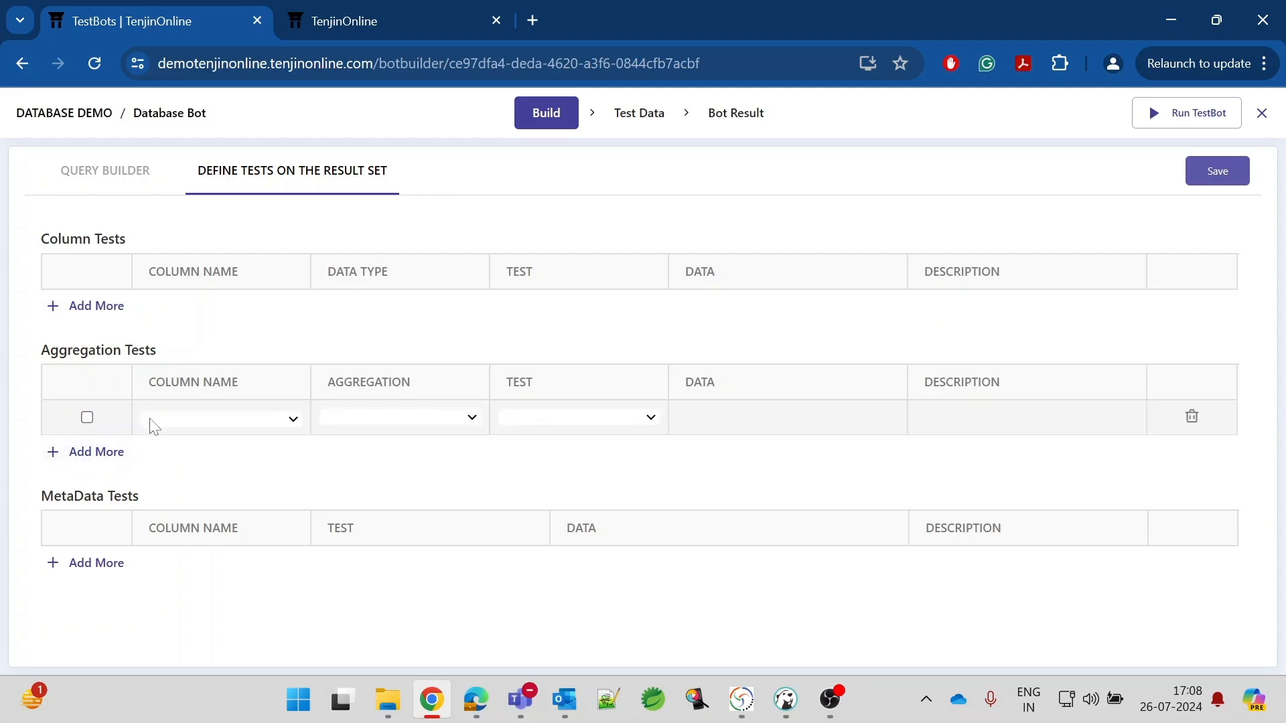
pyautogui.click(207, 420)
pyautogui.click(184, 446)
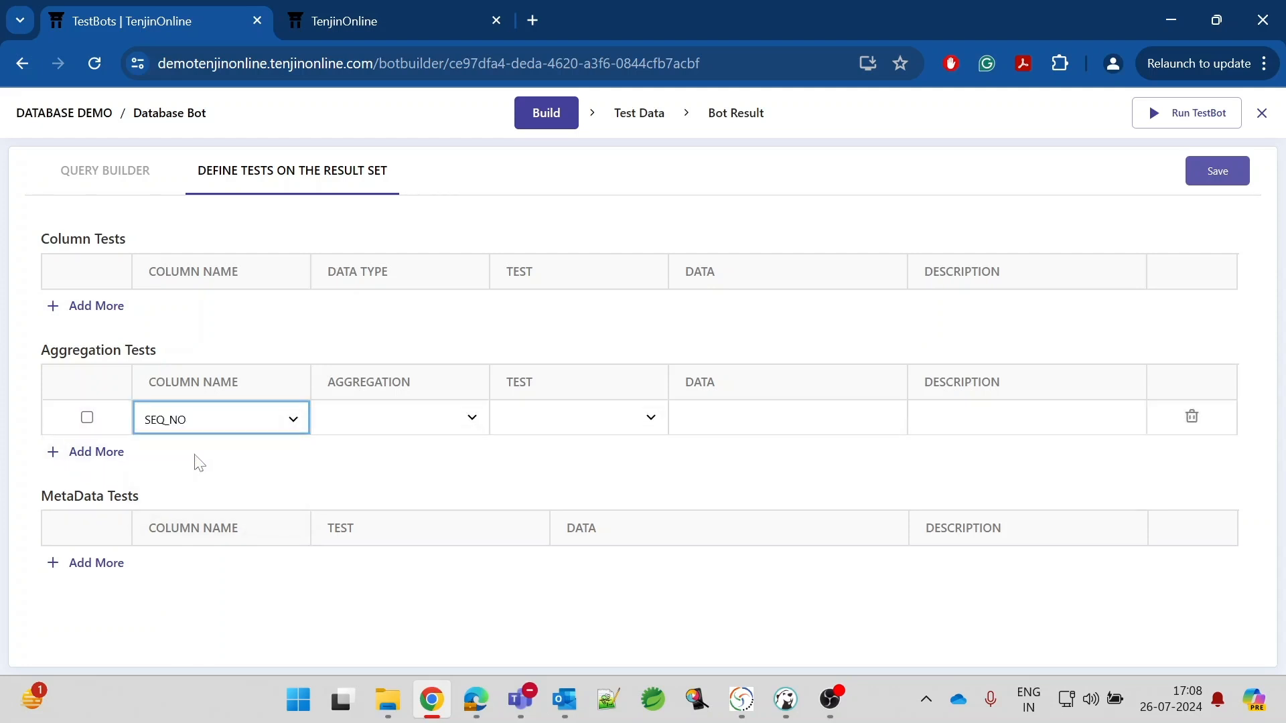
pyautogui.click(383, 420)
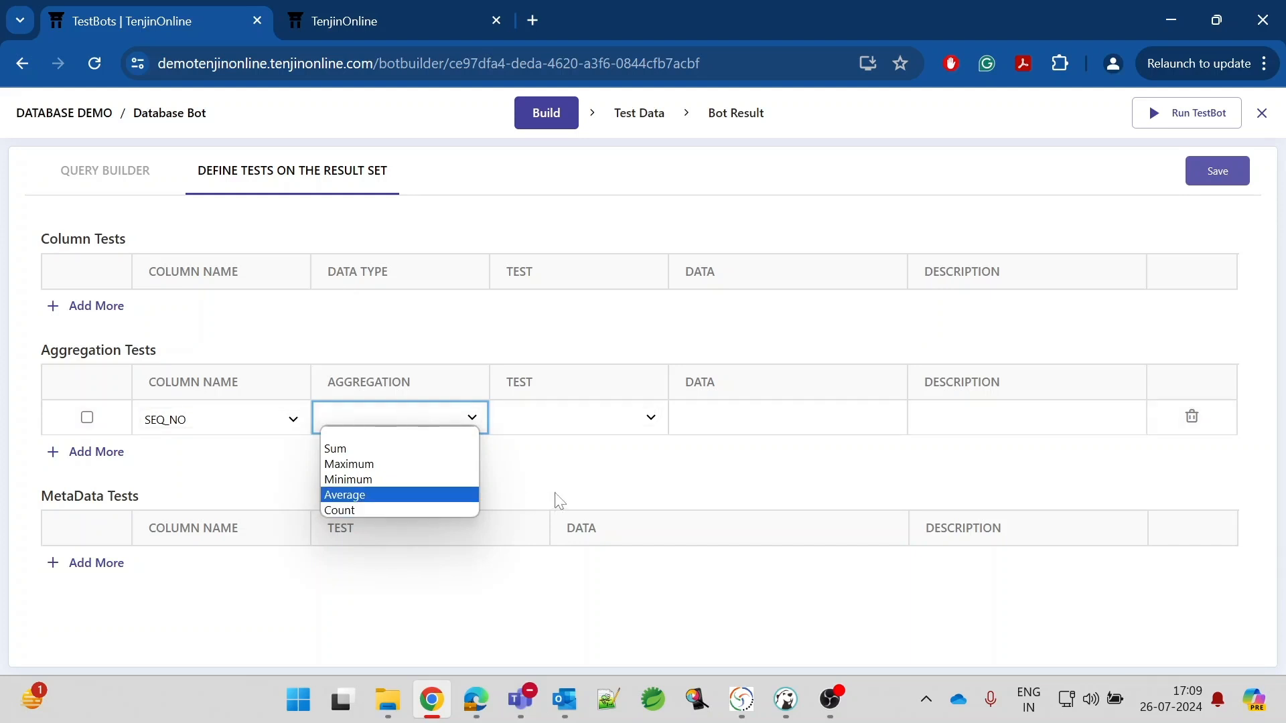
pyautogui.click(589, 418)
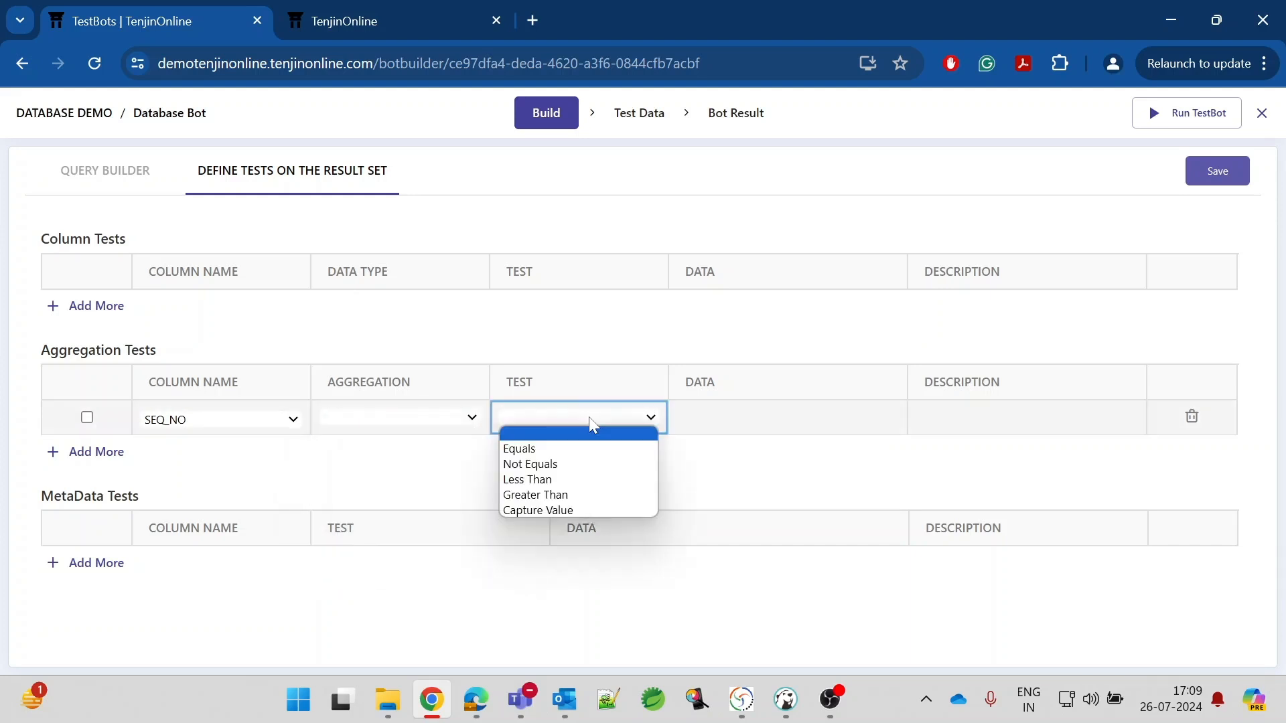
pyautogui.click(431, 416)
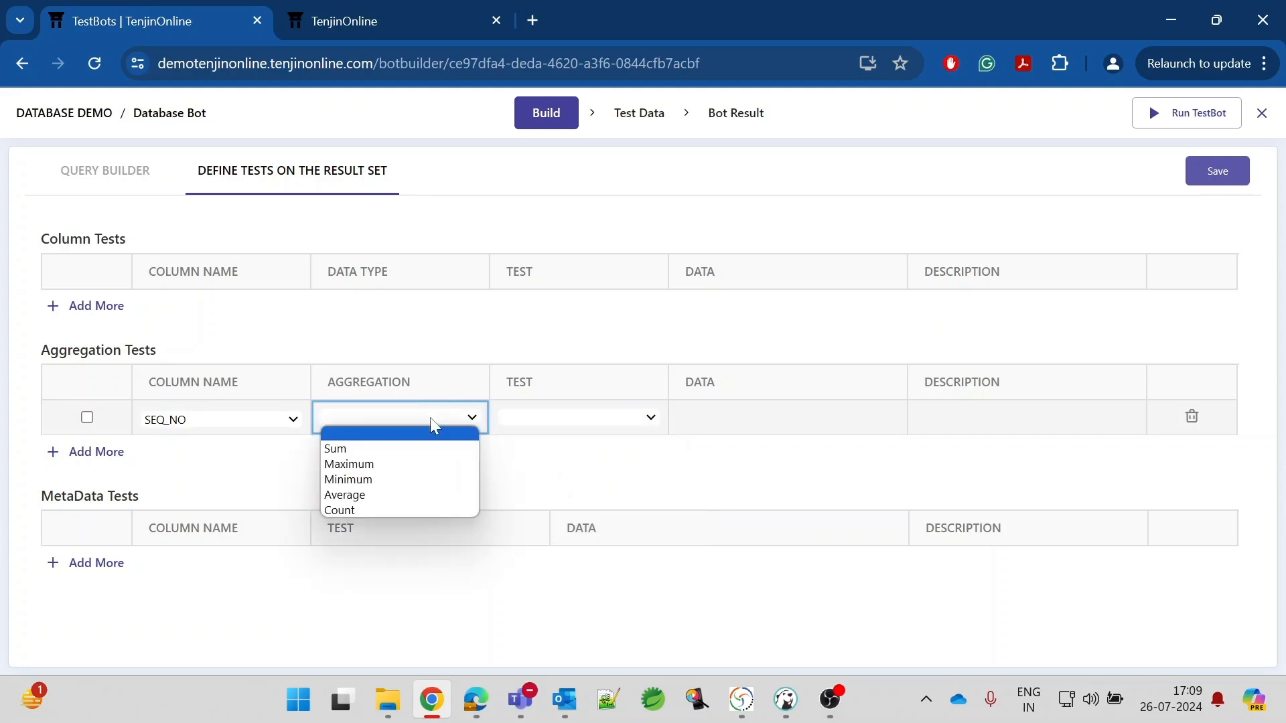
pyautogui.click(363, 509)
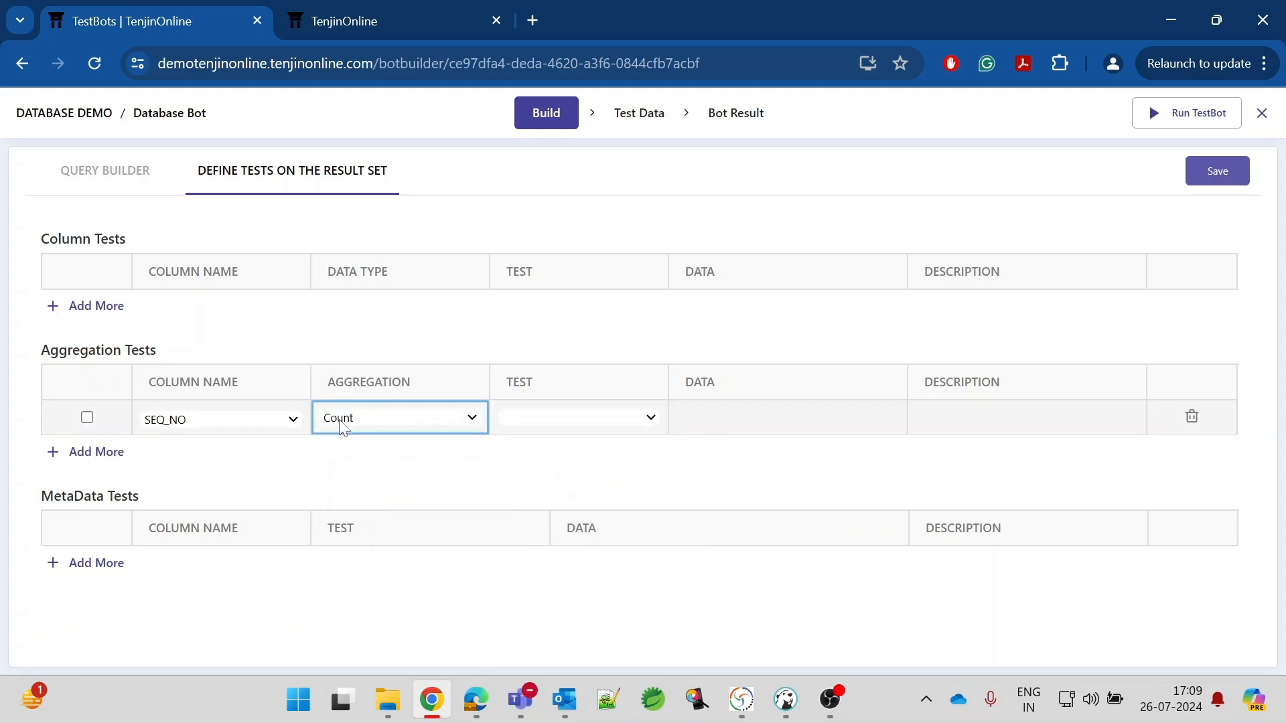
# Set the aggregation test's condition to Not Equals and its data to 10
pyautogui.click(637, 421)
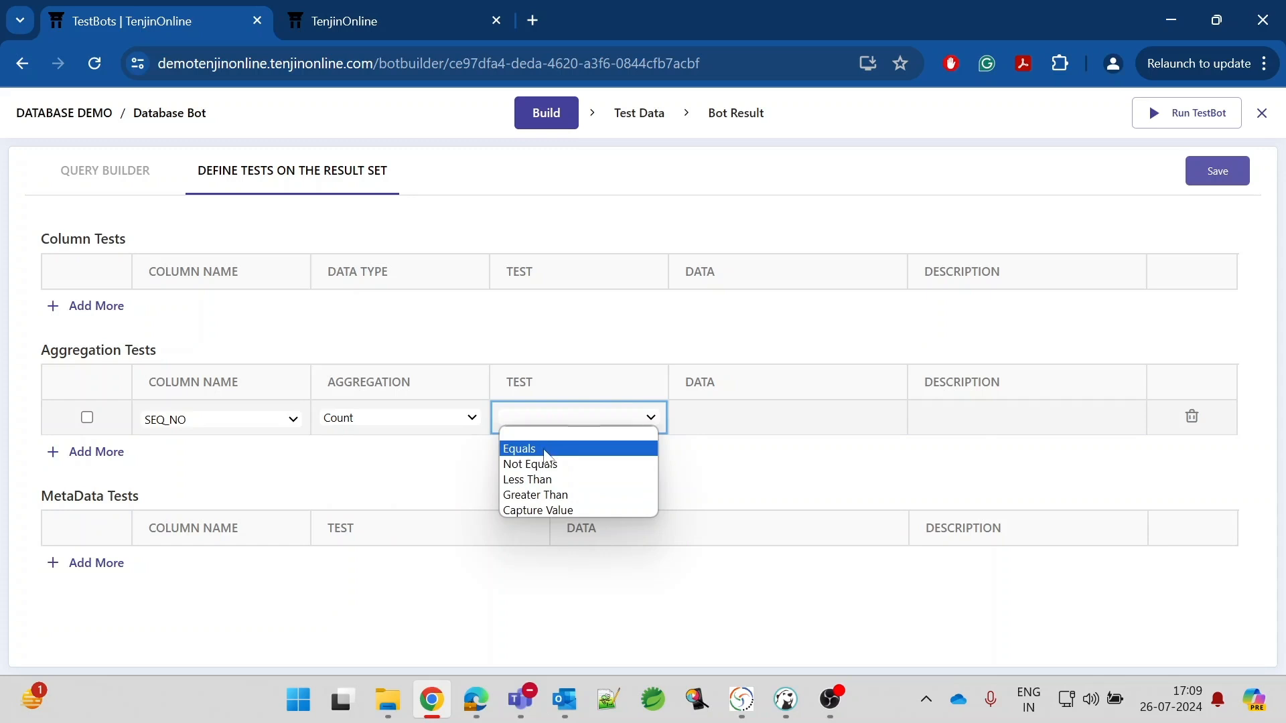
pyautogui.click(588, 469)
pyautogui.click(692, 420)
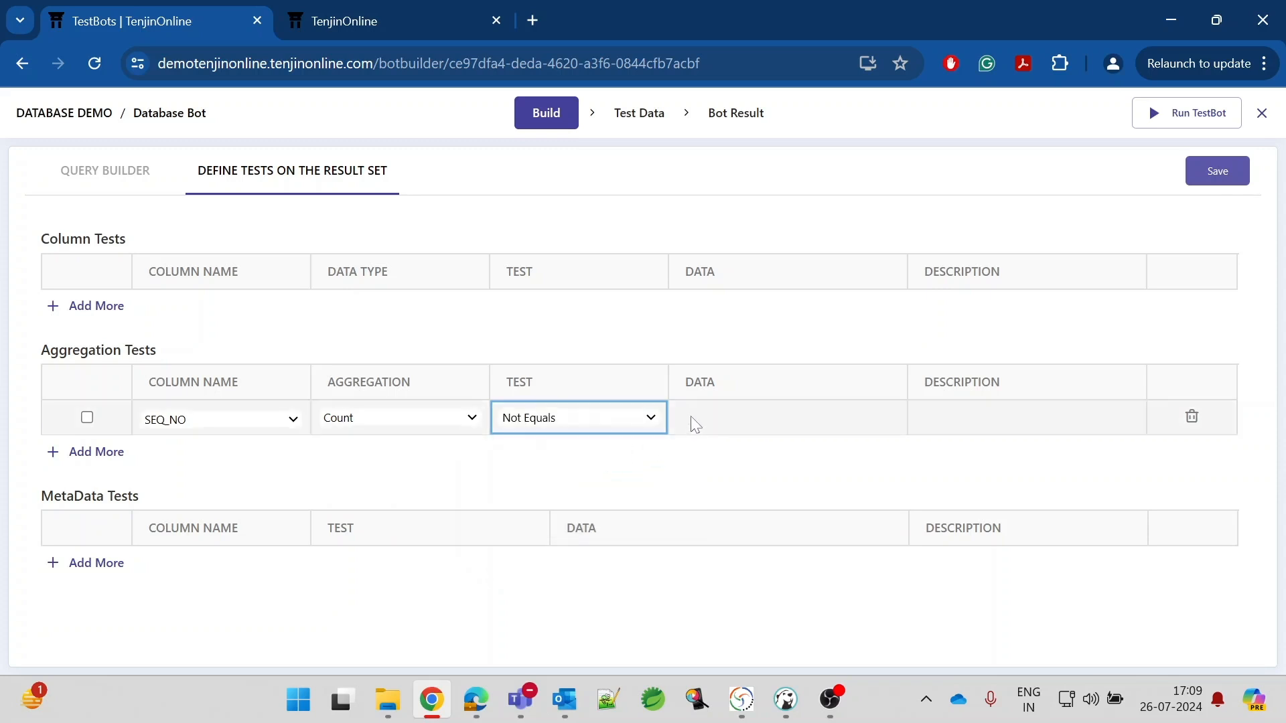
pyautogui.write('10')
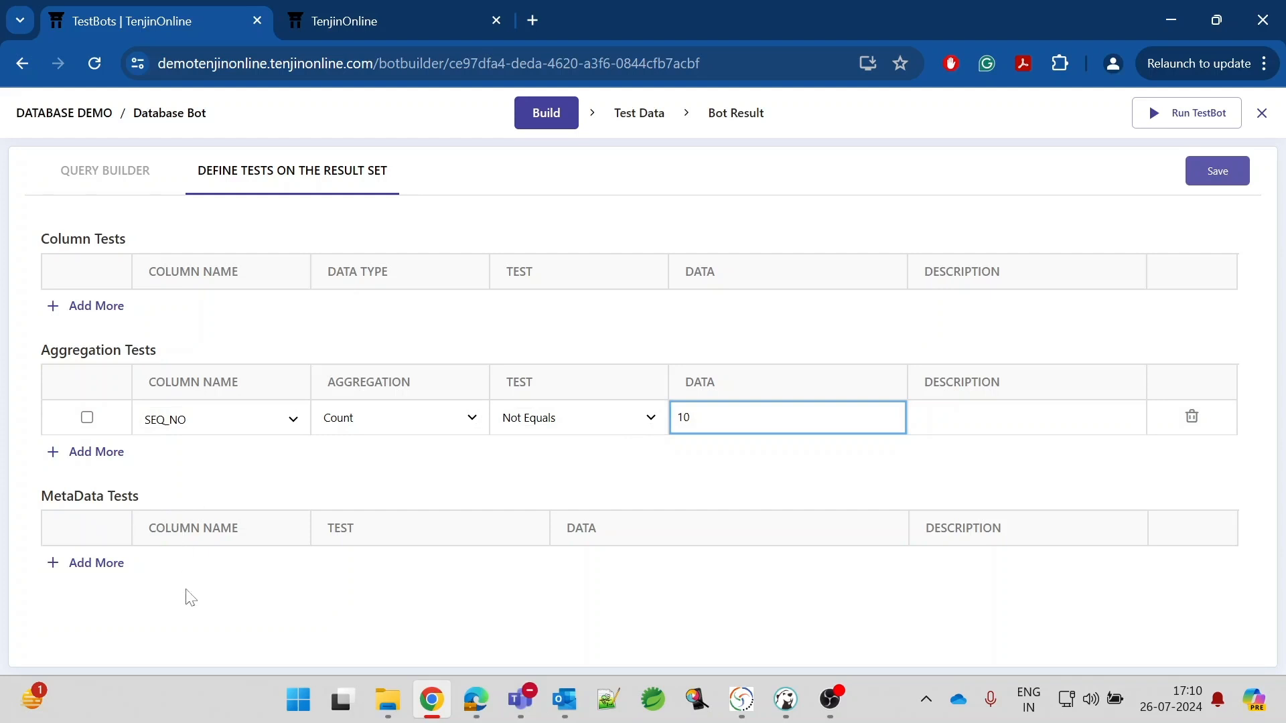
# Add a metadata test for the SEQ_NO column with the Column Type test and the data STRING
pyautogui.click(91, 565)
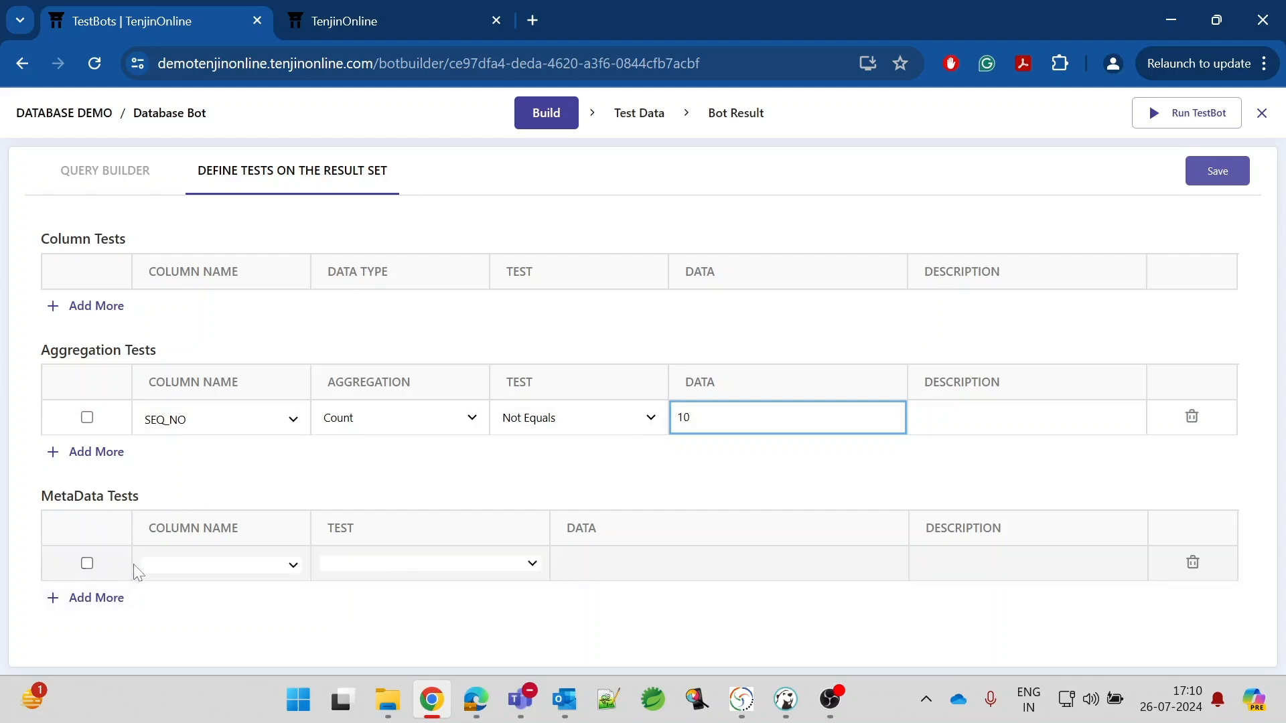
pyautogui.click(181, 570)
pyautogui.click(179, 595)
pyautogui.click(385, 564)
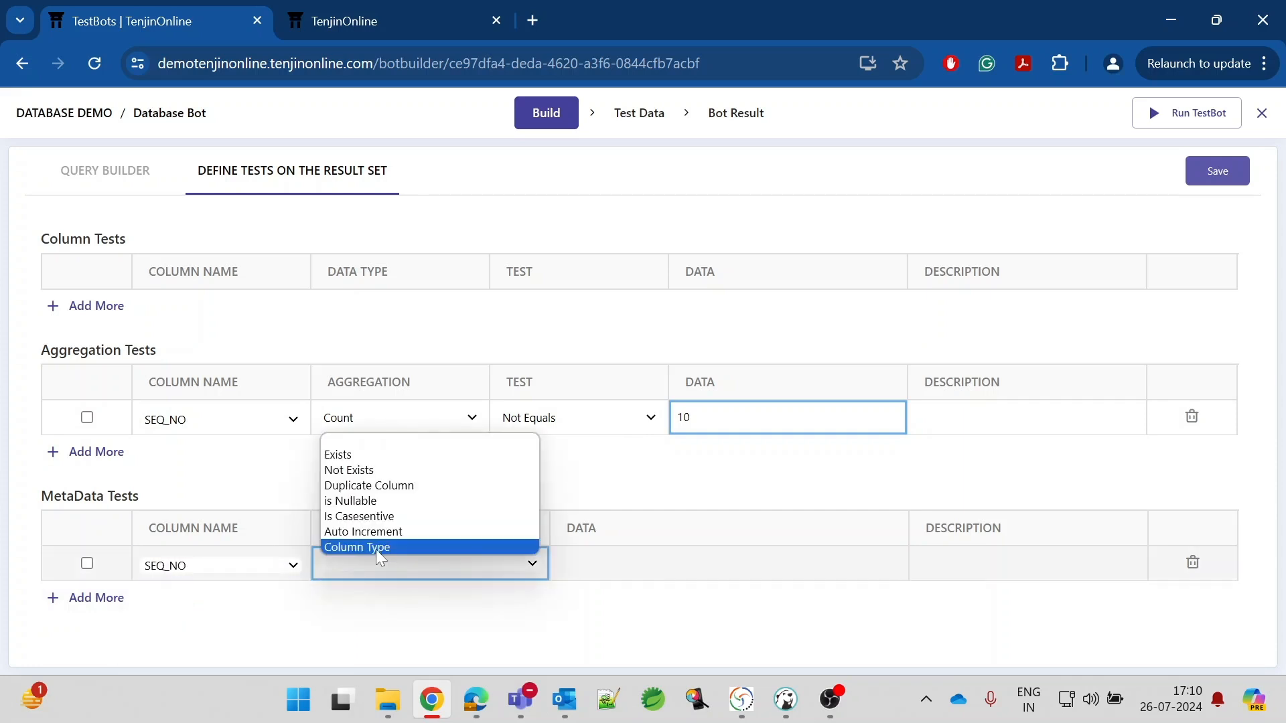
pyautogui.click(376, 548)
pyautogui.click(587, 573)
pyautogui.write('STRING')
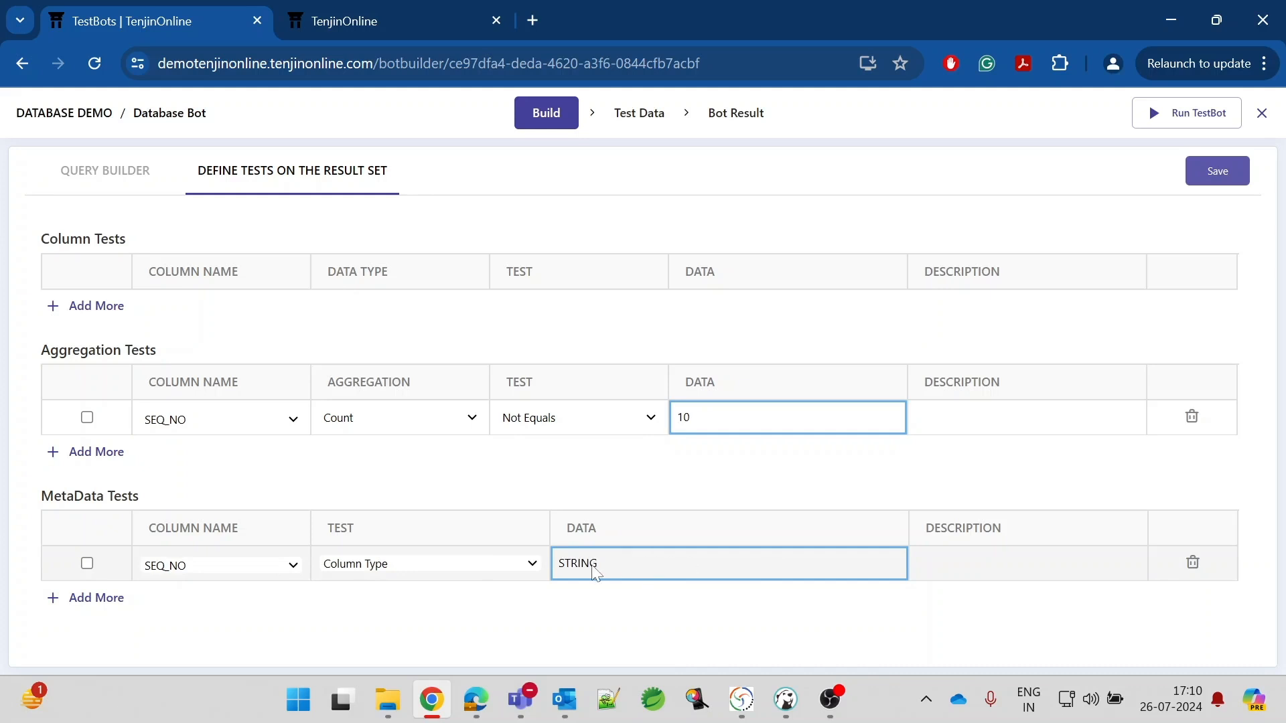
pyautogui.click(525, 563)
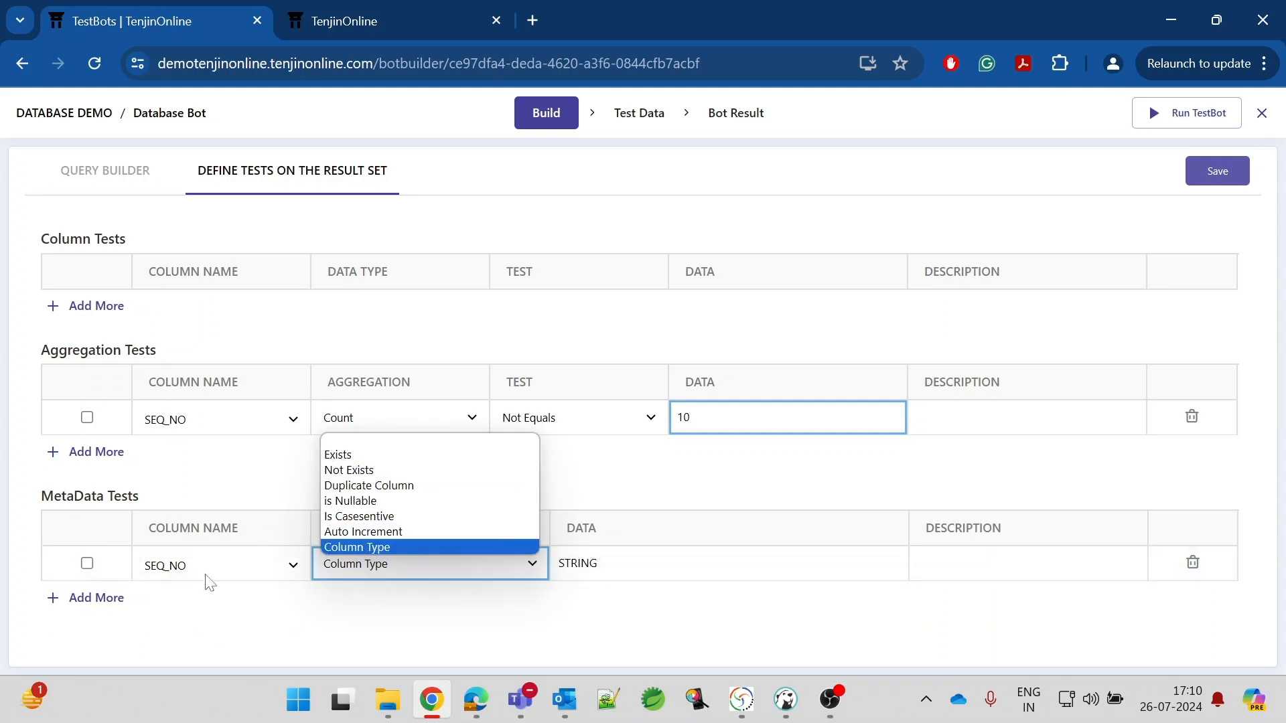
pyautogui.click(196, 476)
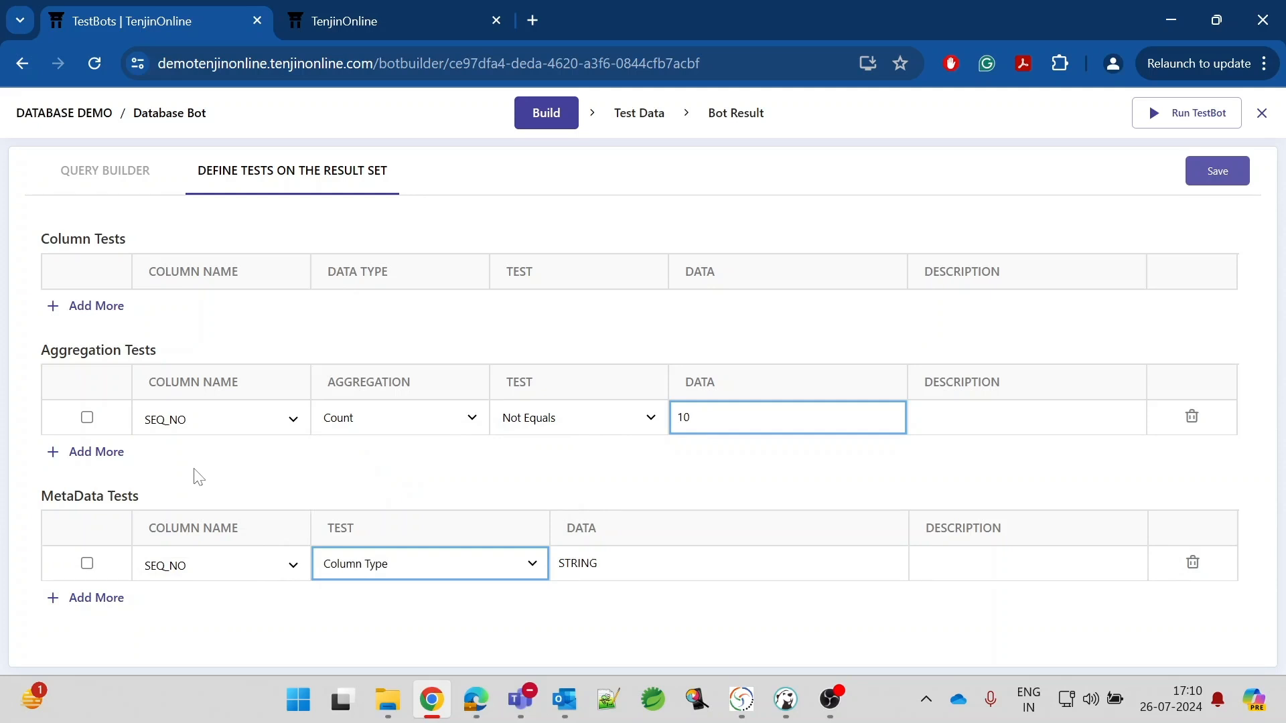
# Add an enabled column test for the SEQ_NO column with the data type Number
pyautogui.click(92, 312)
pyautogui.click(87, 306)
pyautogui.click(221, 308)
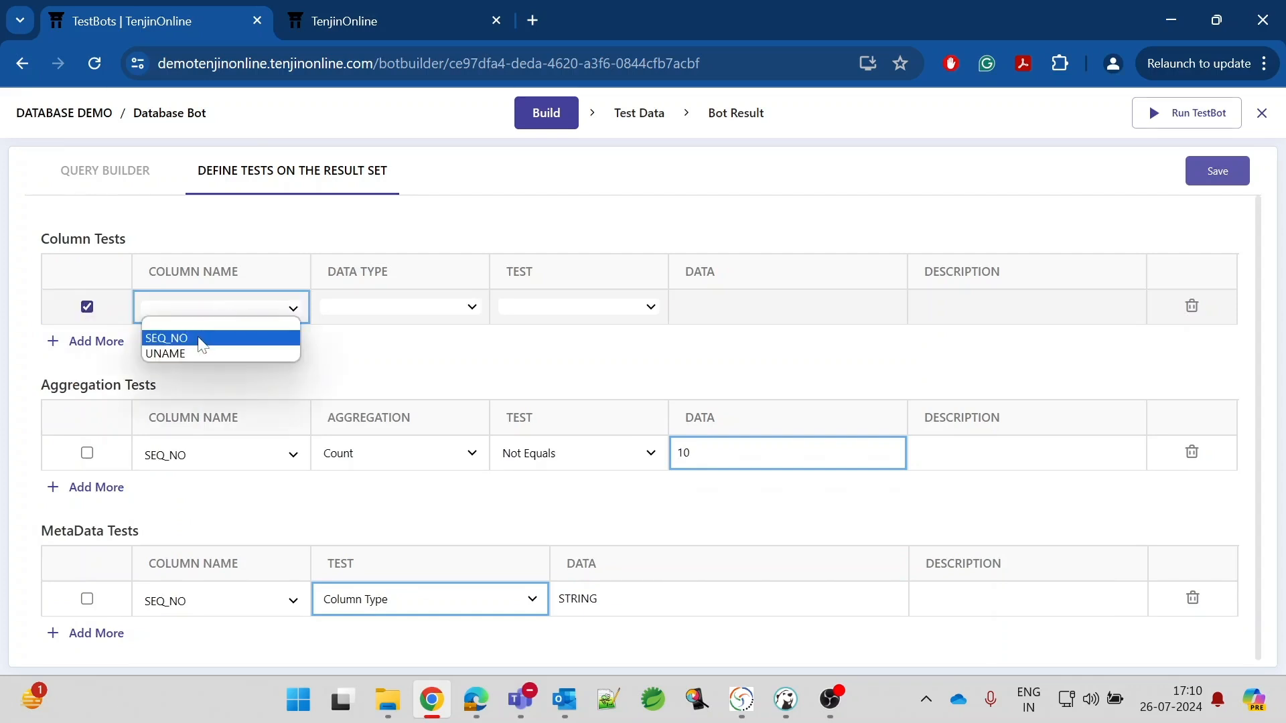
pyautogui.click(203, 339)
pyautogui.click(393, 315)
pyautogui.click(356, 355)
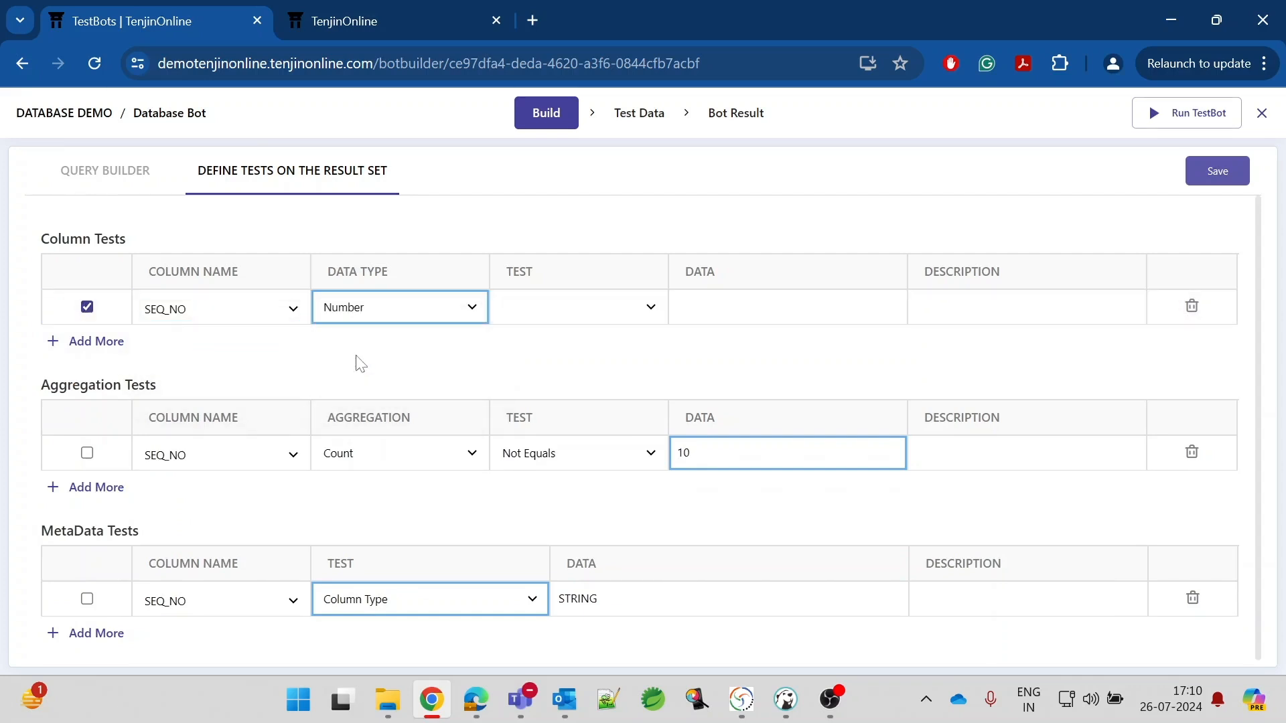
# Set the column test's condition to Equals and its data to 10
pyautogui.click(553, 312)
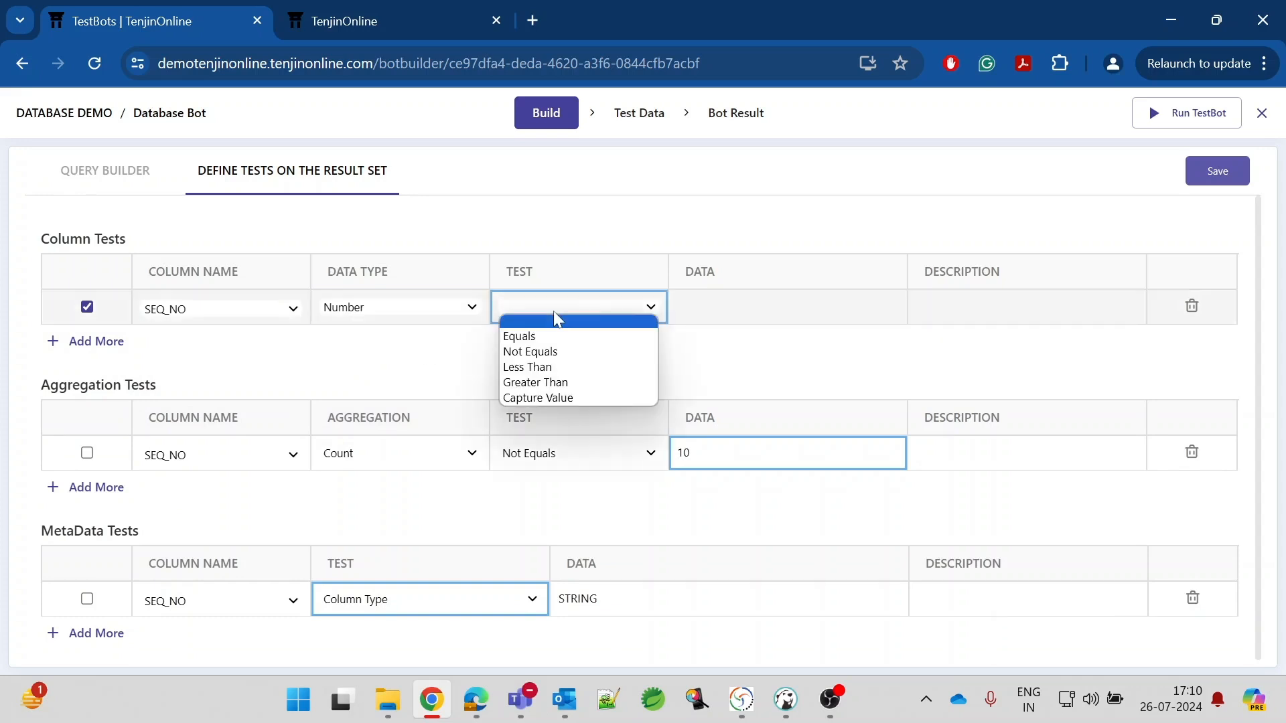
pyautogui.click(536, 336)
pyautogui.click(711, 317)
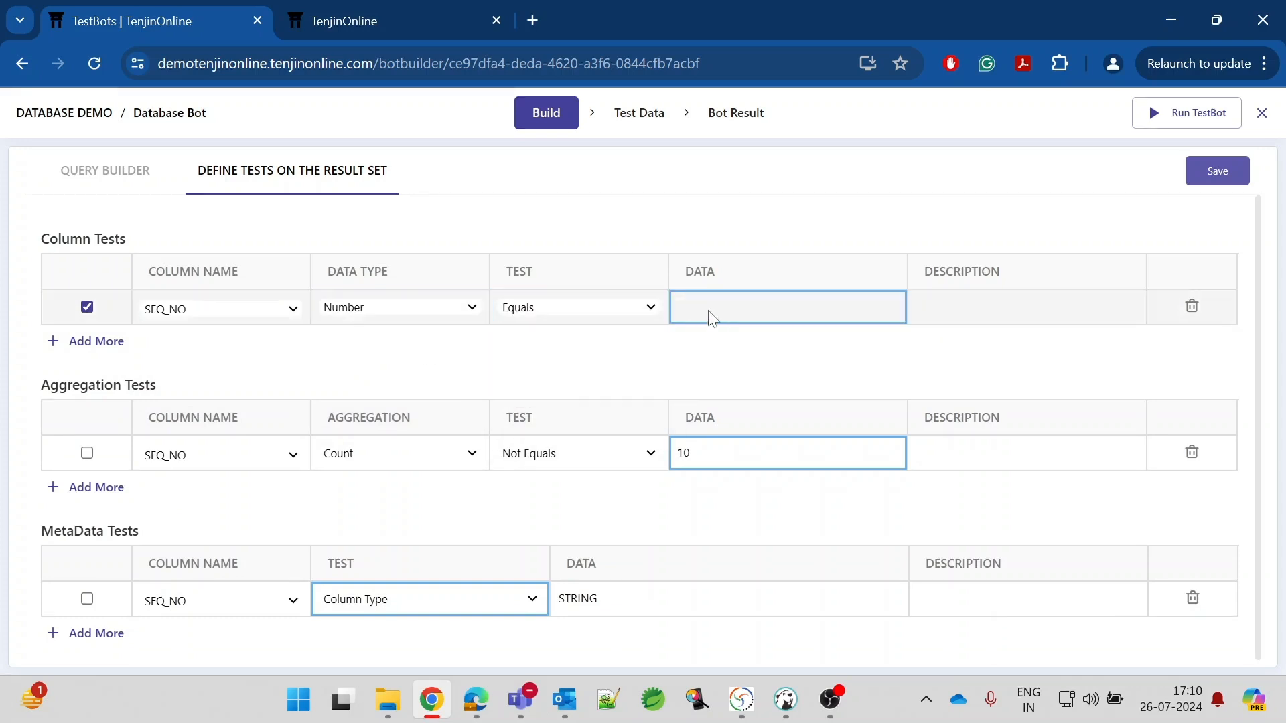
pyautogui.write('10')
pyautogui.click(733, 348)
# Enable the aggregation test and the metadata test, and save the result set tests
pyautogui.click(86, 452)
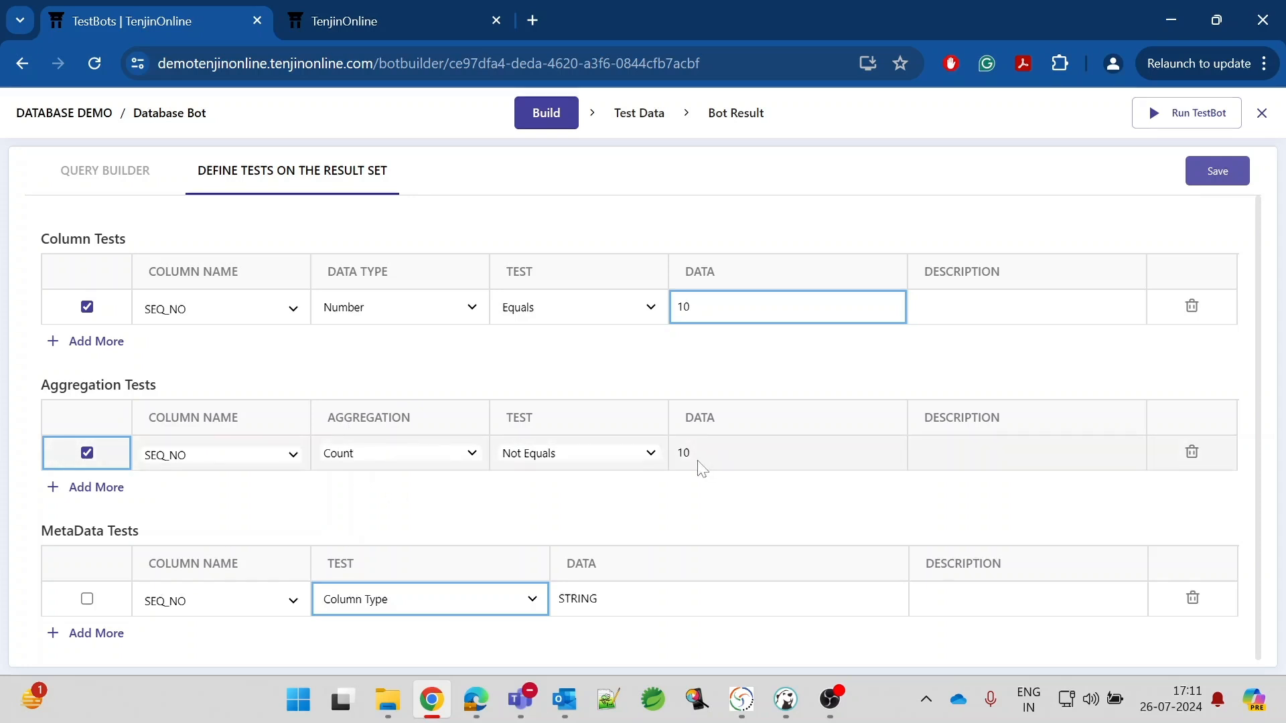
pyautogui.scroll(-1, 703, 469)
pyautogui.click(87, 596)
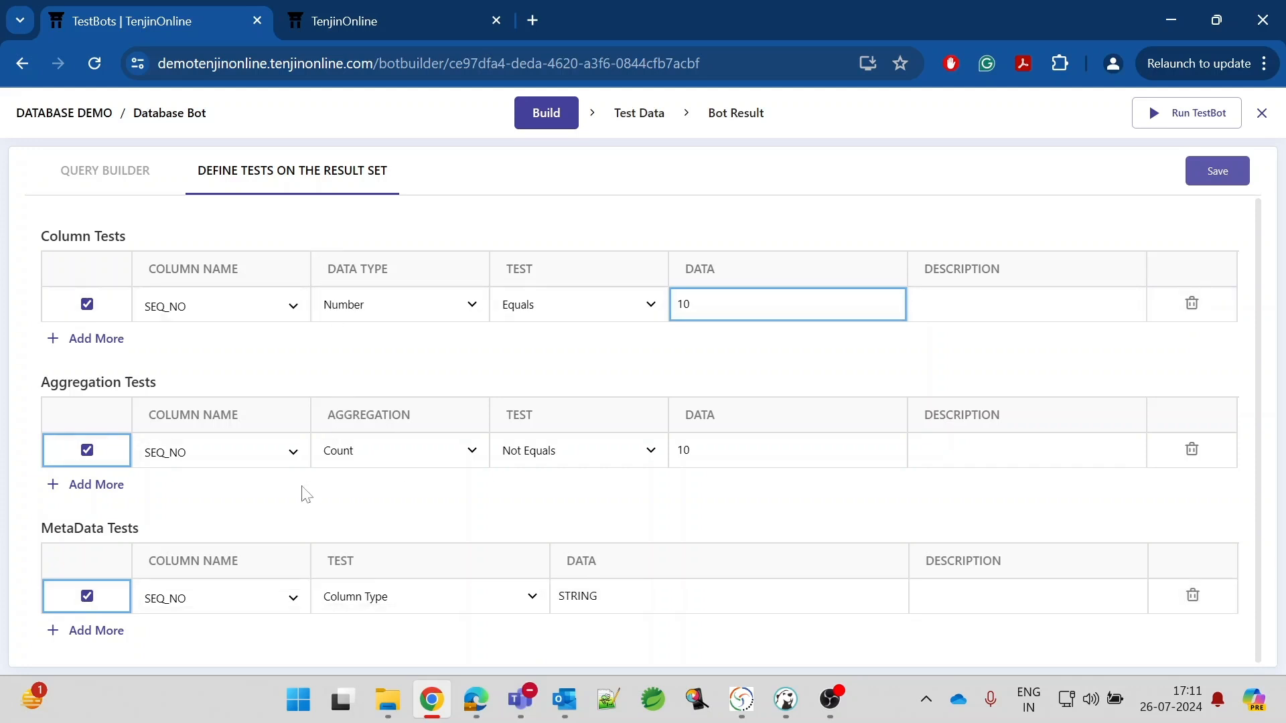
pyautogui.click(1217, 179)
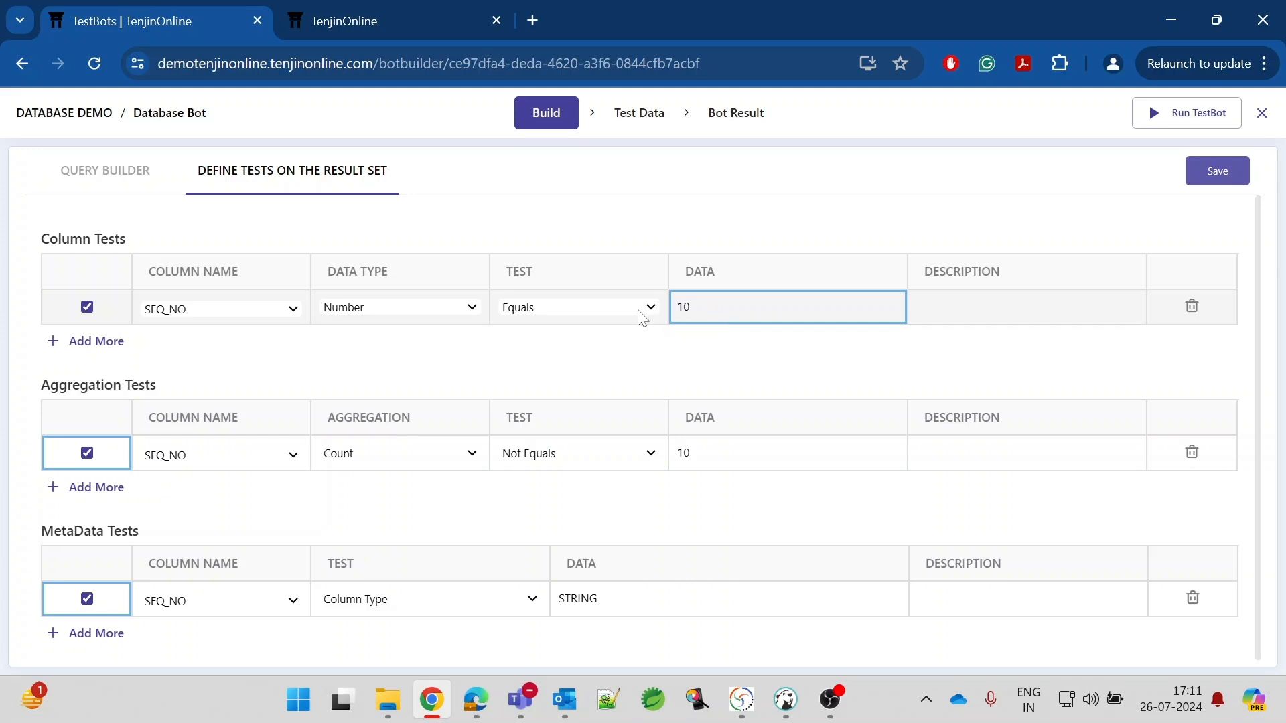
# Replace the column test's data with the parameter {{Seq_coltest}} and save the tests
pyautogui.hotkey('ctrl', 'a')
pyautogui.press('BackSpace')
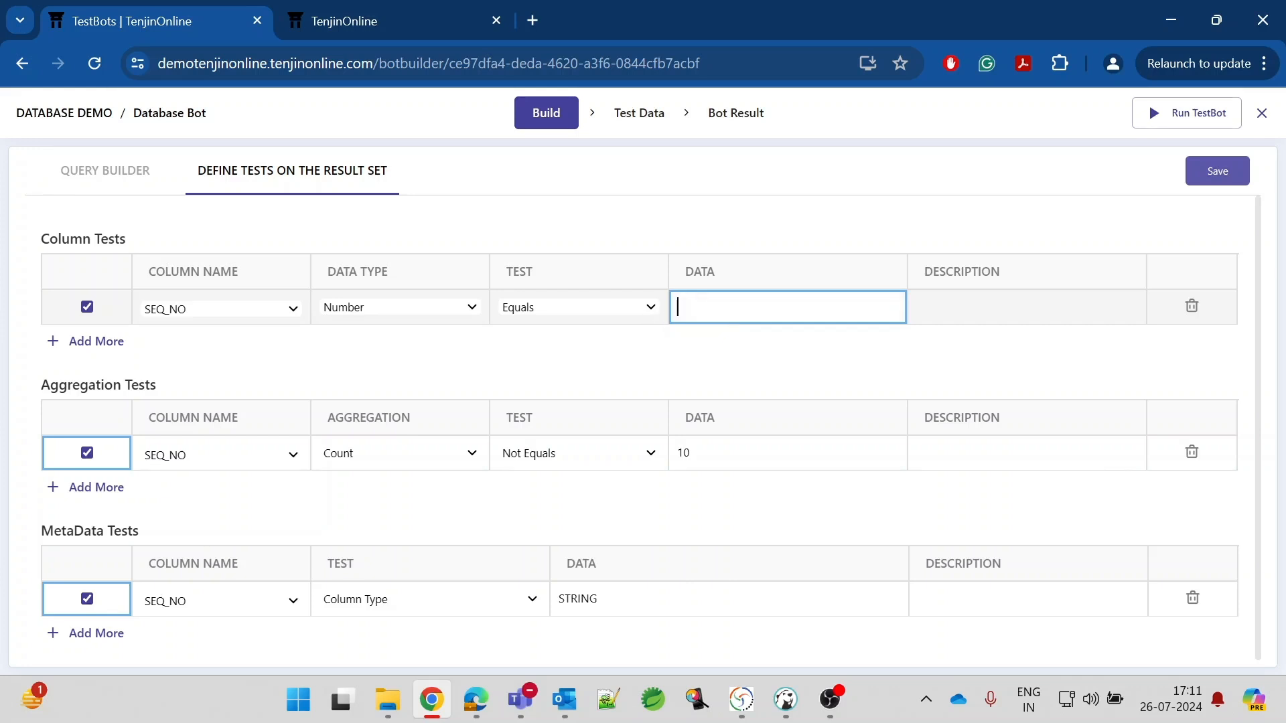
pyautogui.write('{{}}')
pyautogui.write('Seq')
pyautogui.write('_')
pyautogui.write('col')
pyautogui.write('test')
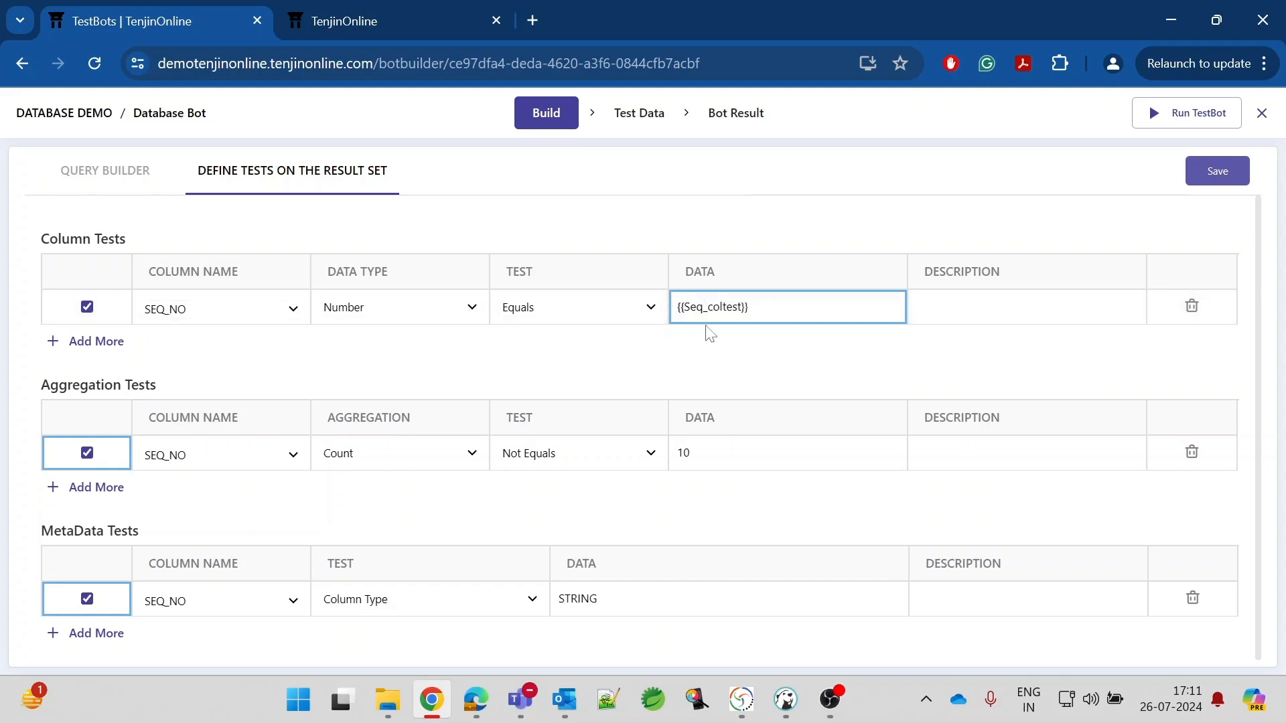
pyautogui.moveTo(42, 238); pyautogui.dragTo(125, 239)
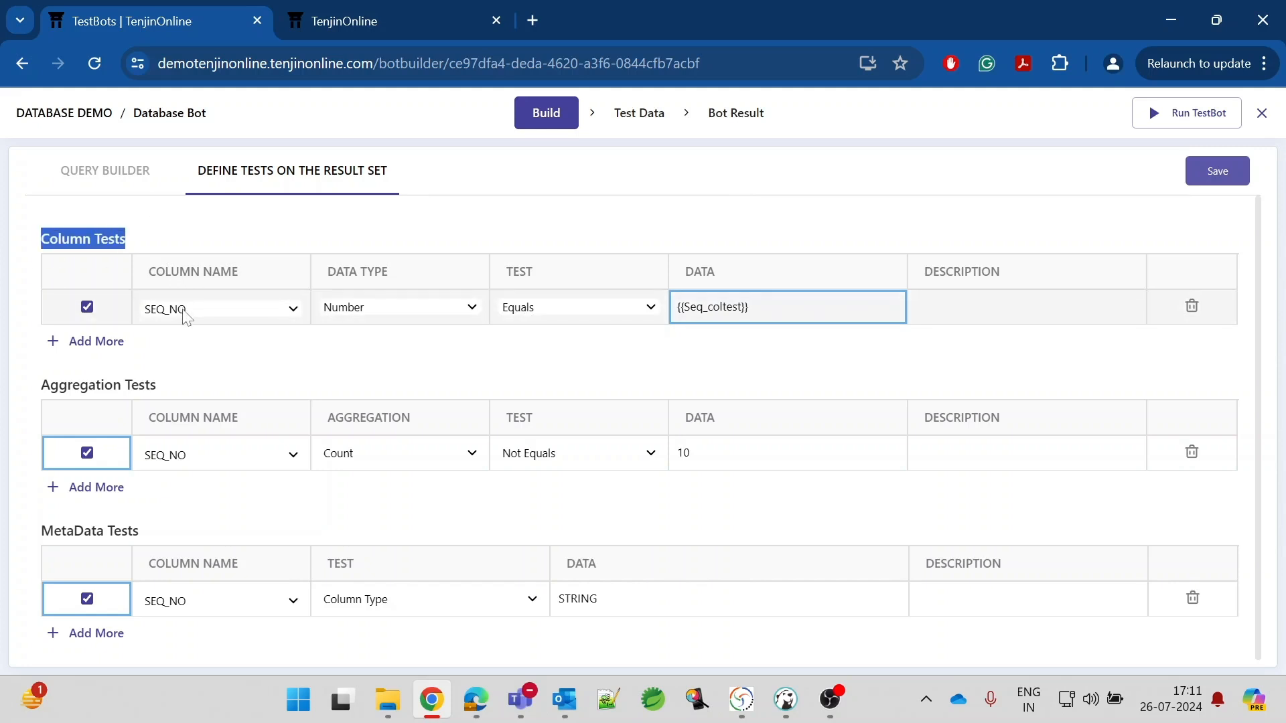
pyautogui.click(445, 352)
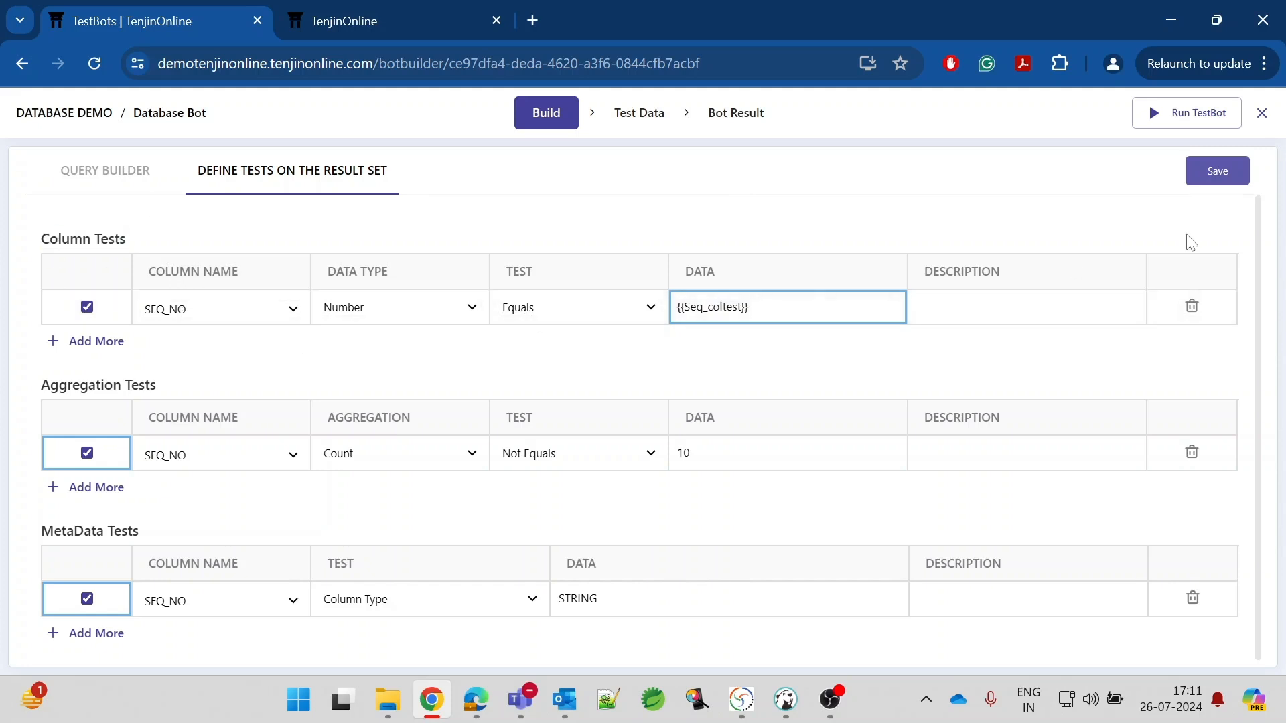
pyautogui.click(1209, 173)
# In the test data, set the Seq_coltest value of the default data set to 10
pyautogui.click(641, 122)
pyautogui.click(396, 233)
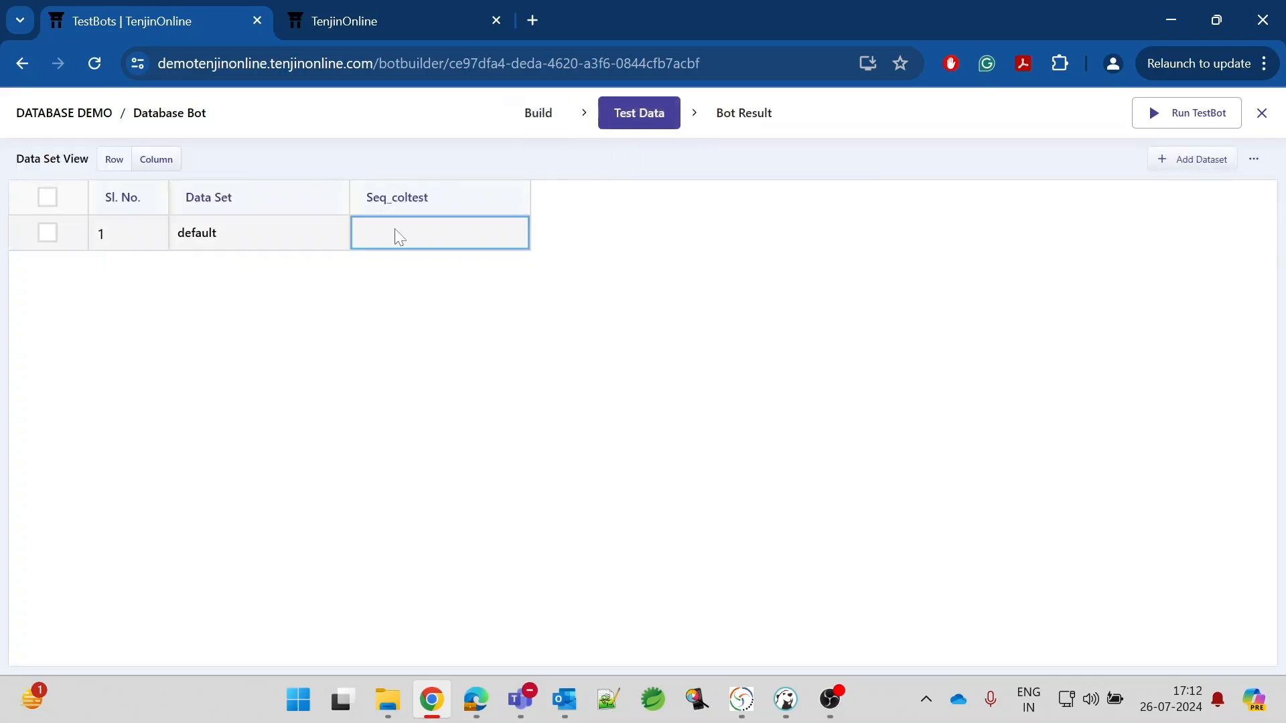
pyautogui.write('10')
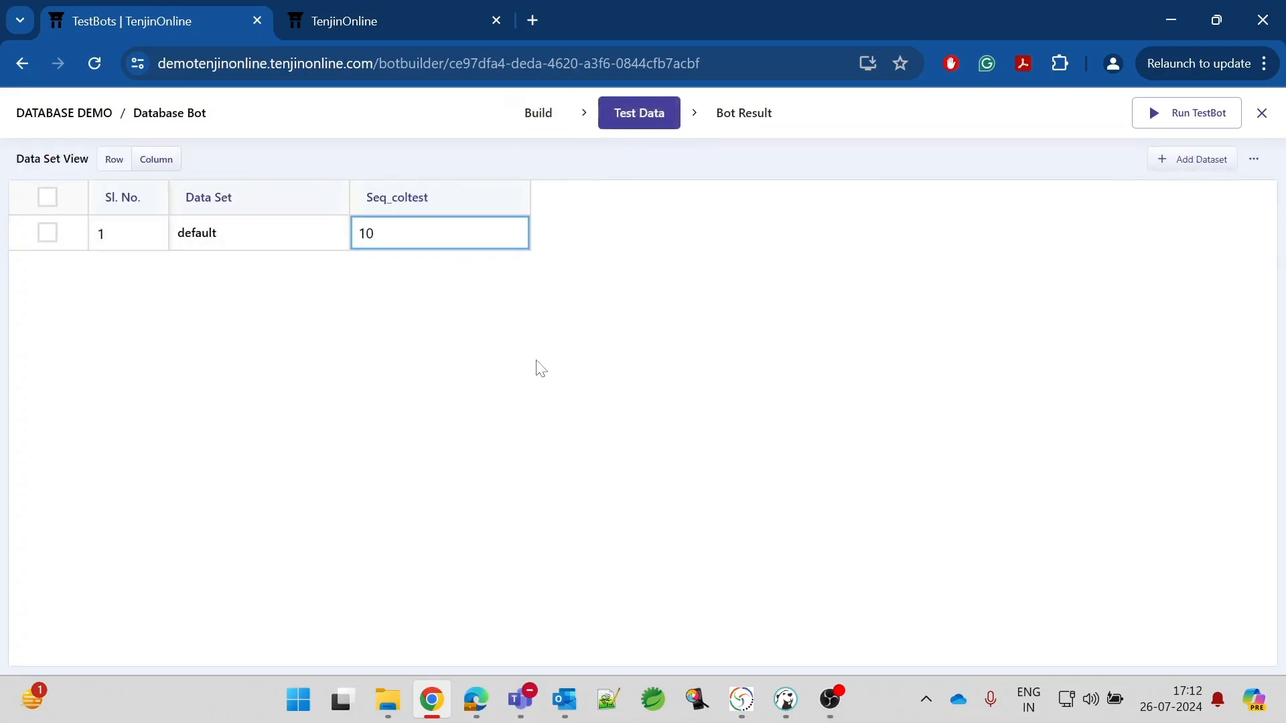
pyautogui.click(539, 113)
pyautogui.click(316, 172)
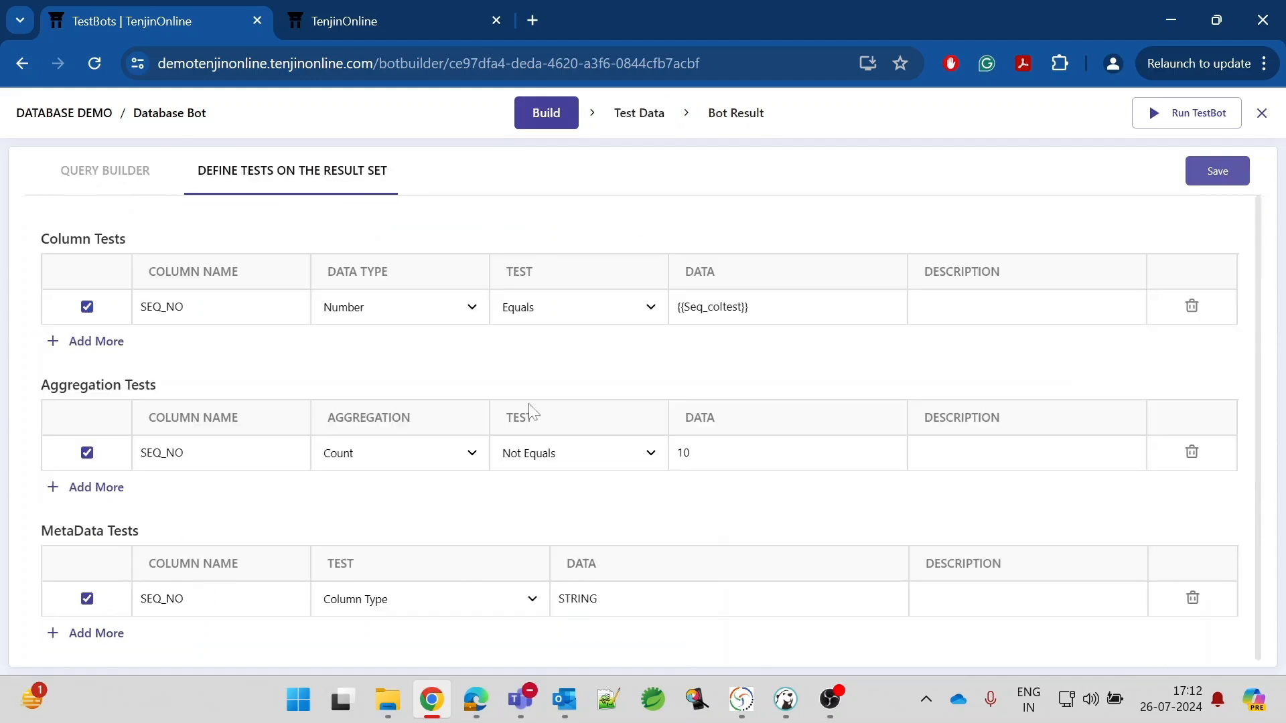
pyautogui.click(636, 125)
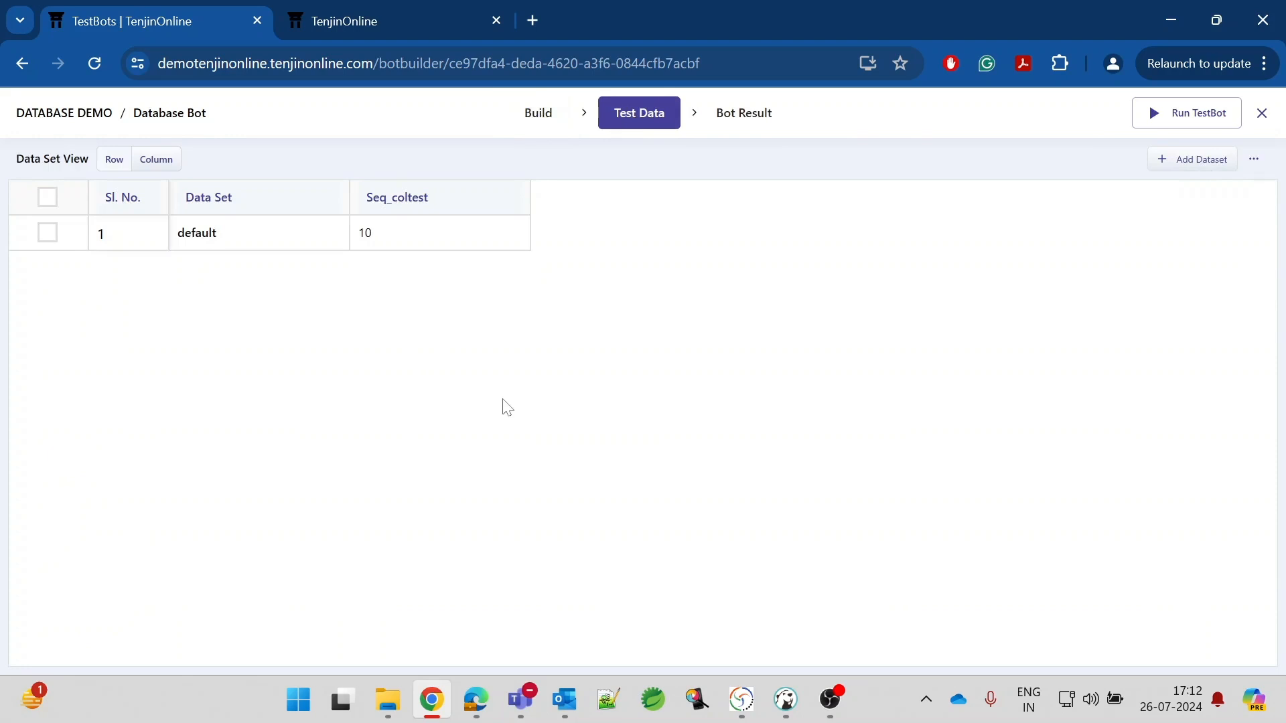
# Download the TestBot's test data as a CSV file and open Database Bot.csv in the spreadsheet program
pyautogui.click(1259, 159)
pyautogui.click(1247, 218)
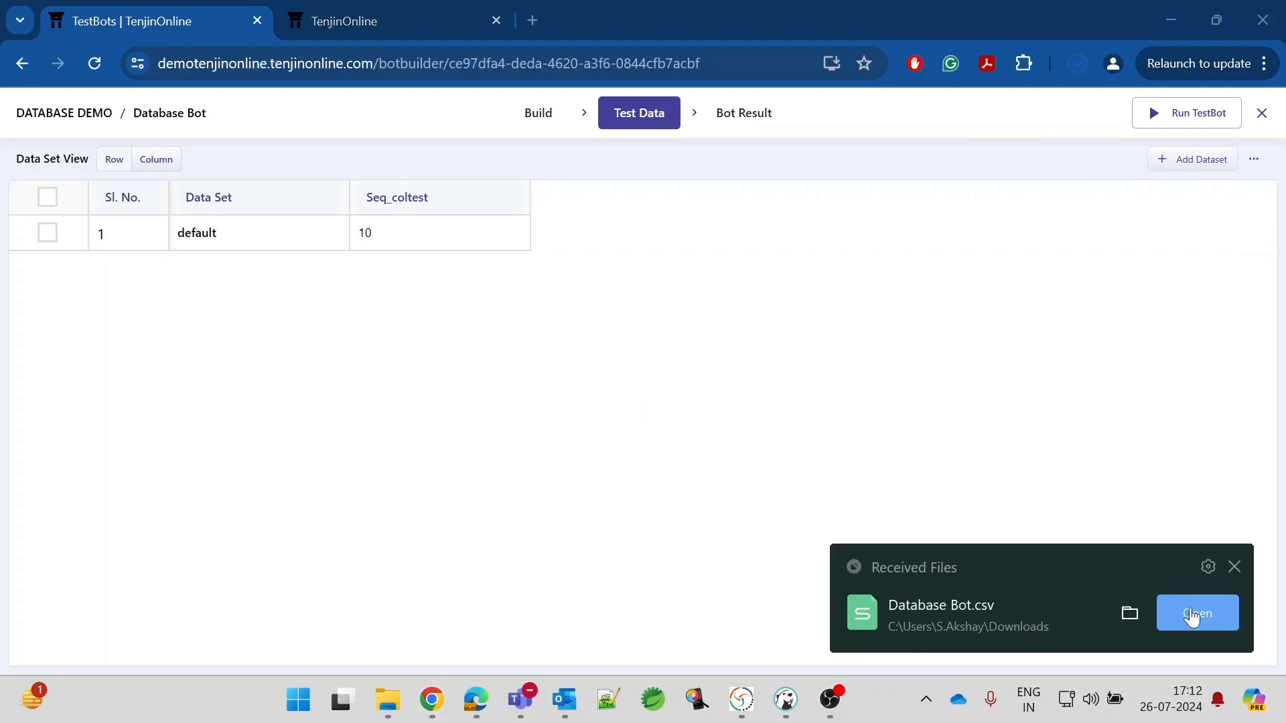
pyautogui.click(1192, 614)
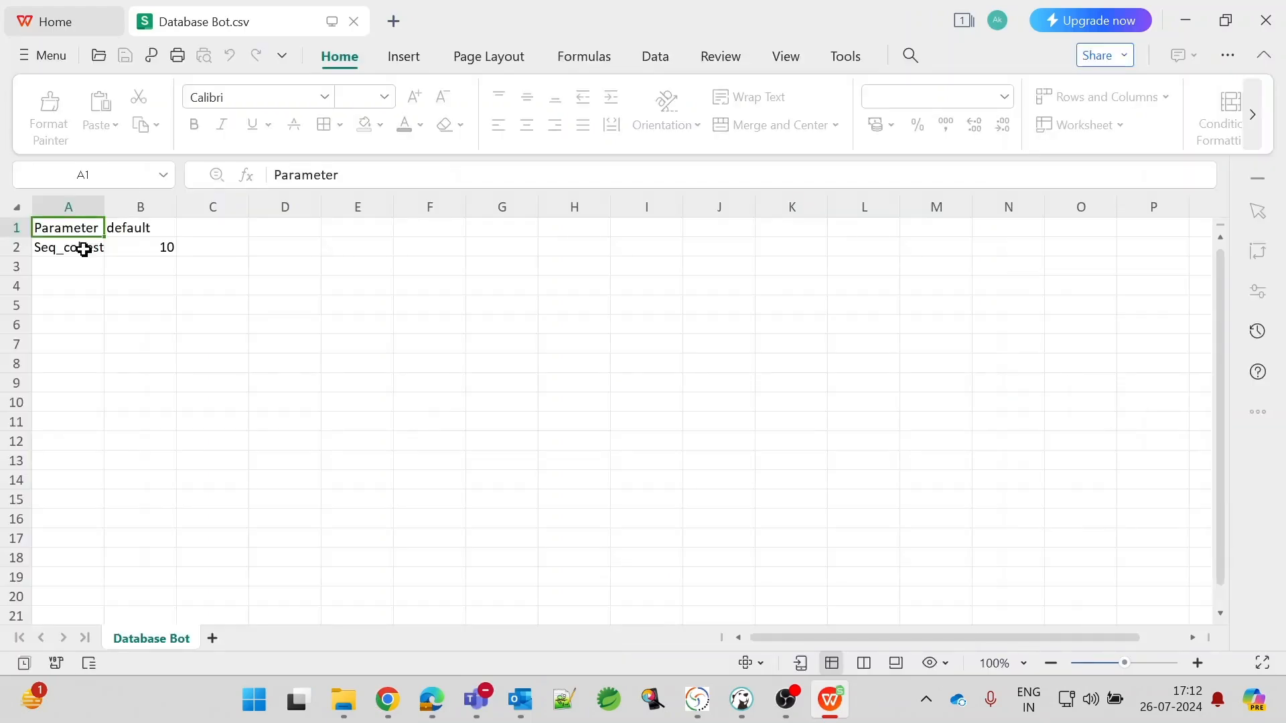
# Add a data set column DS1 with the Seq_coltest value 20 to the CSV and save the file in its format
pyautogui.click(140, 245)
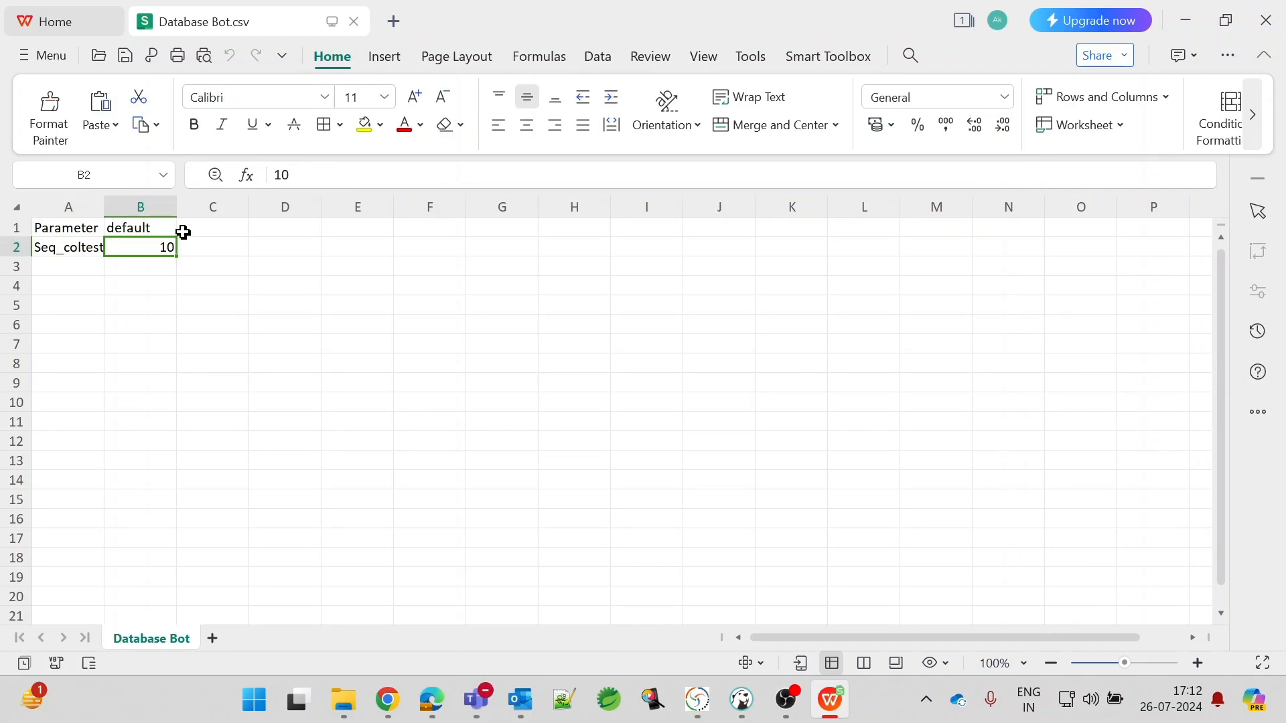
pyautogui.click(183, 231)
pyautogui.write('DS1')
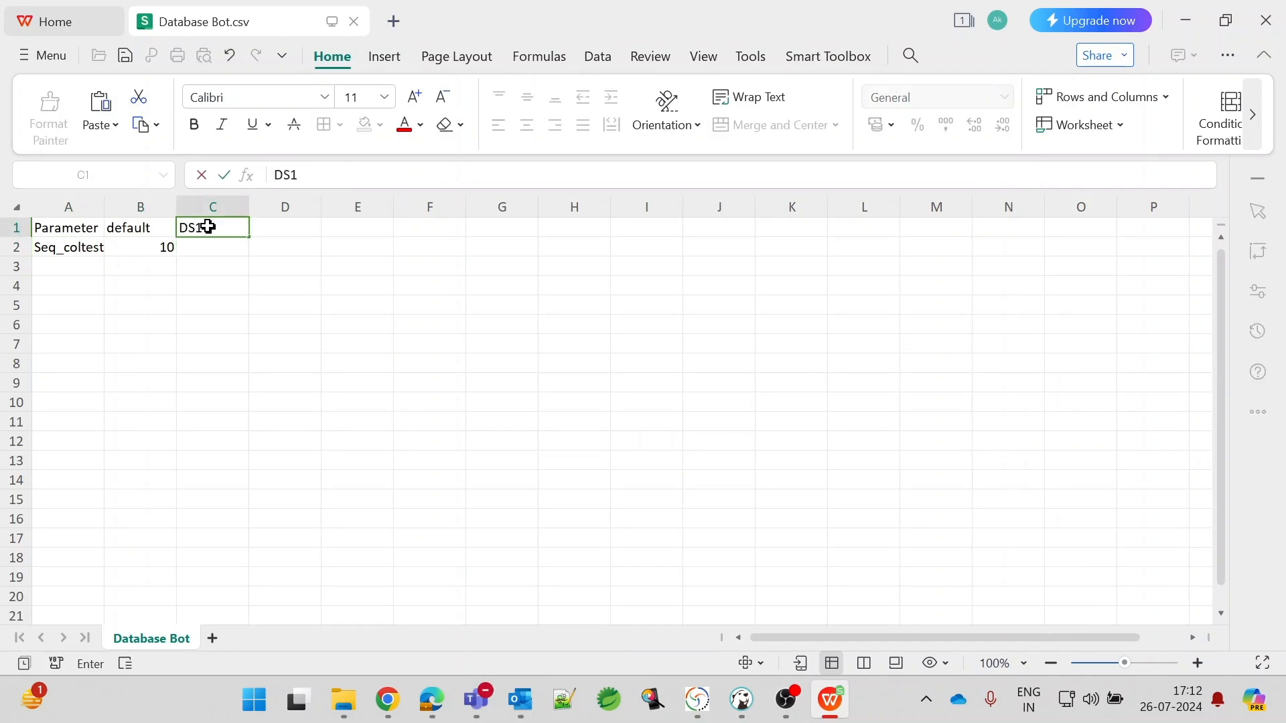
pyautogui.click(205, 246)
pyautogui.write('20')
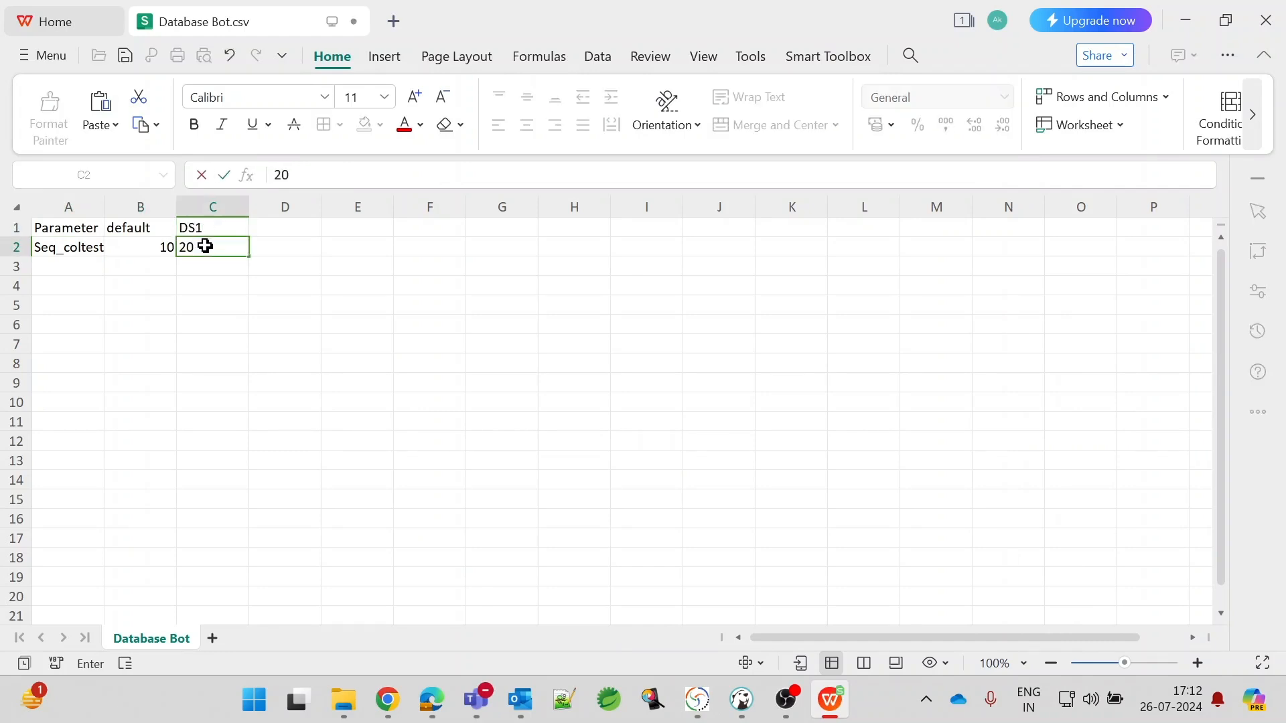
pyautogui.click(221, 282)
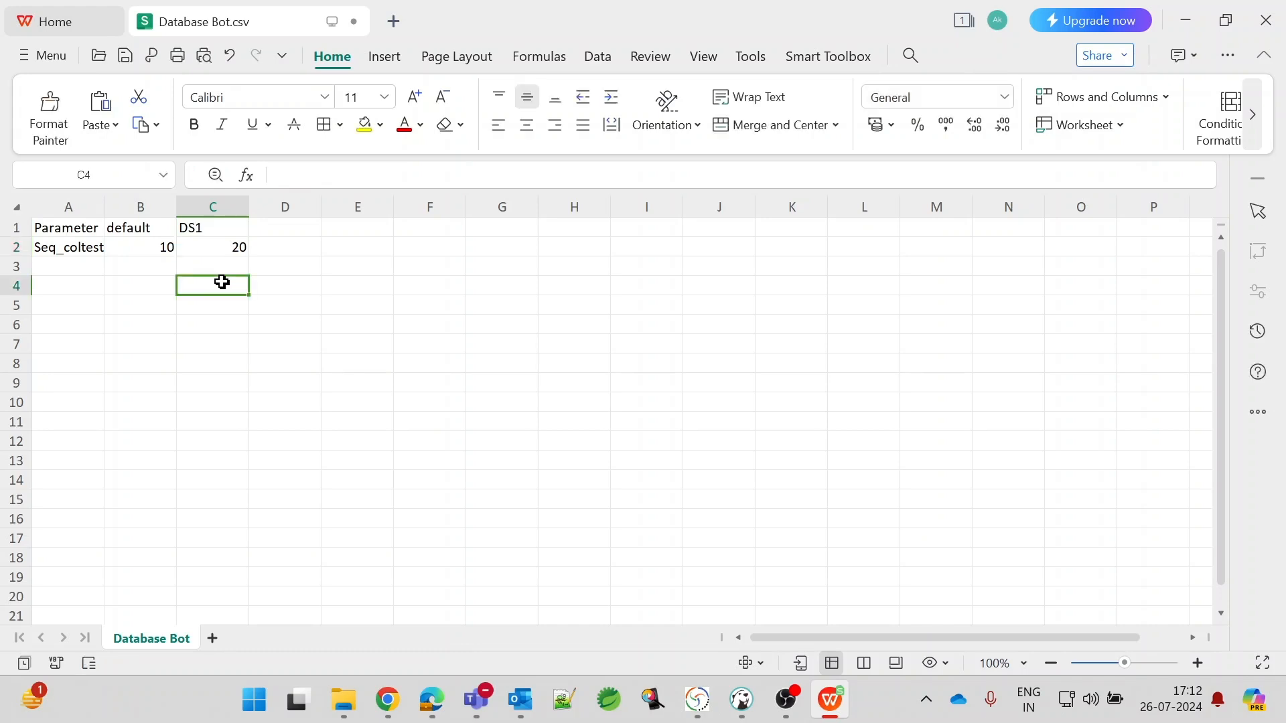
pyautogui.hotkey('ctrl', 's')
pyautogui.click(687, 454)
# Switch back to Tenjin Online in the browser and import Database Bot.csv into the test data, keeping existing data sets missing from the file
pyautogui.hotkey('alt', 'Tab')
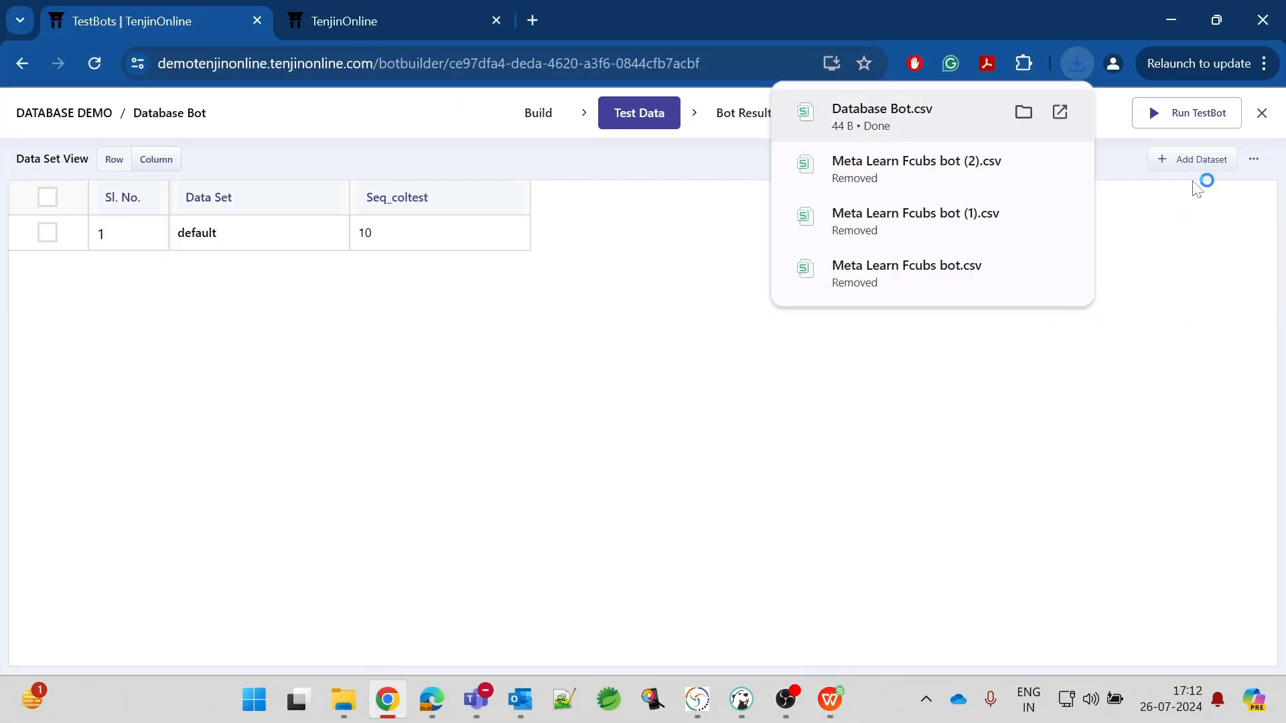
pyautogui.click(1254, 158)
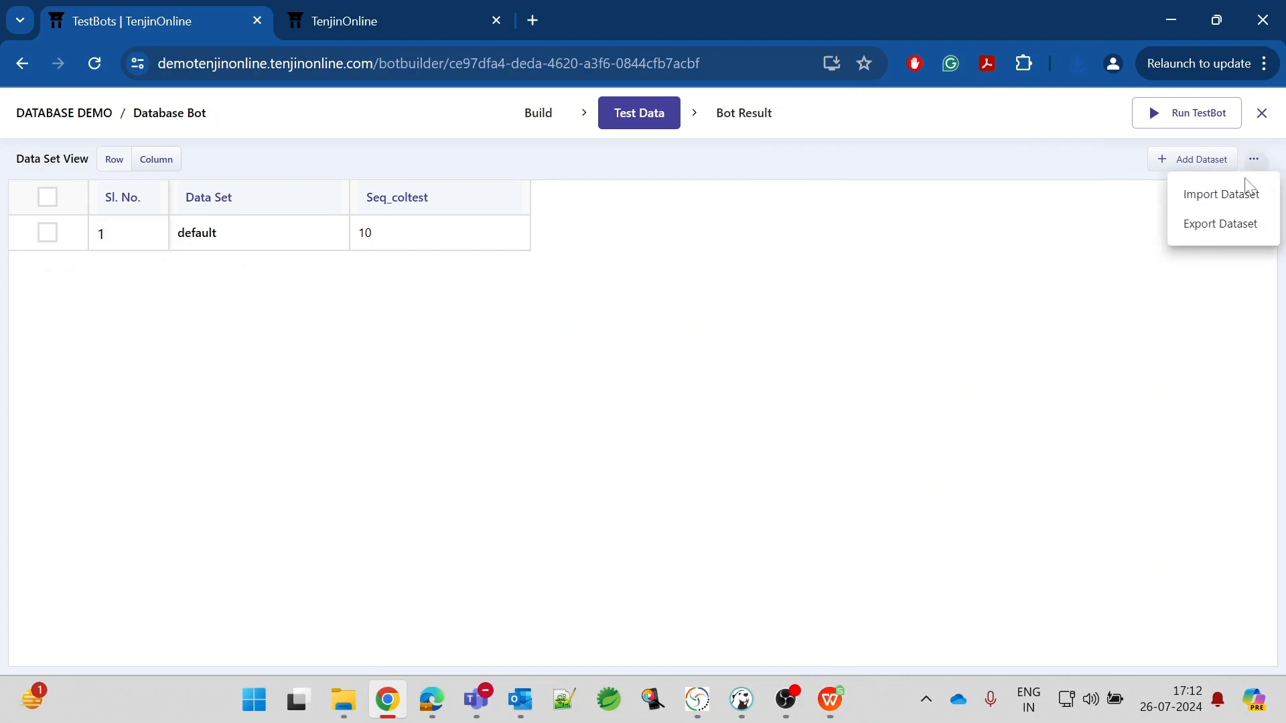
pyautogui.click(1221, 194)
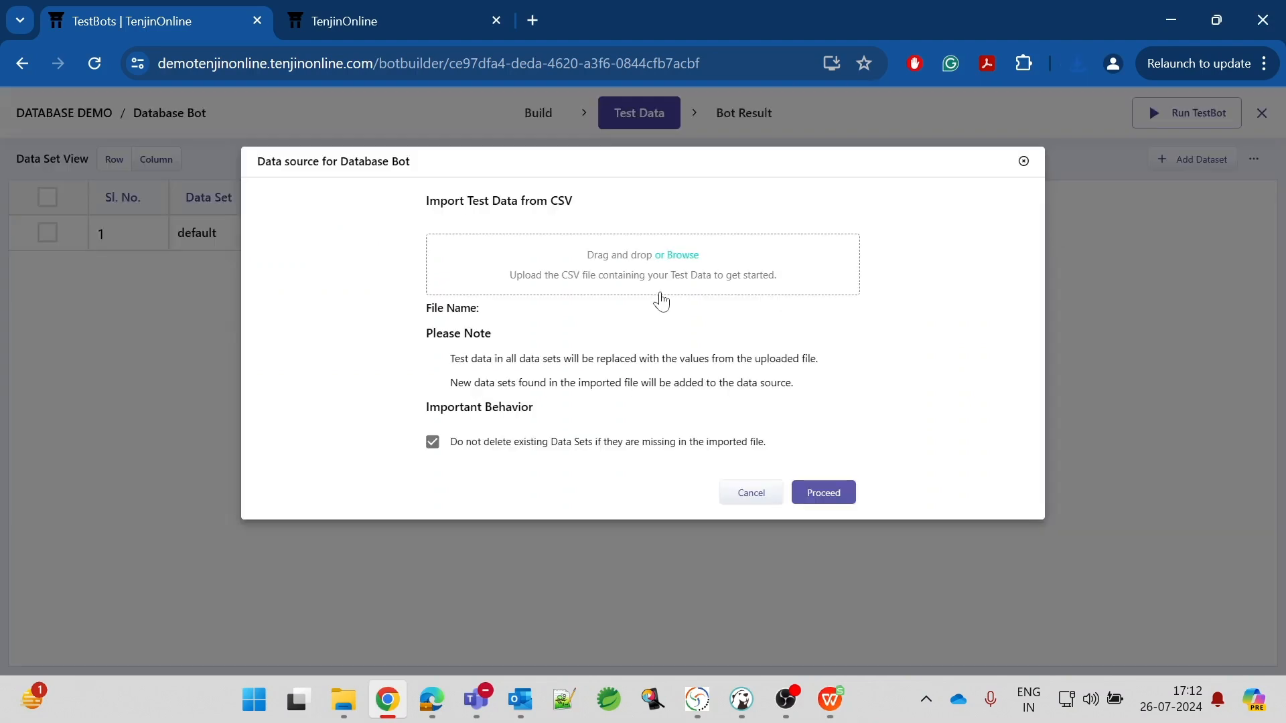
pyautogui.click(685, 254)
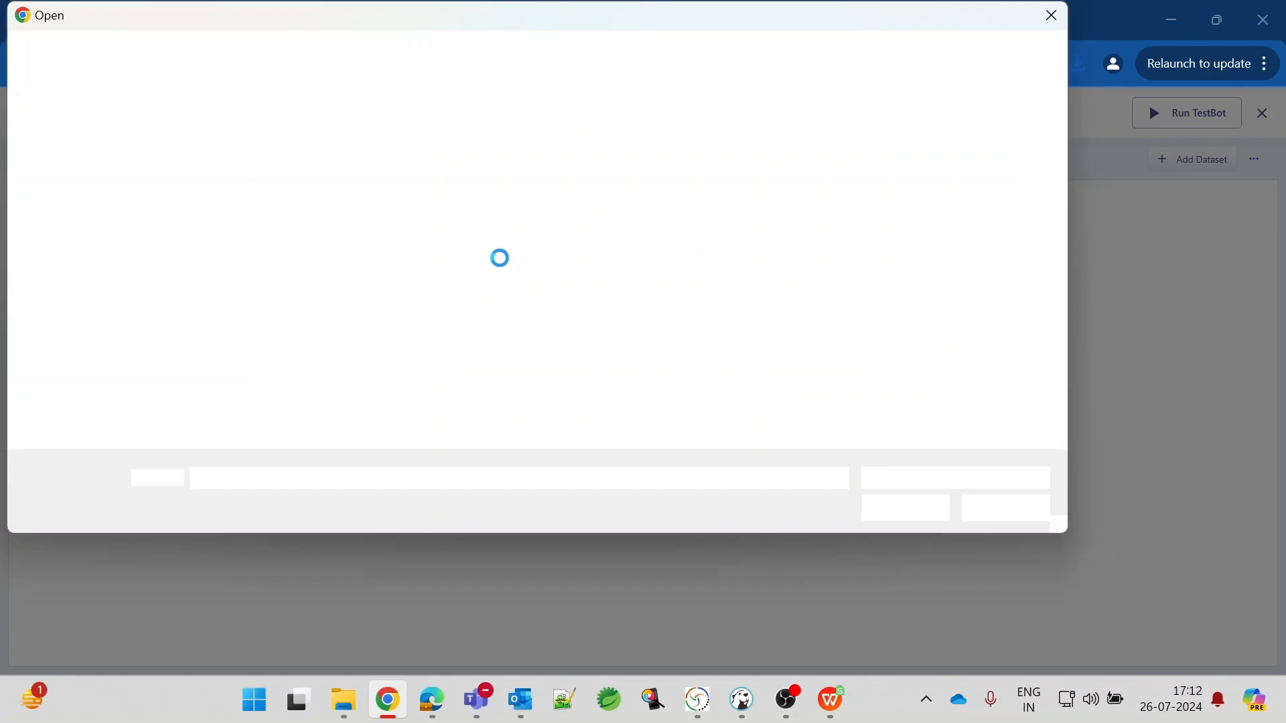
pyautogui.click(251, 188)
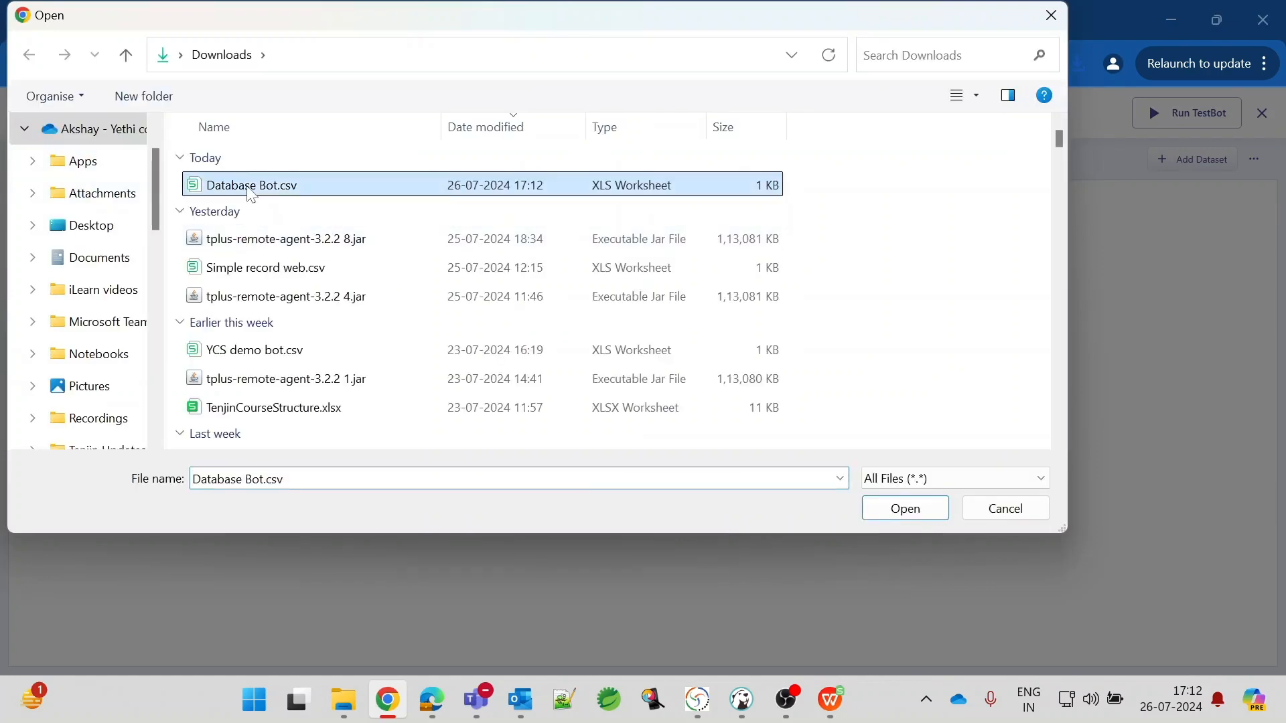
pyautogui.click(901, 517)
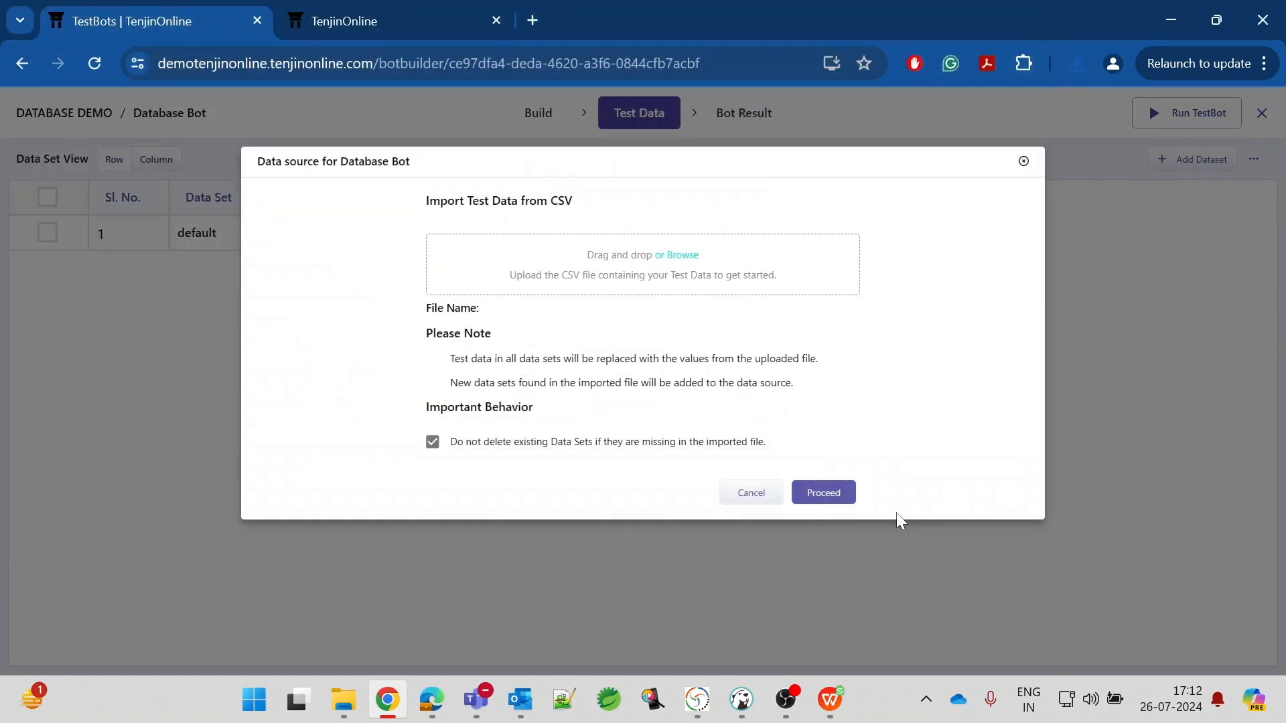
pyautogui.click(814, 498)
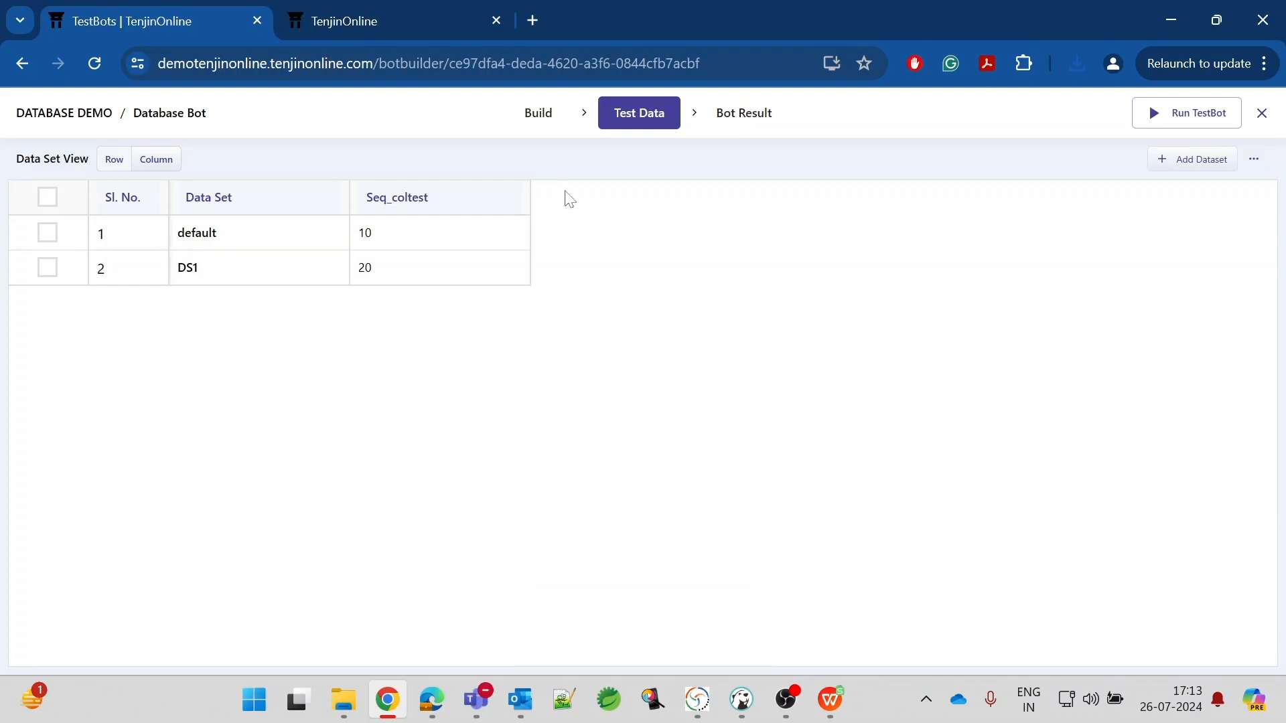
# Review and save the TestBot's query, and check its imported data sets
pyautogui.click(538, 115)
pyautogui.scroll(-3, 419, 469)
pyautogui.scroll(3, 424, 489)
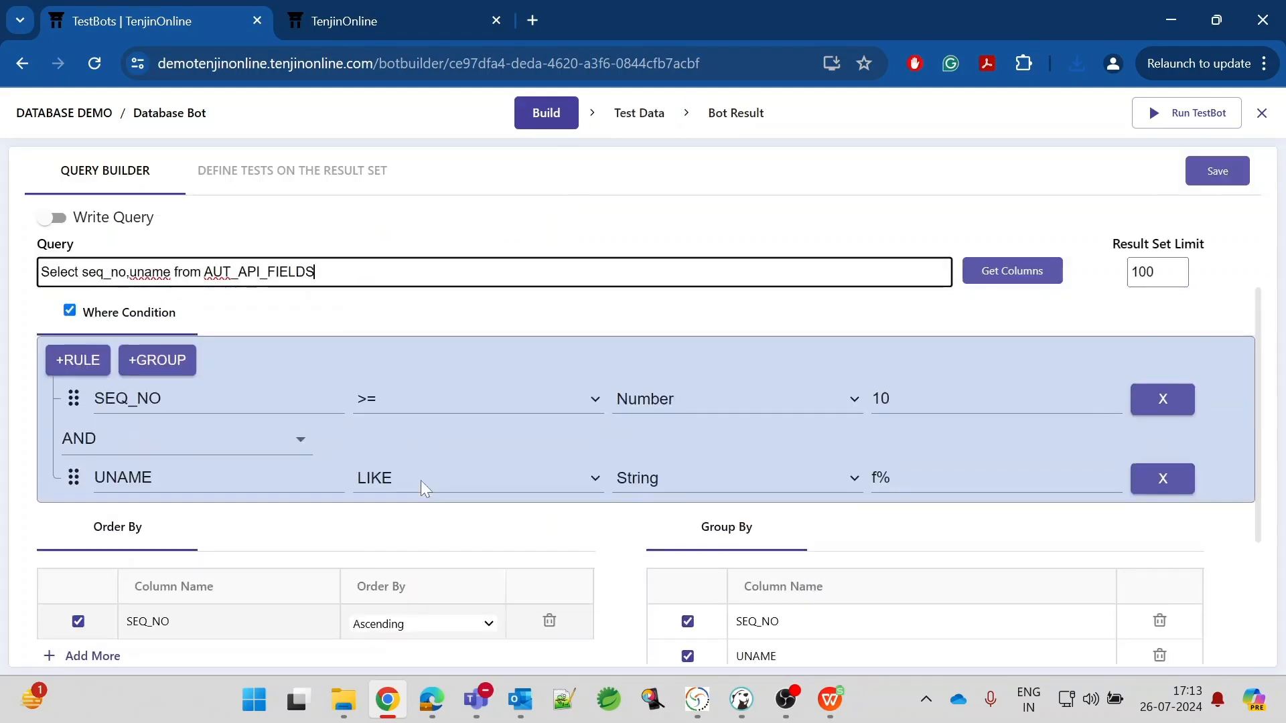
pyautogui.click(1218, 171)
pyautogui.click(636, 124)
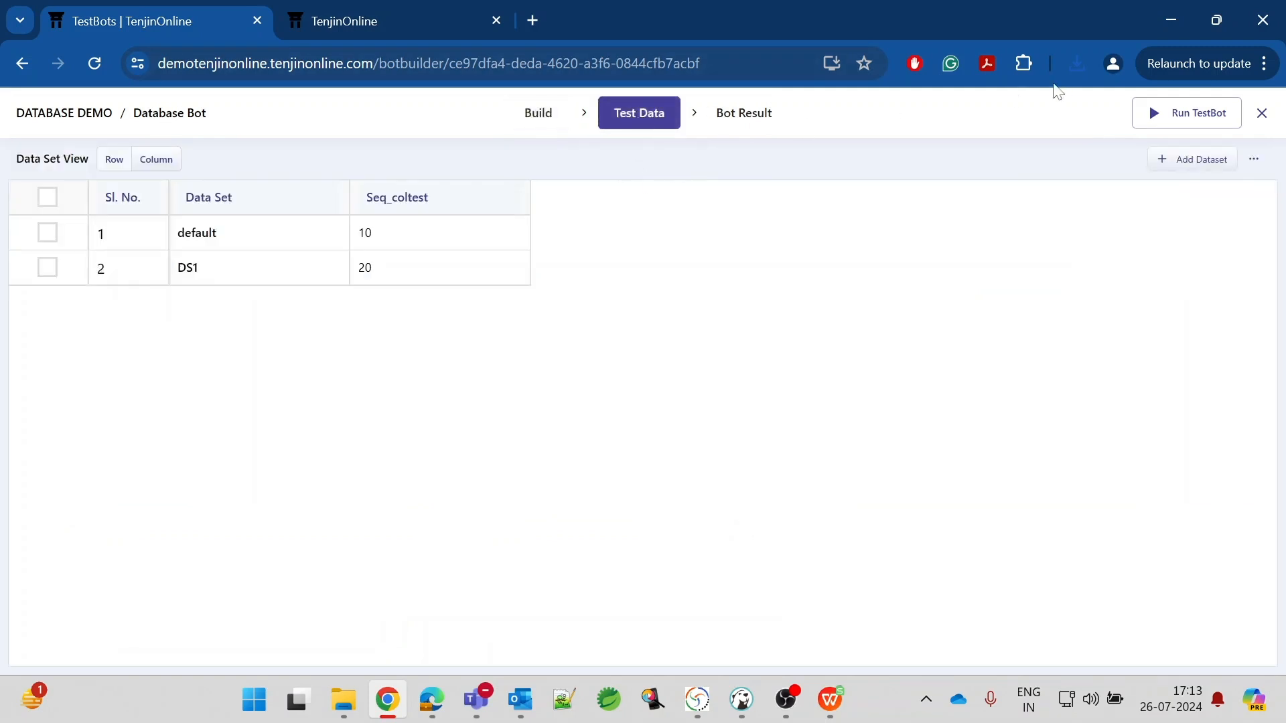
pyautogui.click(544, 114)
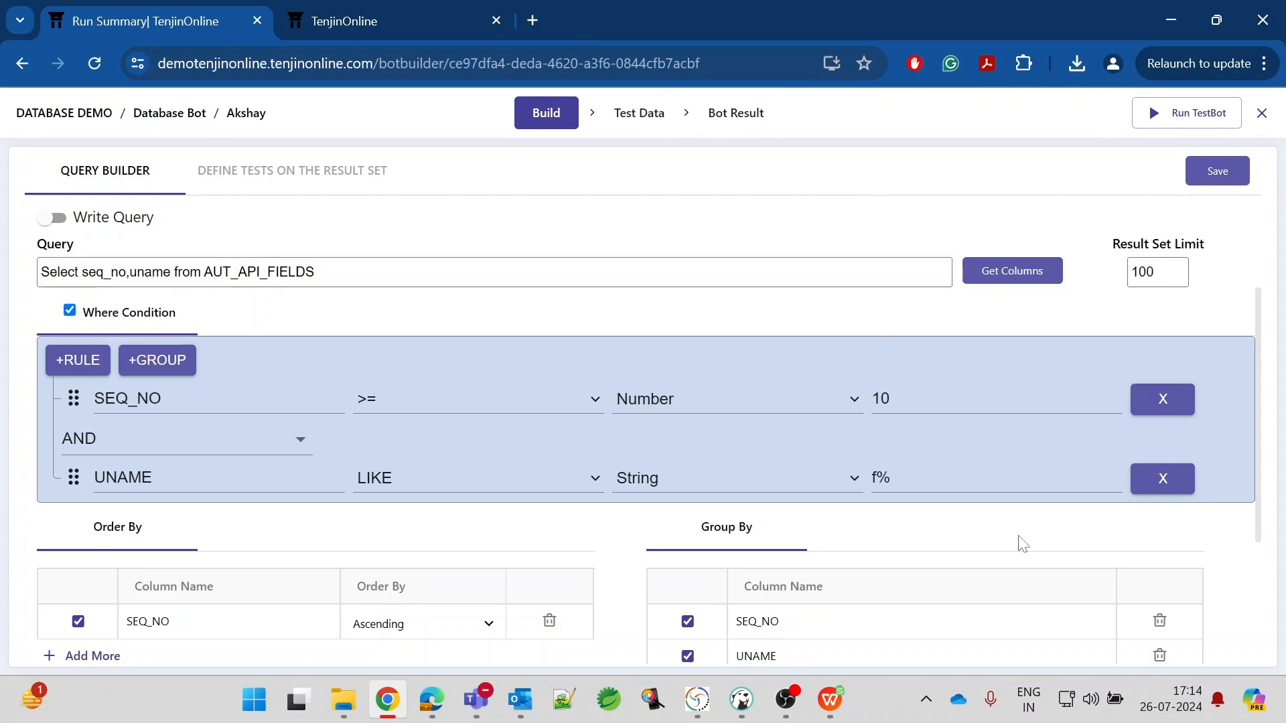
# Run the TestBot on the available agent with the default data set
pyautogui.click(1165, 128)
pyautogui.click(522, 235)
pyautogui.click(452, 273)
pyautogui.click(718, 230)
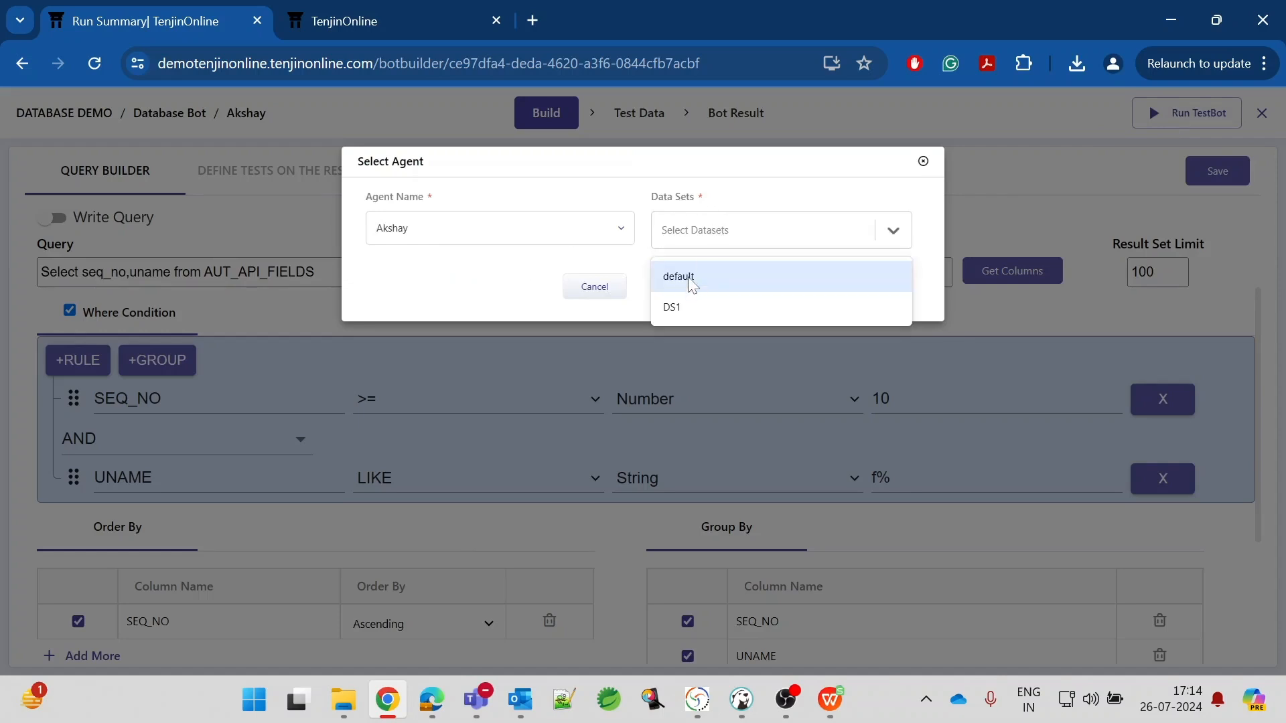
pyautogui.click(693, 284)
pyautogui.click(539, 295)
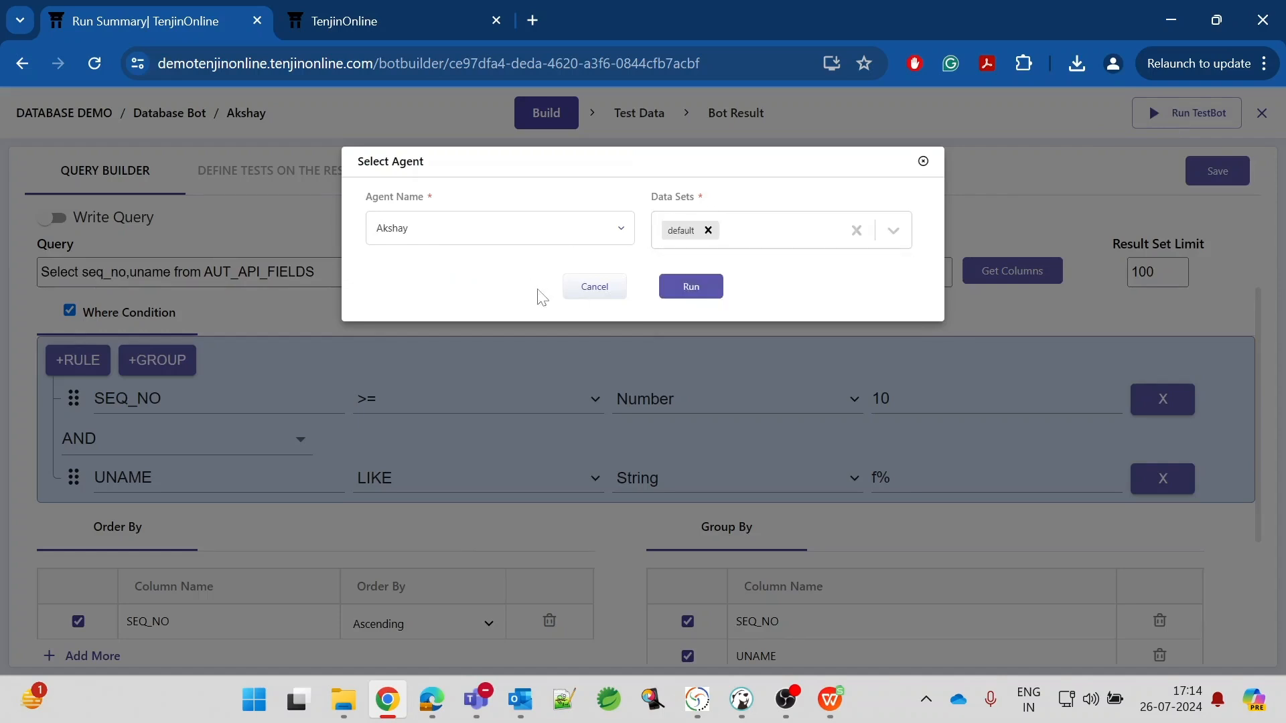
pyautogui.click(703, 295)
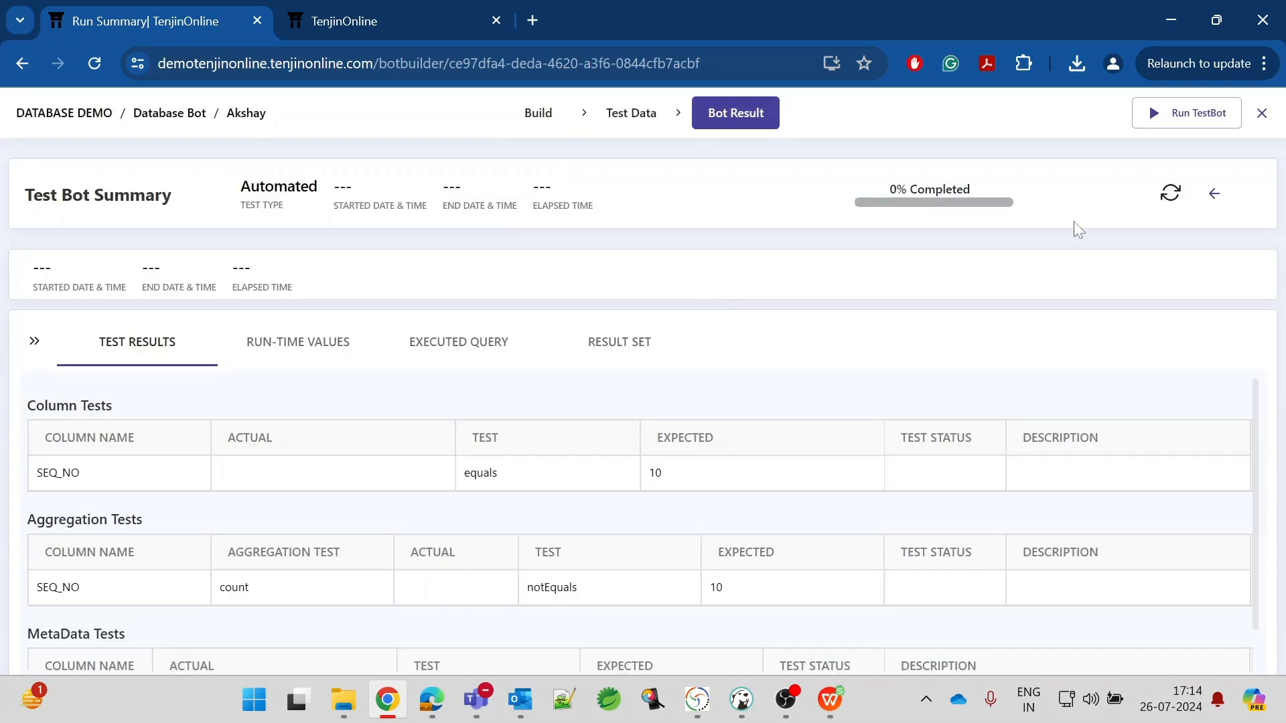
# Refresh the run summary and examine the column, aggregation and metadata test results
pyautogui.scroll(-1, 629, 429)
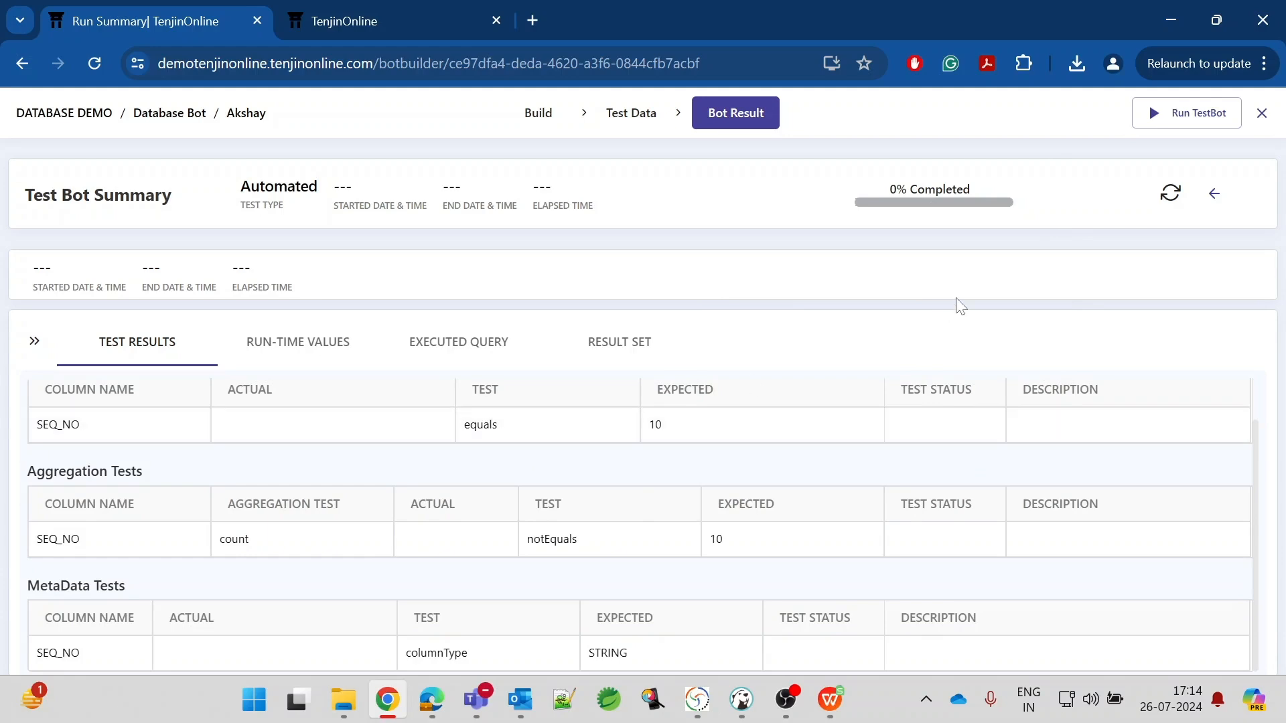
pyautogui.click(1169, 196)
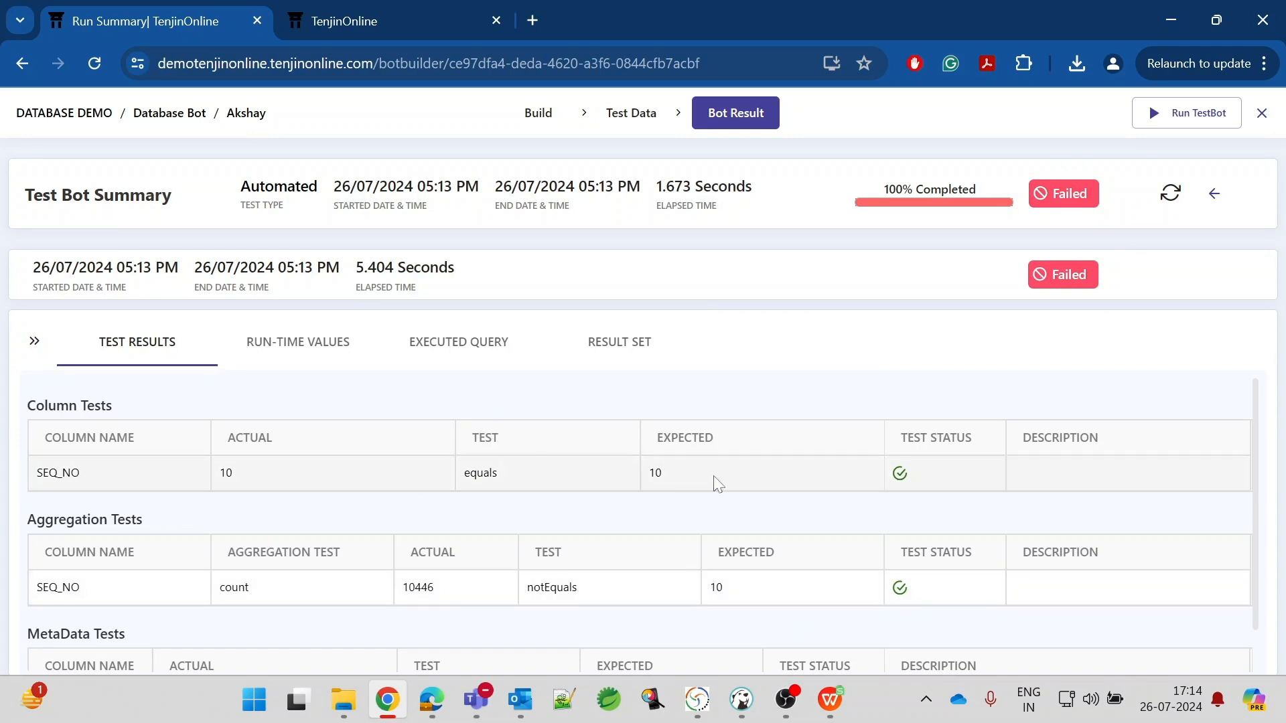
pyautogui.scroll(-1, 907, 484)
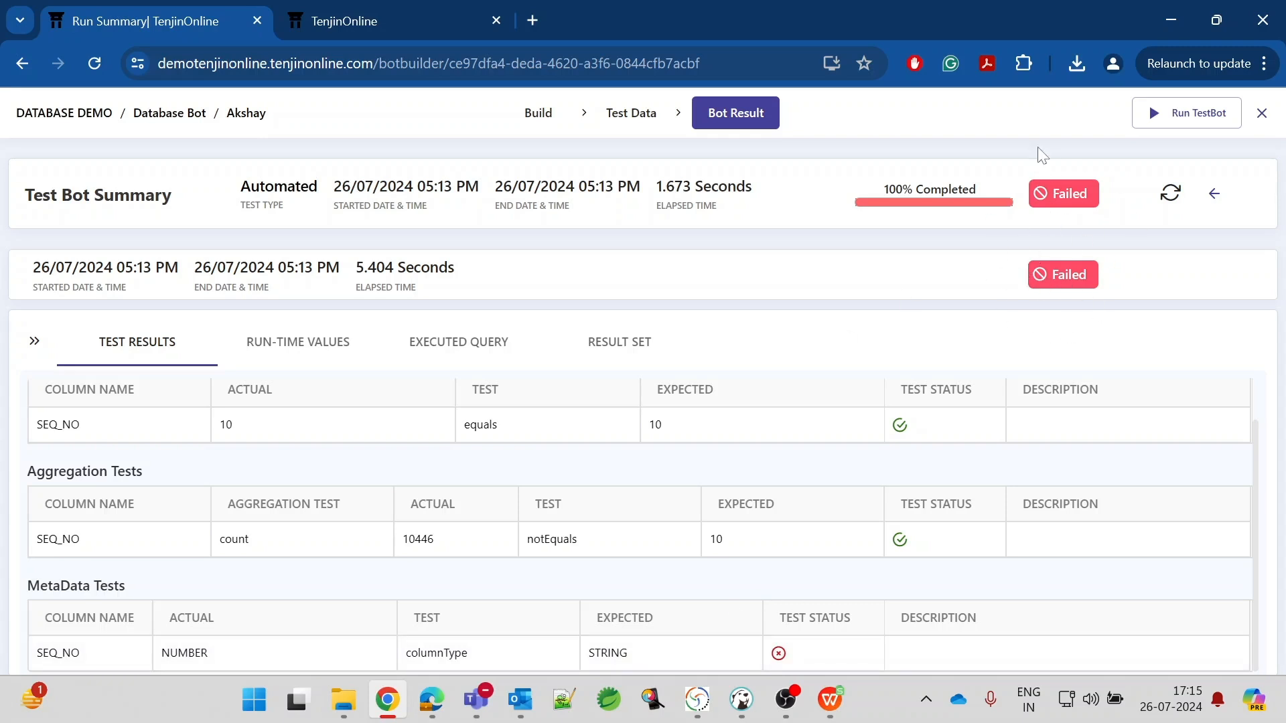
# Set the expected column type of the SEQ_NO metadata test to NUMBER and save the result set tests
pyautogui.click(540, 114)
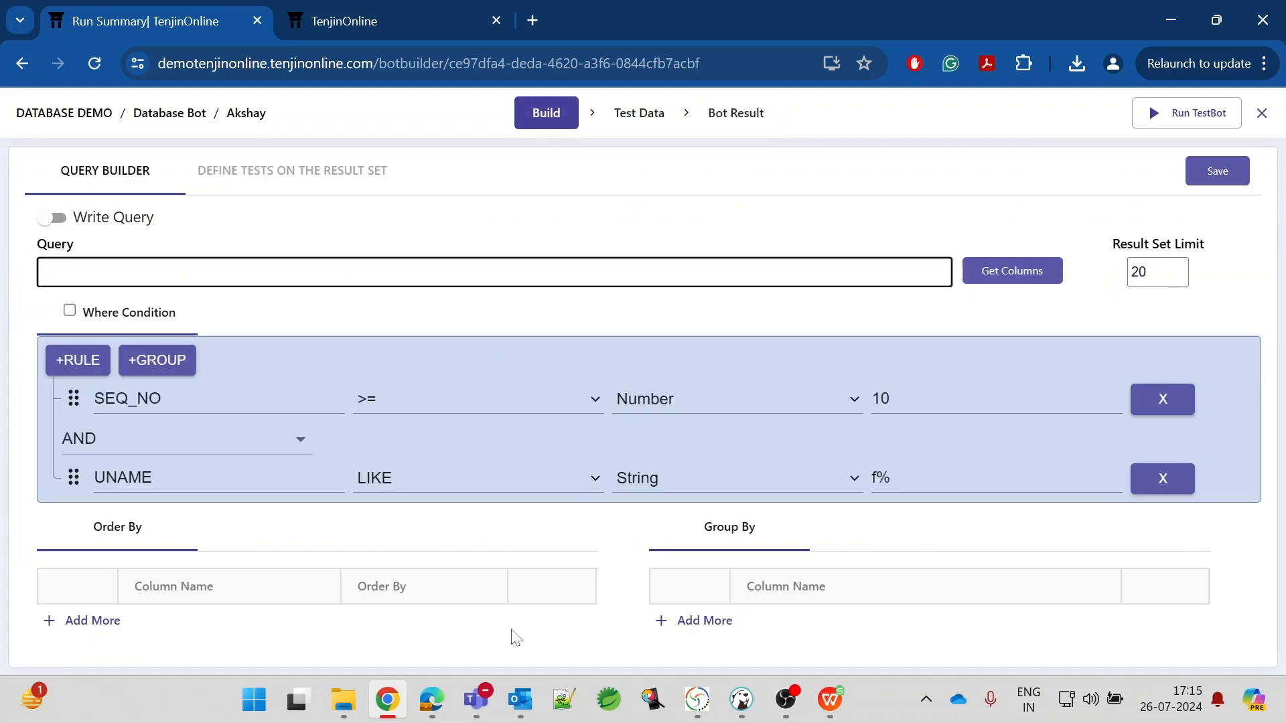
pyautogui.click(737, 113)
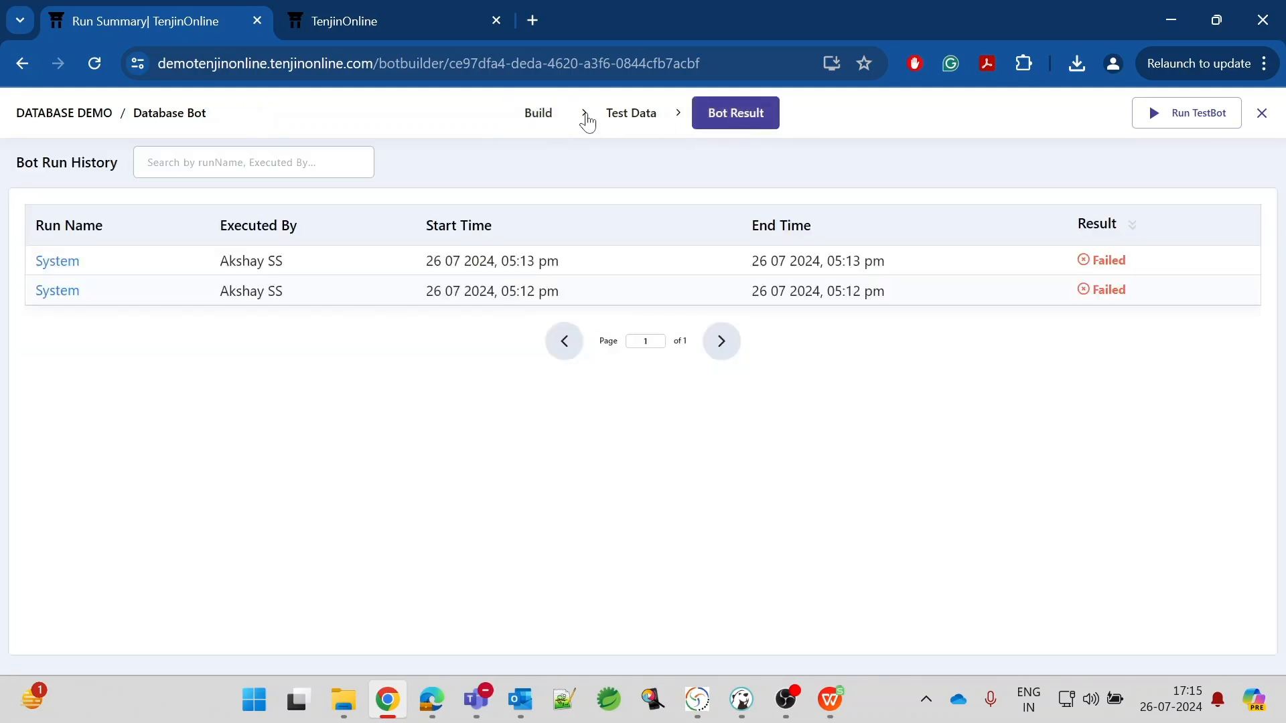
pyautogui.click(546, 114)
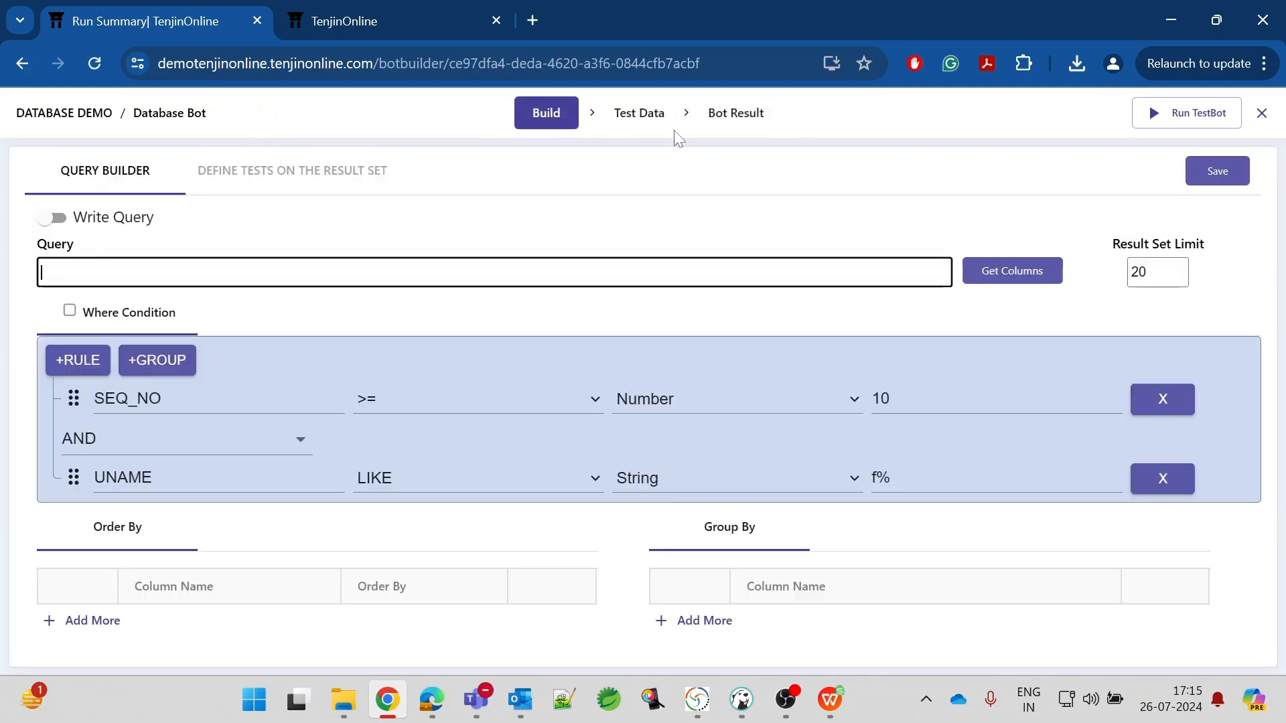
pyautogui.click(717, 125)
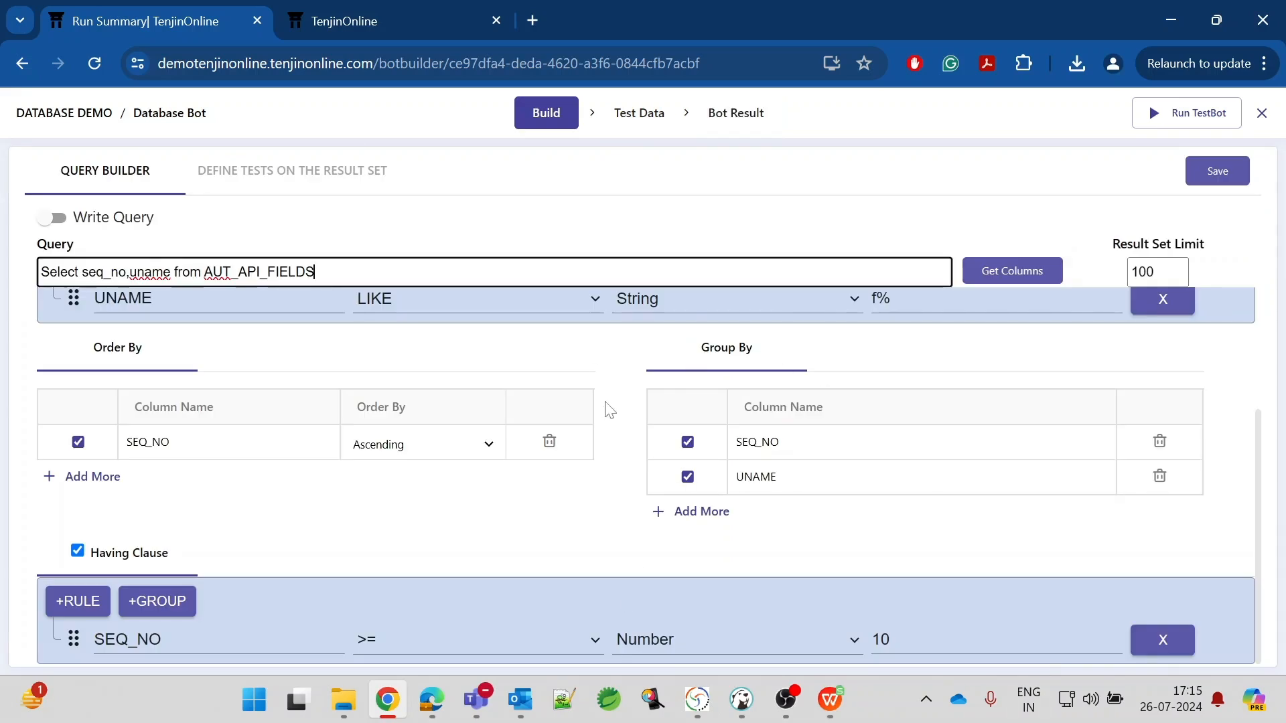
pyautogui.scroll(3, 610, 410)
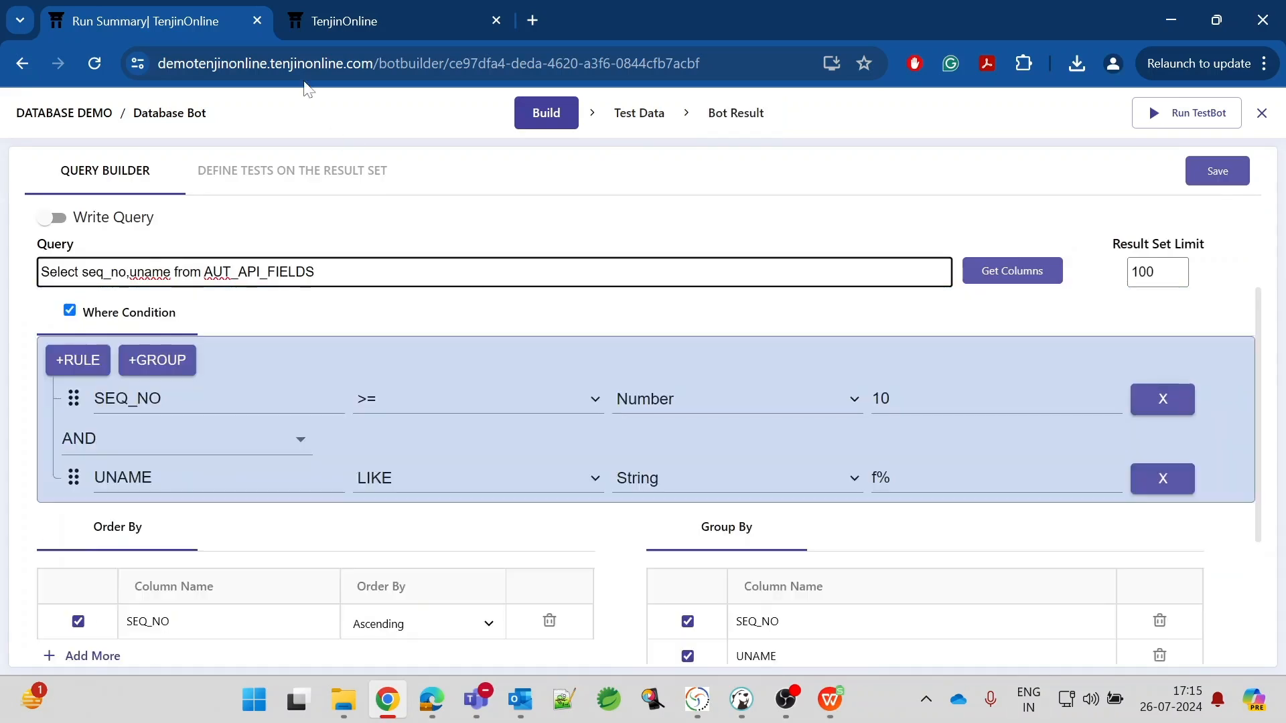
pyautogui.click(286, 174)
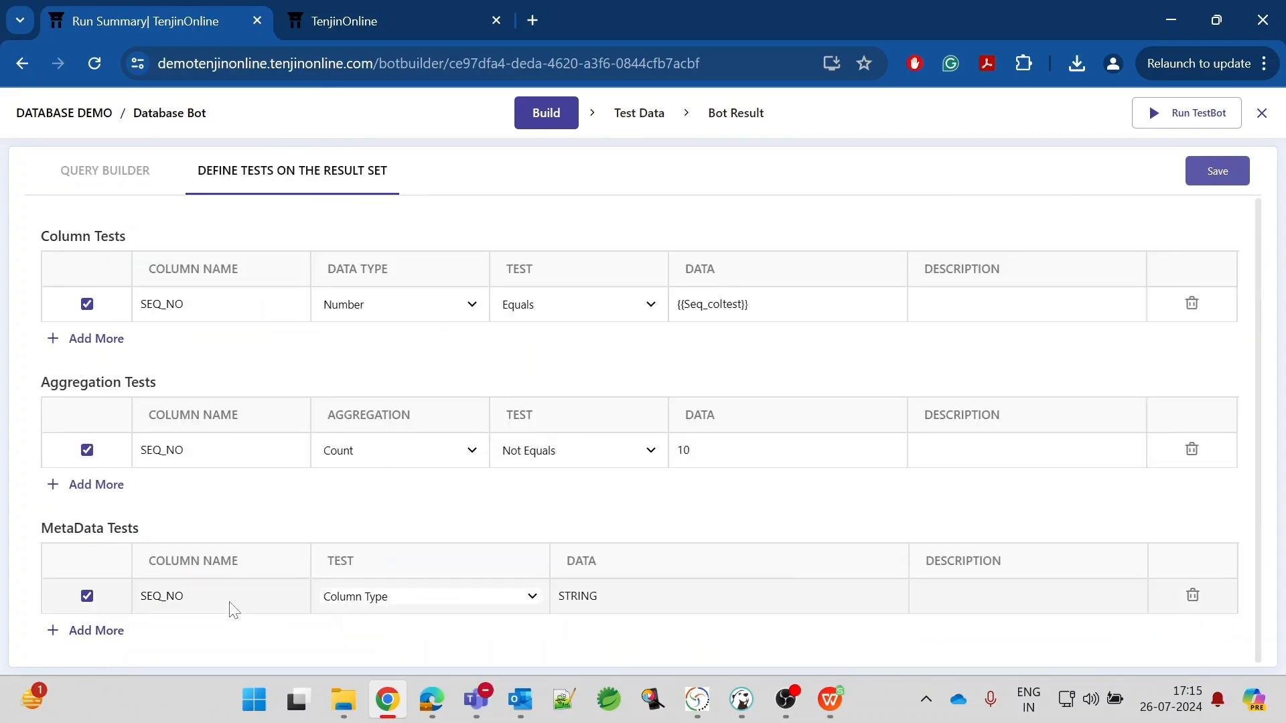
pyautogui.hotkey('ctrl', 'a')
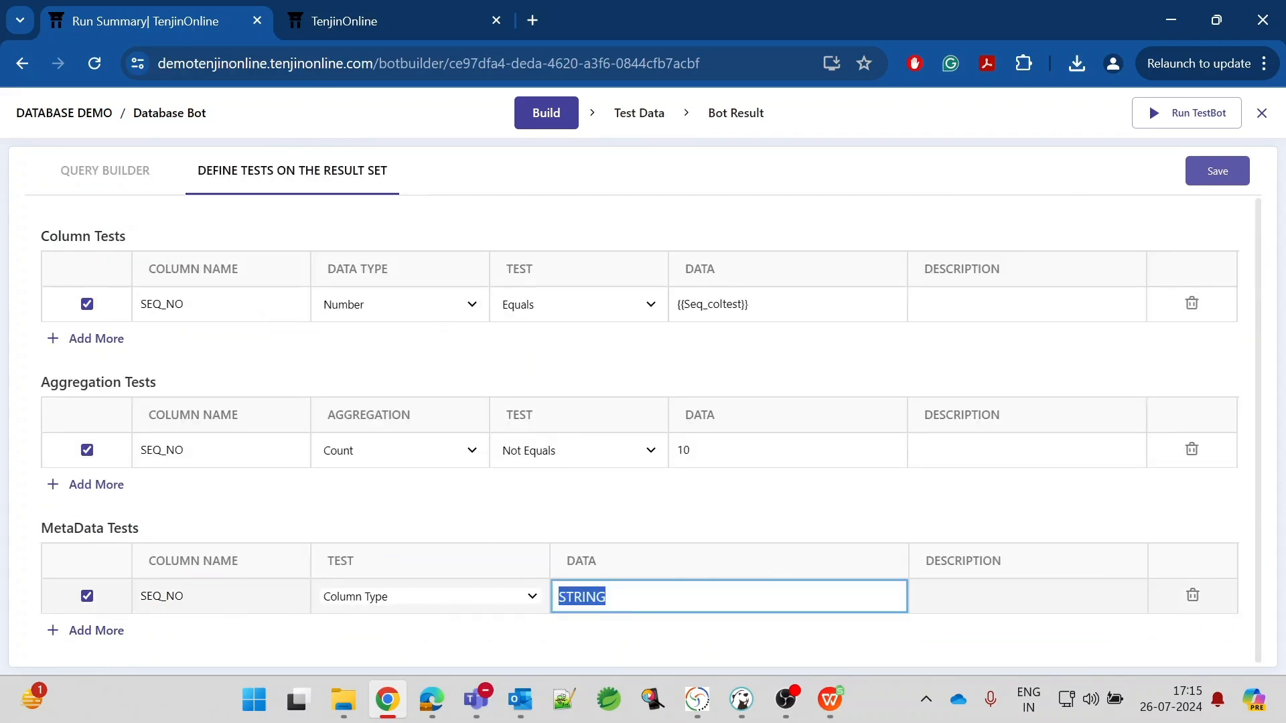
pyautogui.press('BackSpace')
pyautogui.write('NUMBER')
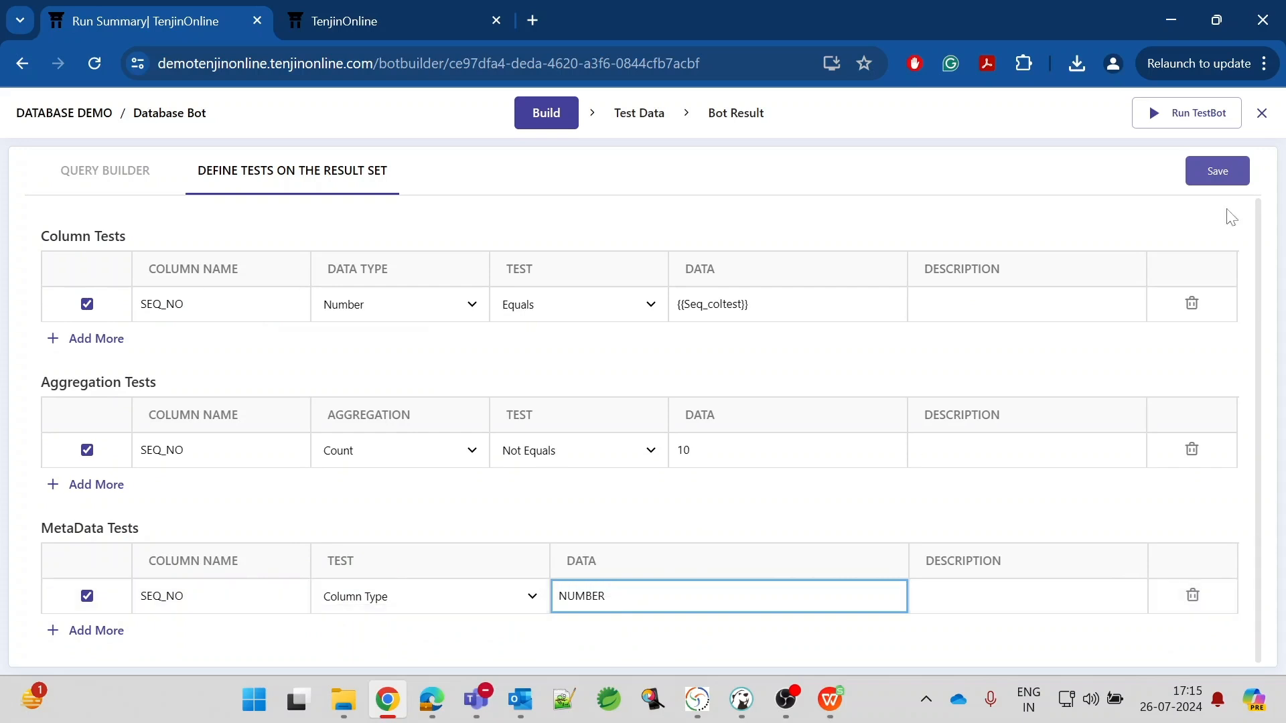
pyautogui.click(1202, 173)
# Rerun the TestBot with the corrected metadata test on the same agent, using the default data set
pyautogui.click(1156, 116)
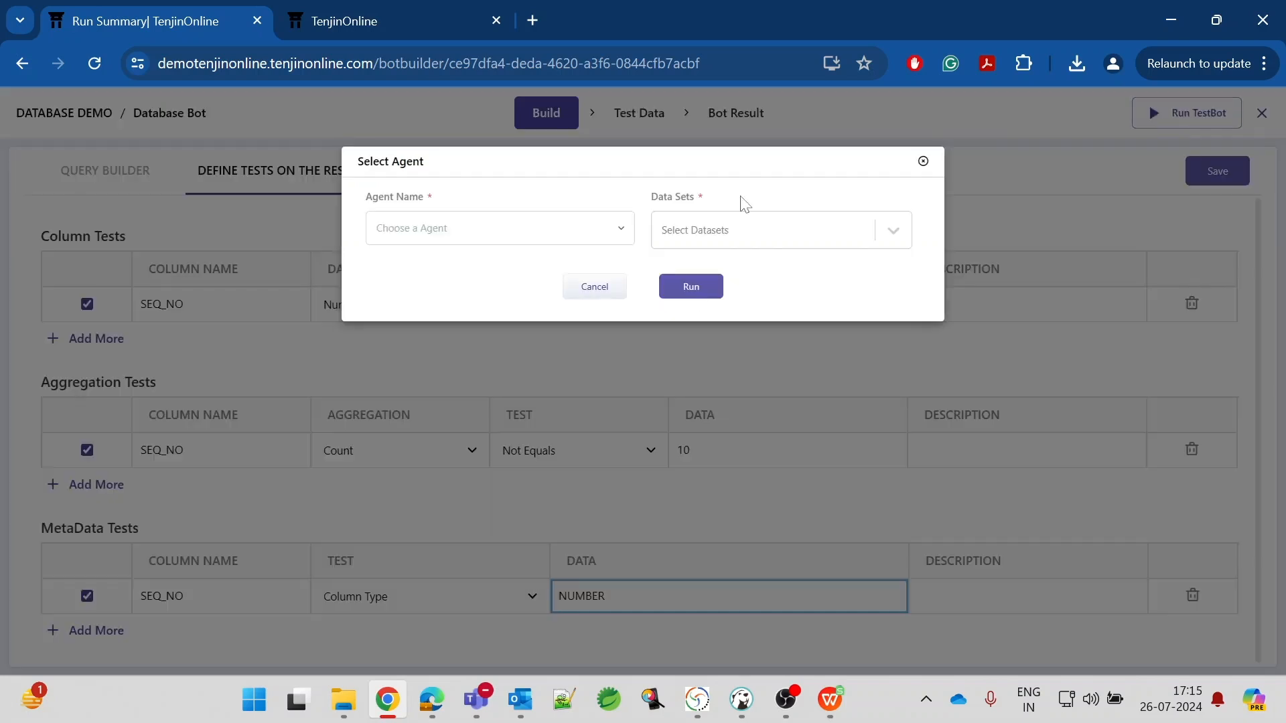
pyautogui.click(549, 238)
pyautogui.click(440, 281)
pyautogui.click(766, 221)
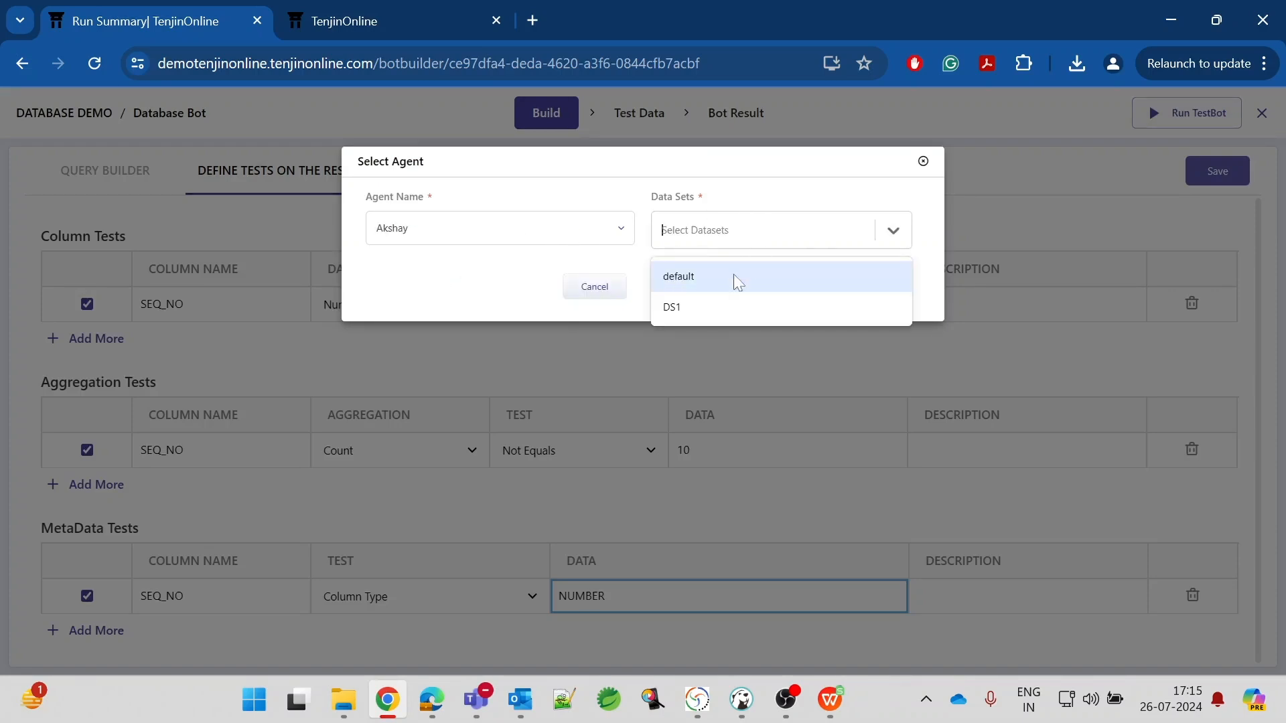
pyautogui.click(734, 274)
pyautogui.click(499, 289)
pyautogui.click(698, 287)
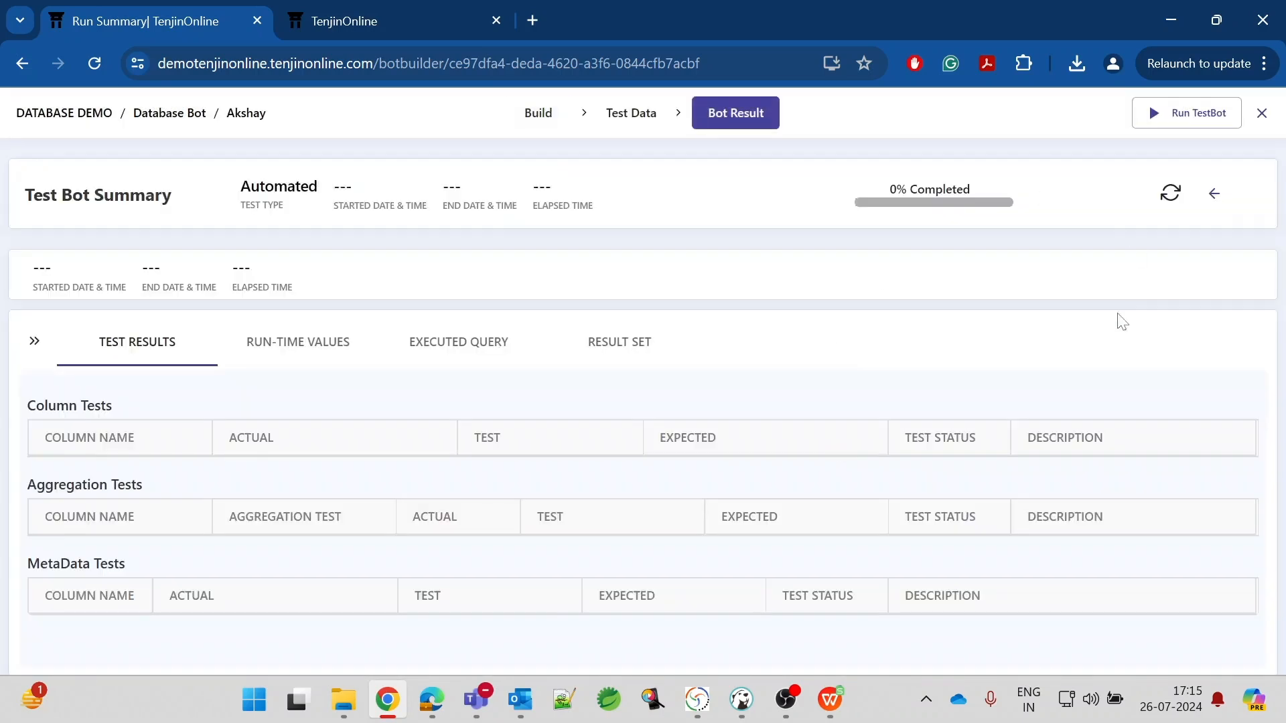
# Refresh the new run's summary and examine its elapsed time, result set and test results
pyautogui.click(1169, 195)
pyautogui.click(1169, 194)
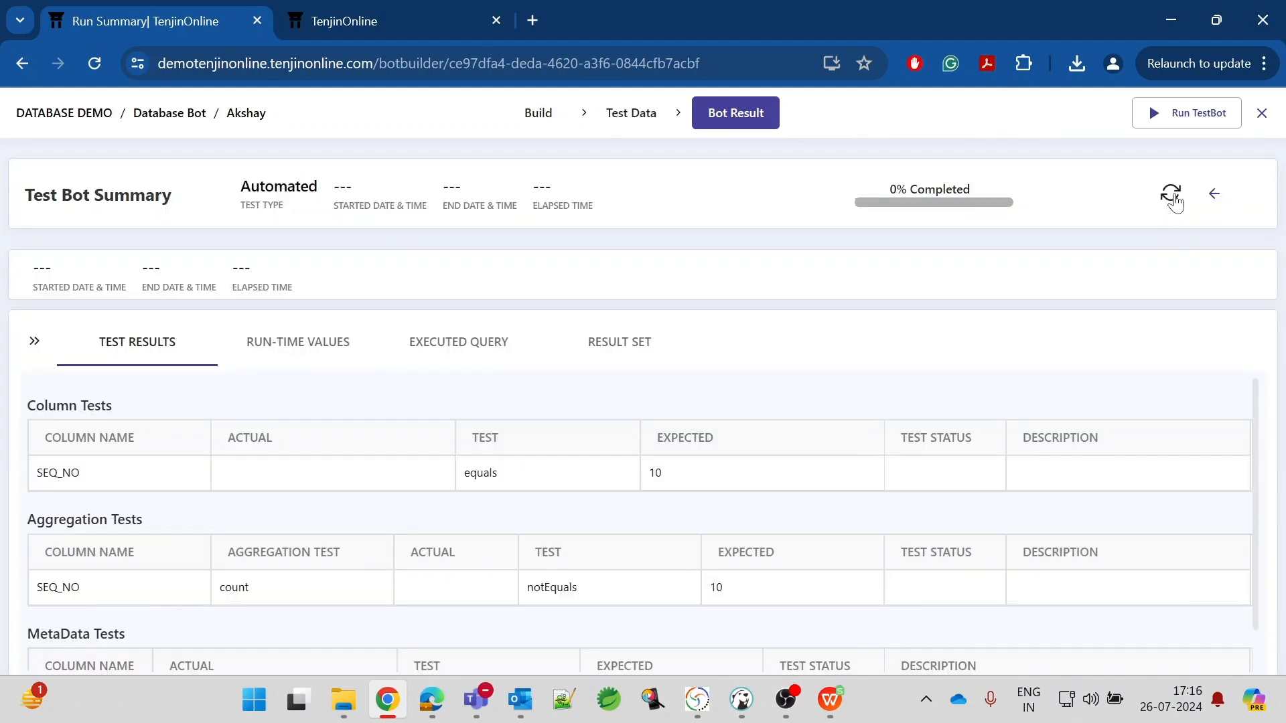
pyautogui.click(1174, 202)
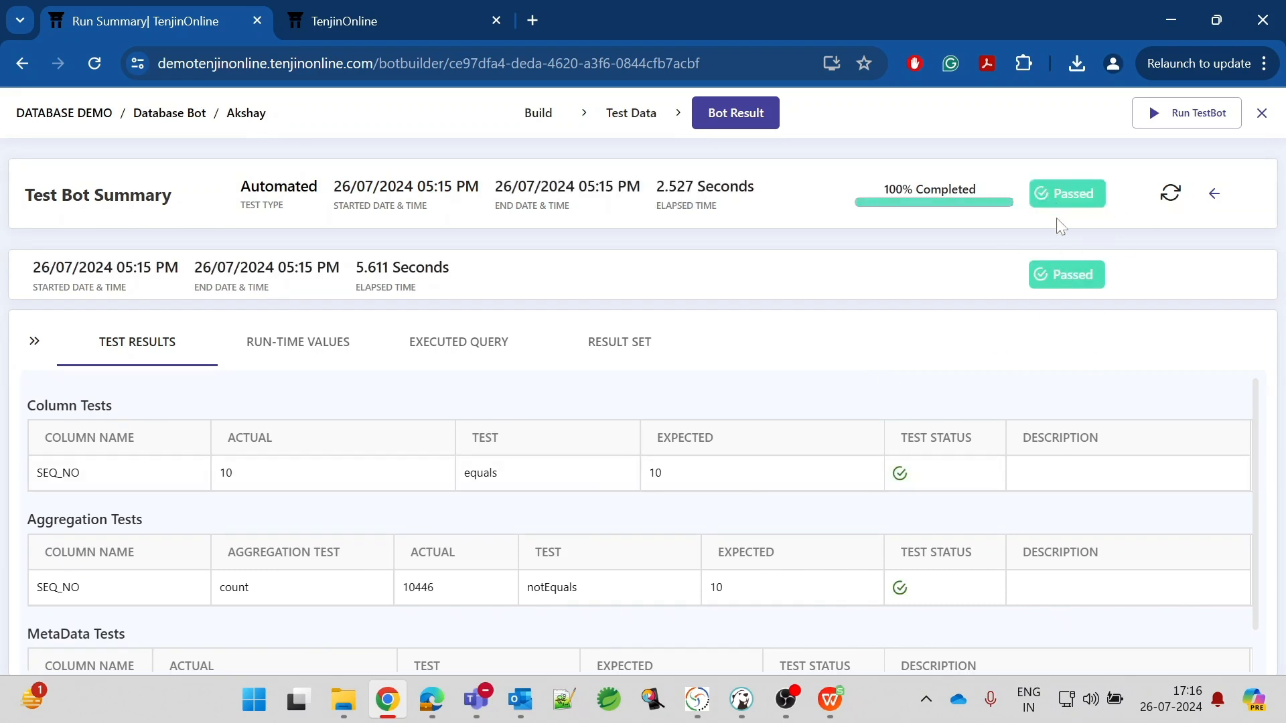
pyautogui.click(736, 293)
pyautogui.moveTo(356, 271); pyautogui.dragTo(586, 324)
pyautogui.click(590, 327)
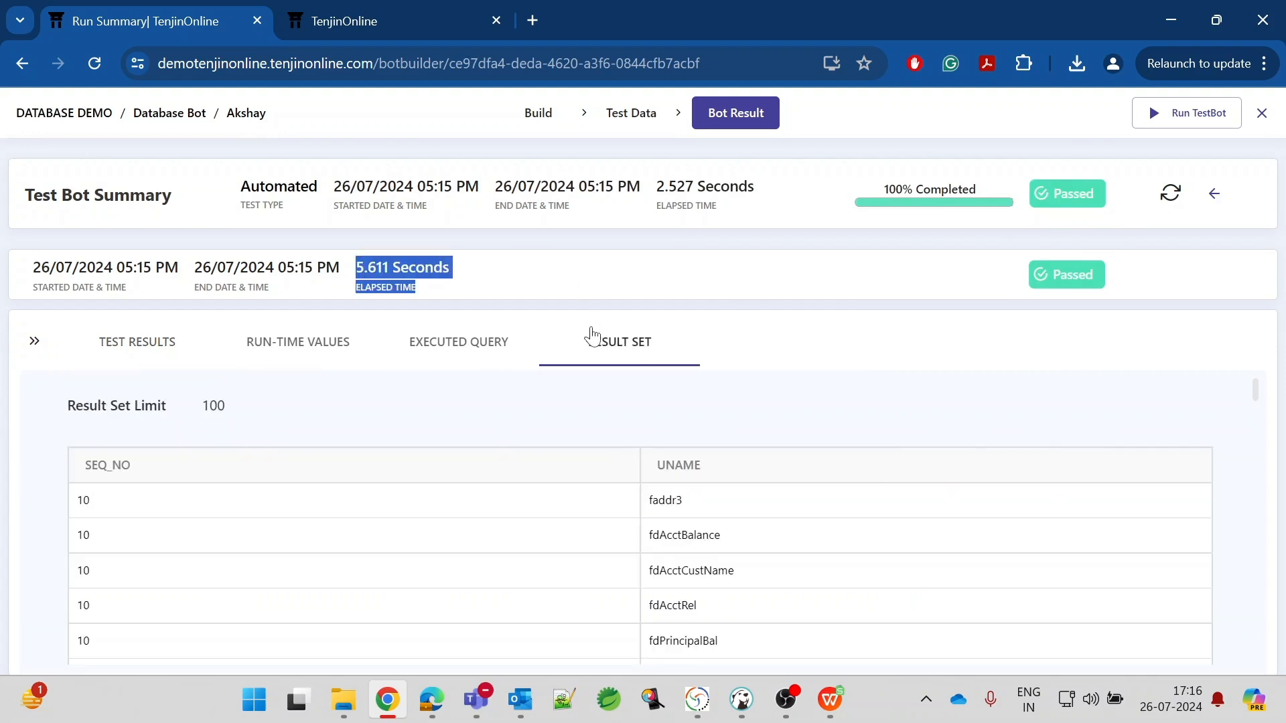
pyautogui.click(136, 367)
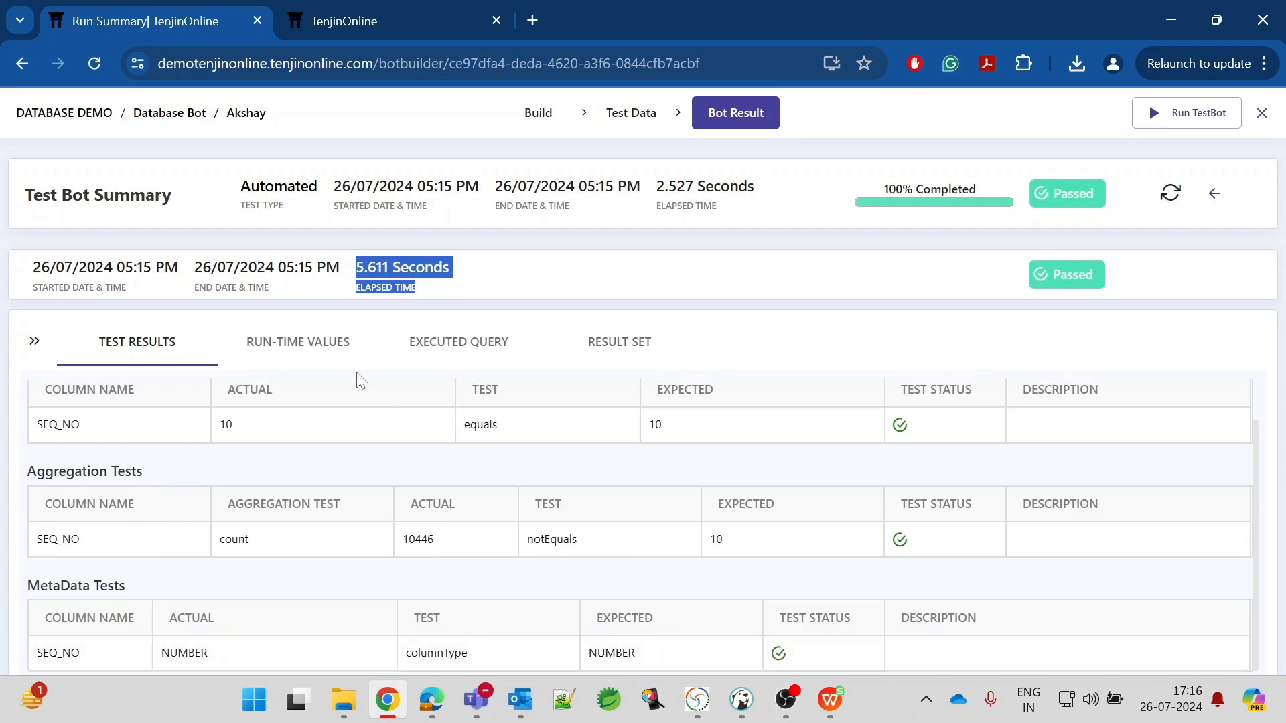
# Examine the run's run-time values, executed query and full result set, and return to its test results
pyautogui.click(310, 341)
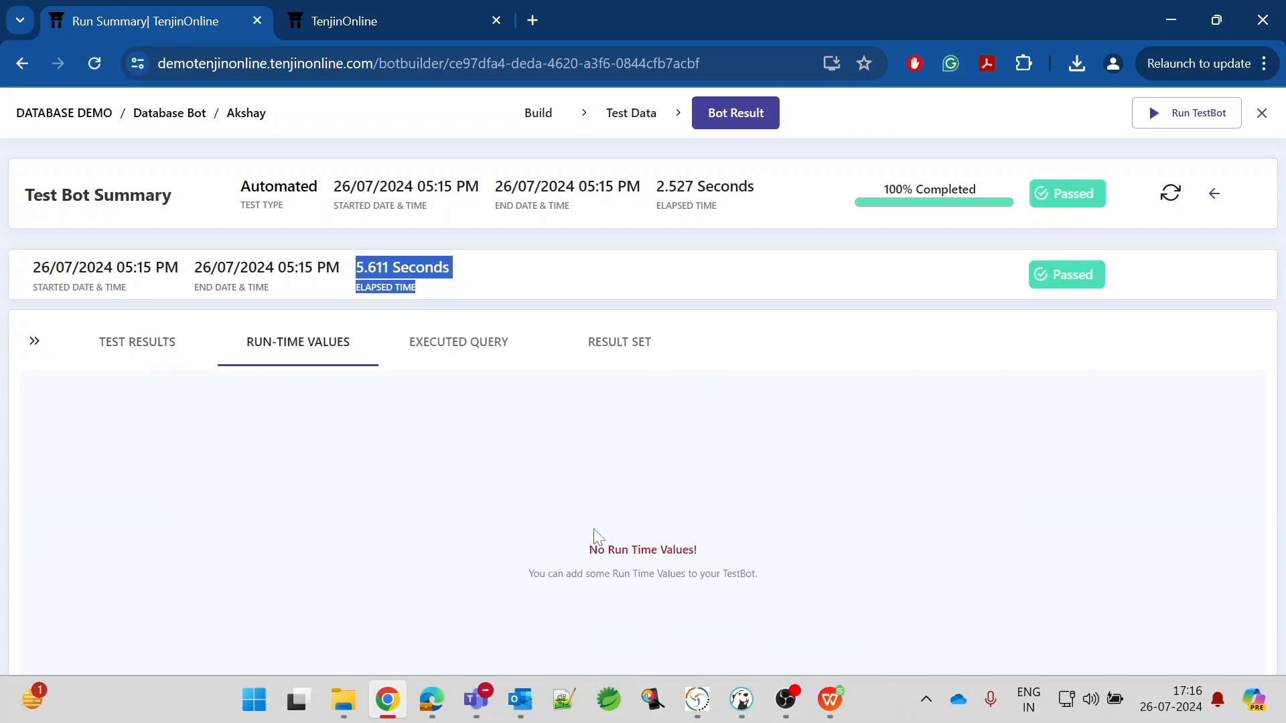
pyautogui.click(461, 342)
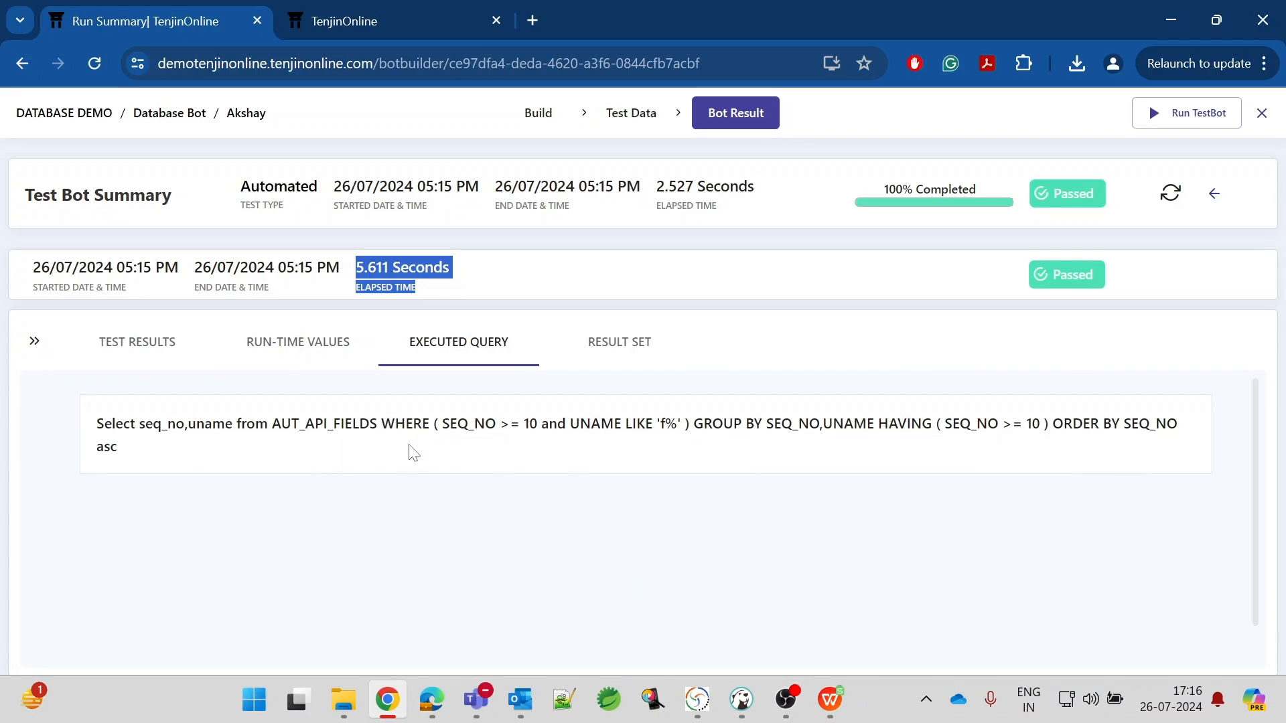
pyautogui.moveTo(96, 429); pyautogui.dragTo(143, 450)
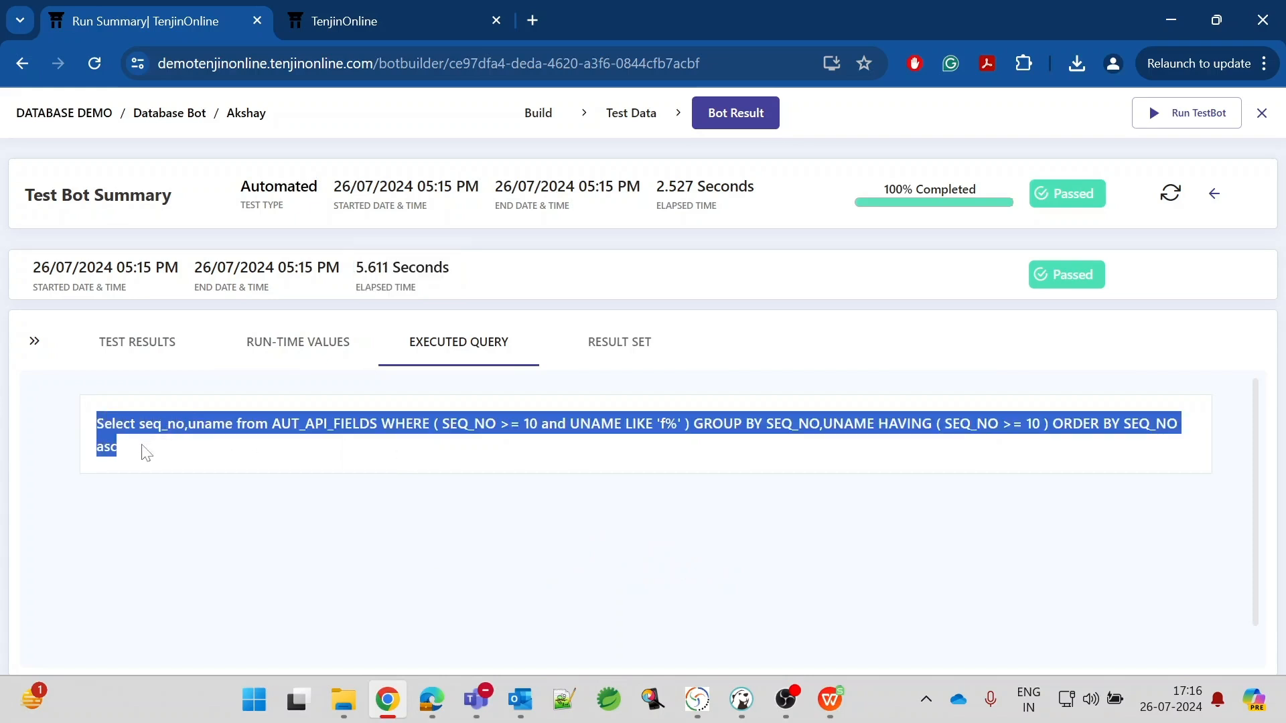
pyautogui.click(144, 453)
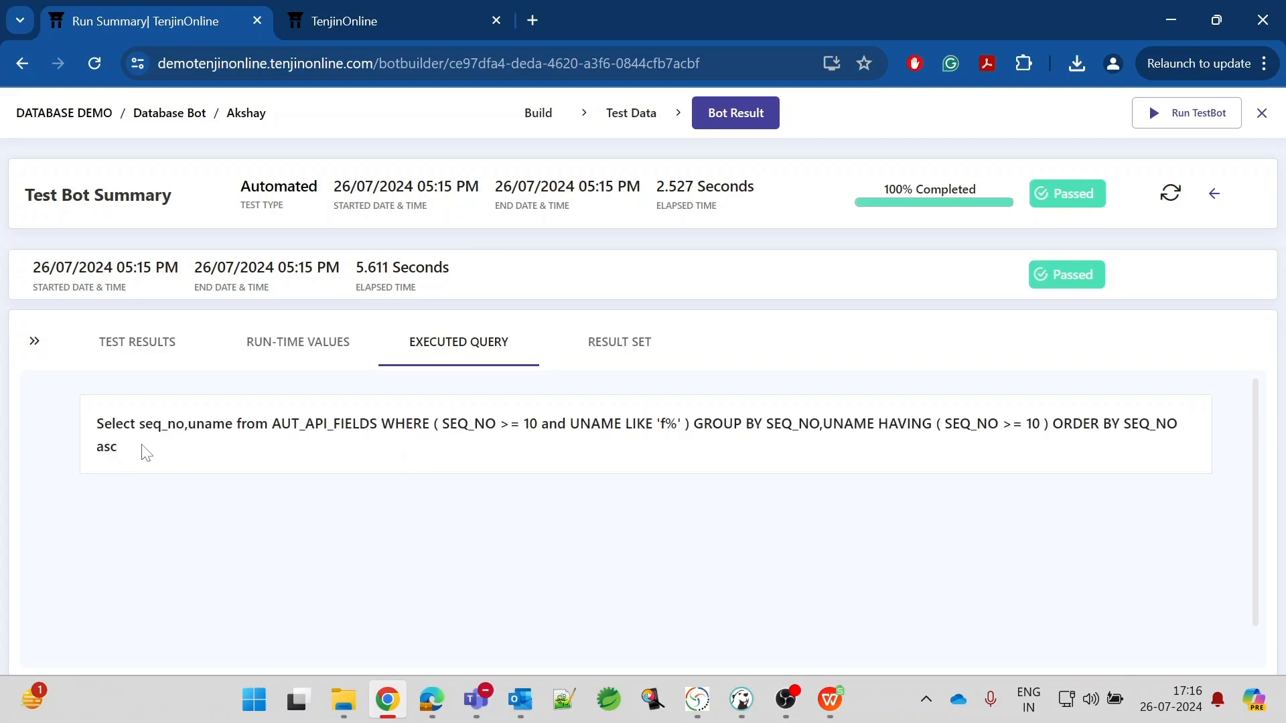
pyautogui.click(610, 342)
pyautogui.scroll(-3, 450, 487)
pyautogui.scroll(-20, 451, 490)
pyautogui.scroll(20, 451, 490)
pyautogui.scroll(5, 450, 490)
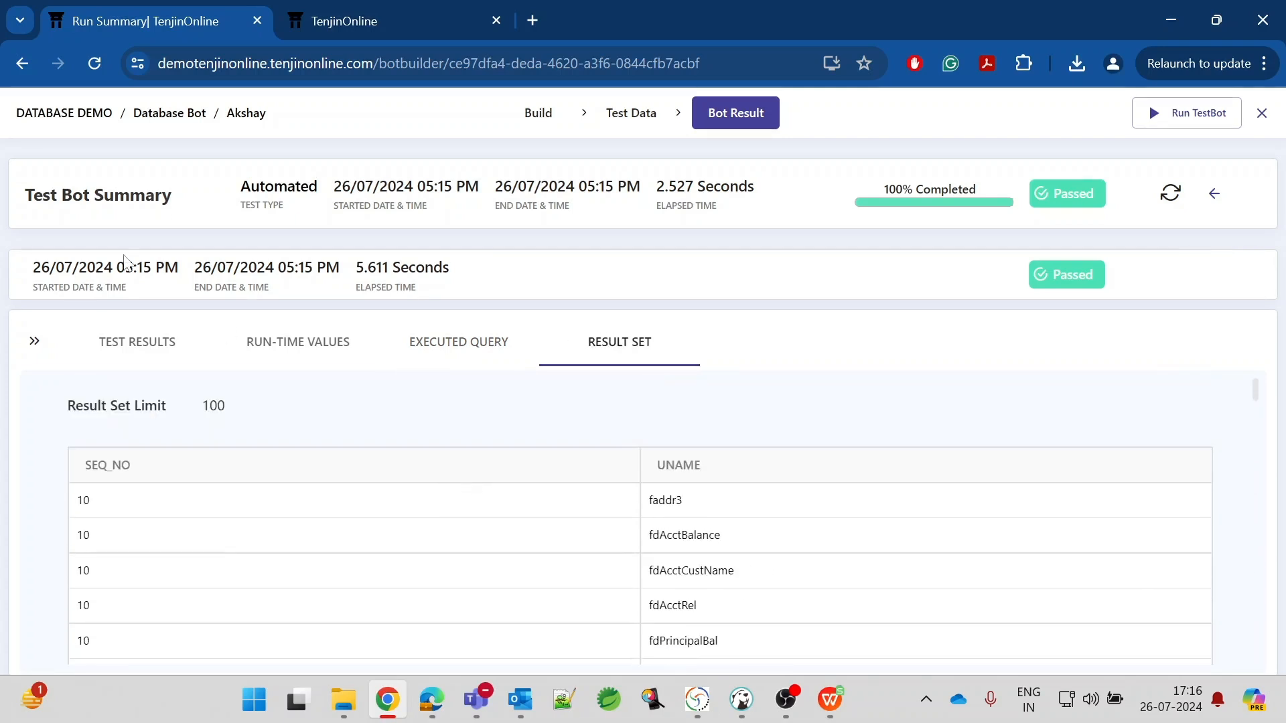
pyautogui.click(109, 344)
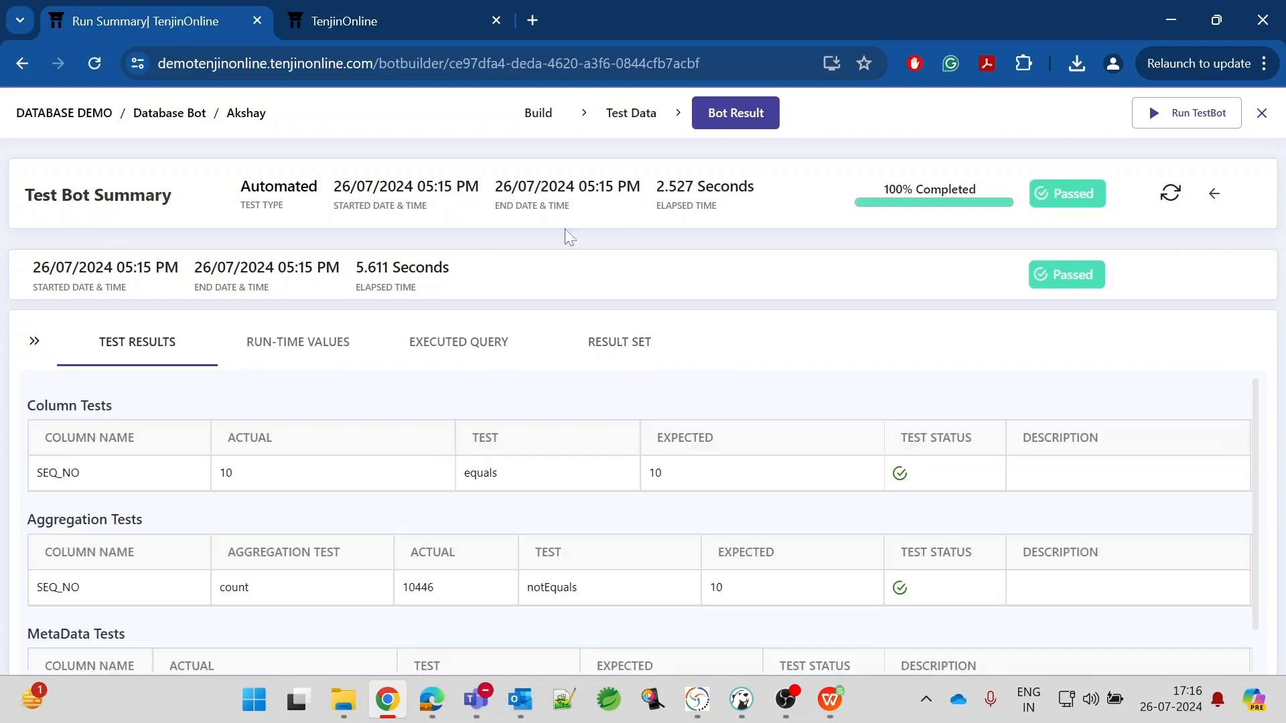
# Reopen the TestBot's query builder and review its where, order by, group by and having clauses
pyautogui.click(540, 120)
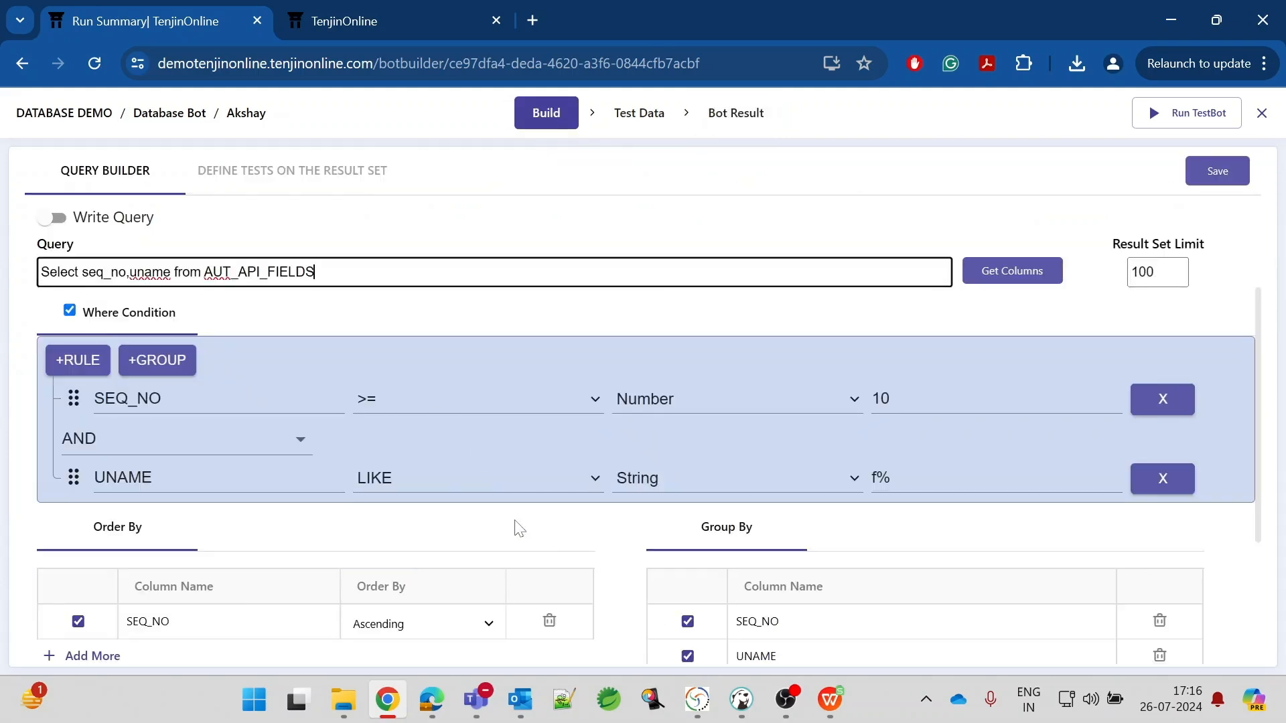
pyautogui.scroll(-3, 518, 527)
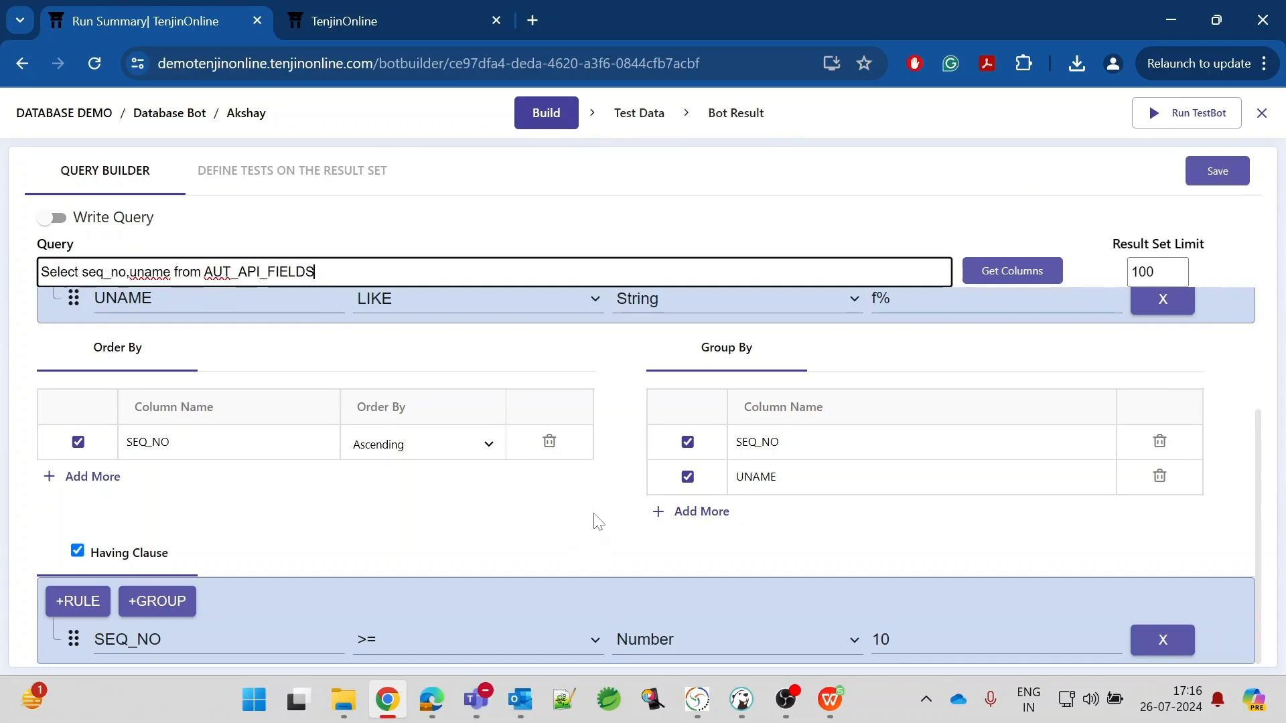
pyautogui.scroll(3, 598, 522)
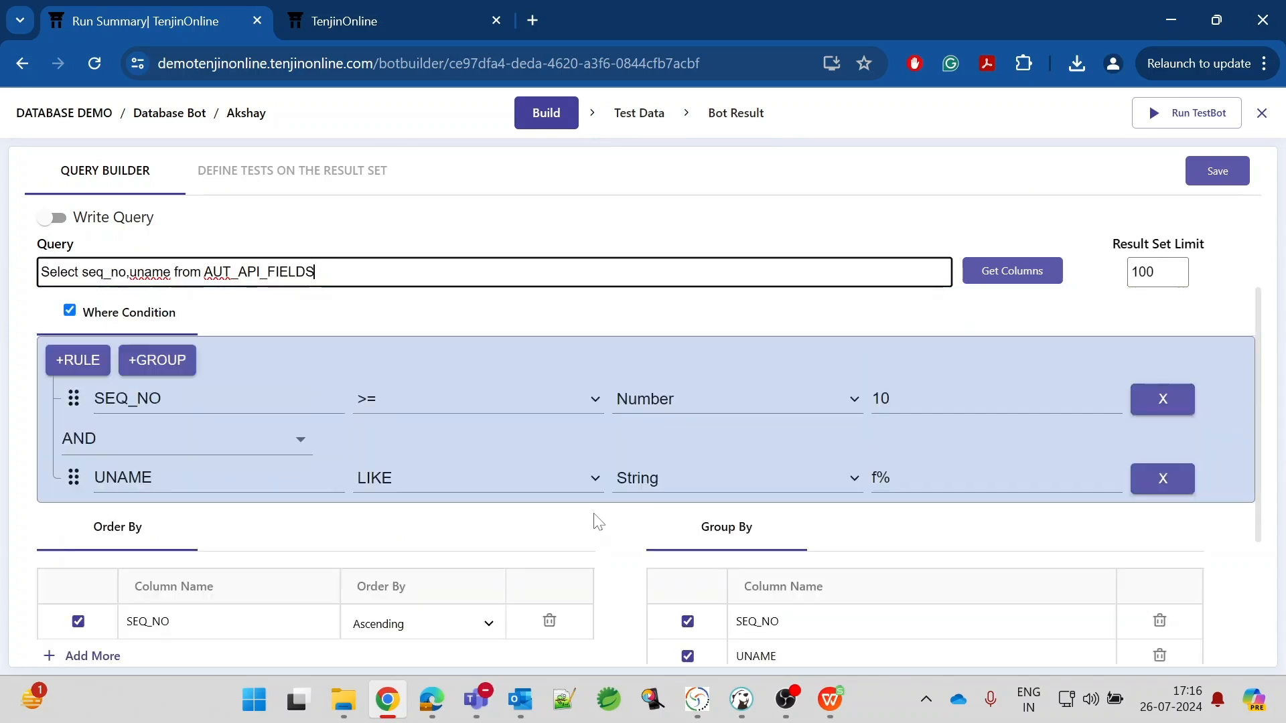